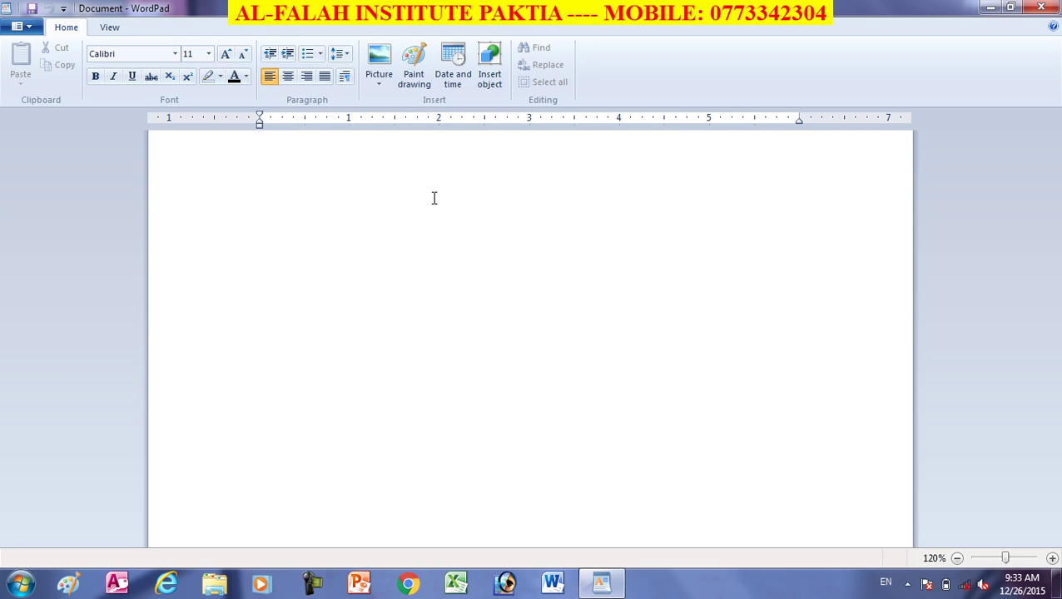
- Insert Chrysanthemum.jpg from the Sample Pictures folder into the blank document
left_click(380, 55)
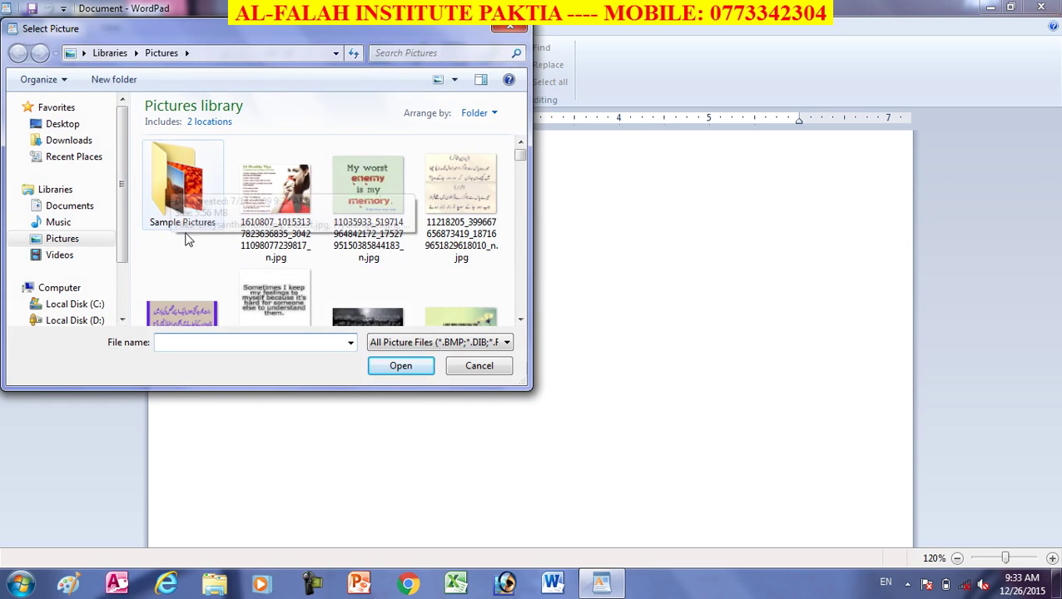
double_click(175, 185)
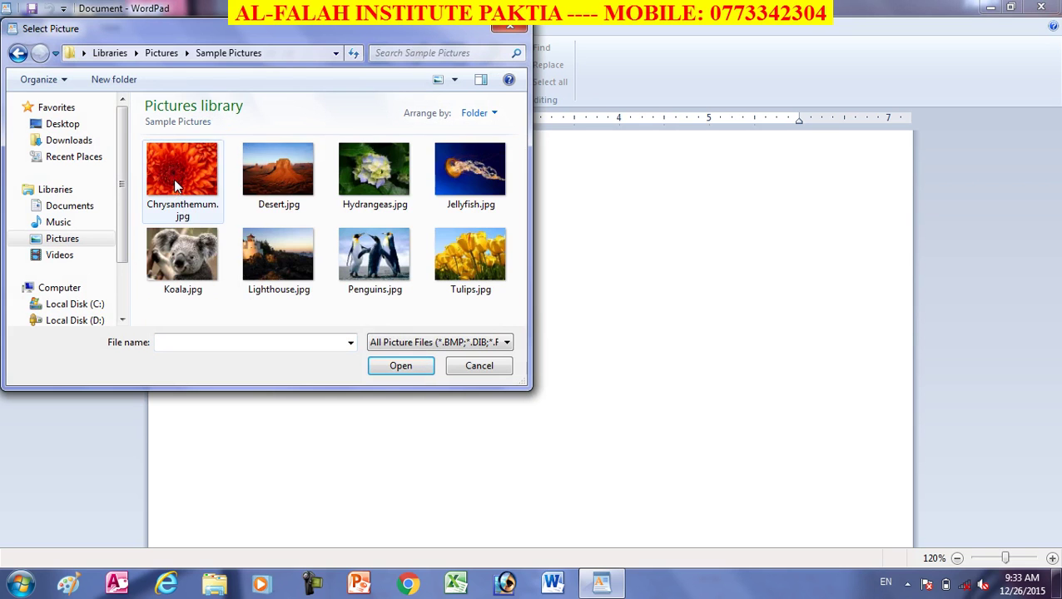
left_click(179, 159)
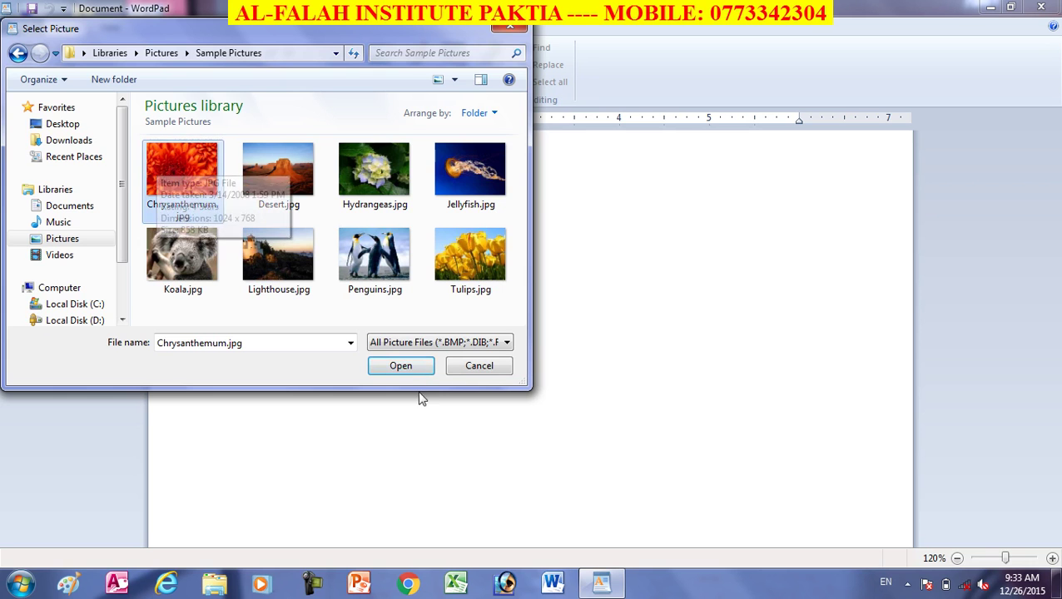
left_click(403, 365)
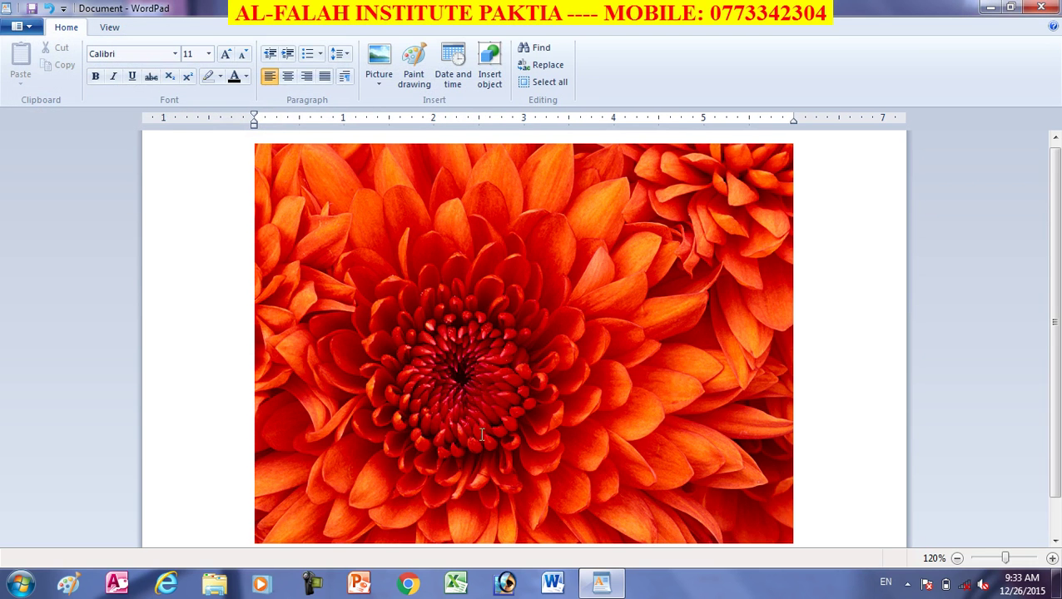
- Try narrowing the chrysanthemum picture to about 3.3 inches wide while keeping its height
left_click(553, 296)
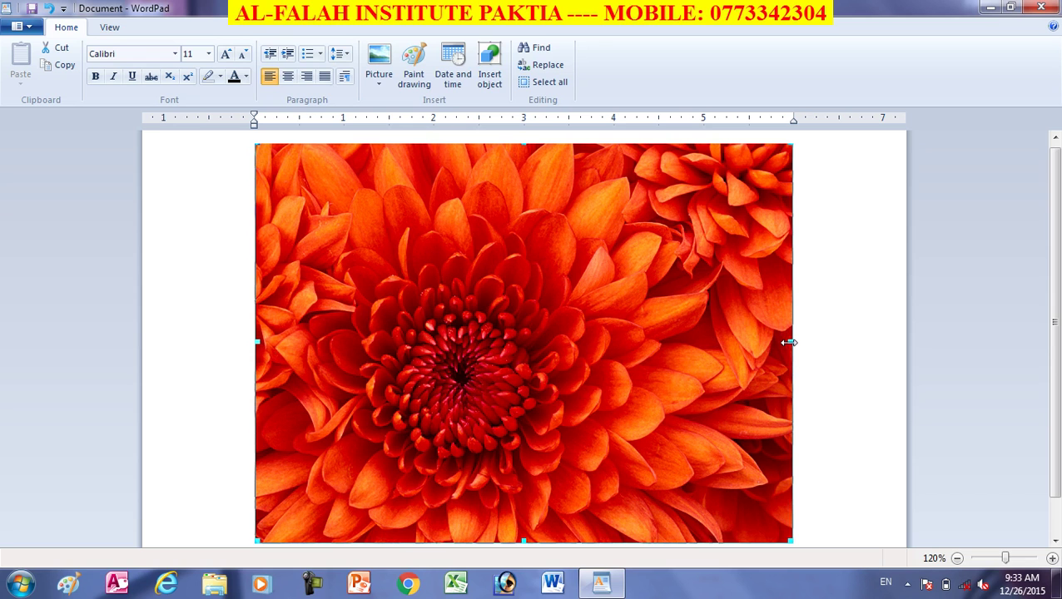
left_click(788, 342)
left_click_drag(789, 343, 554, 341)
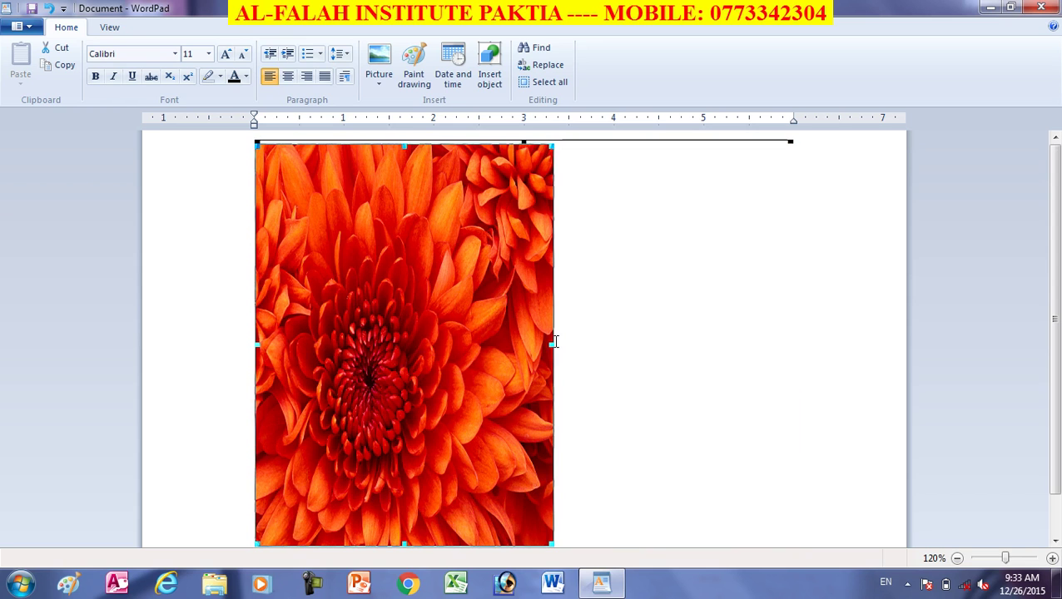
left_click(792, 141)
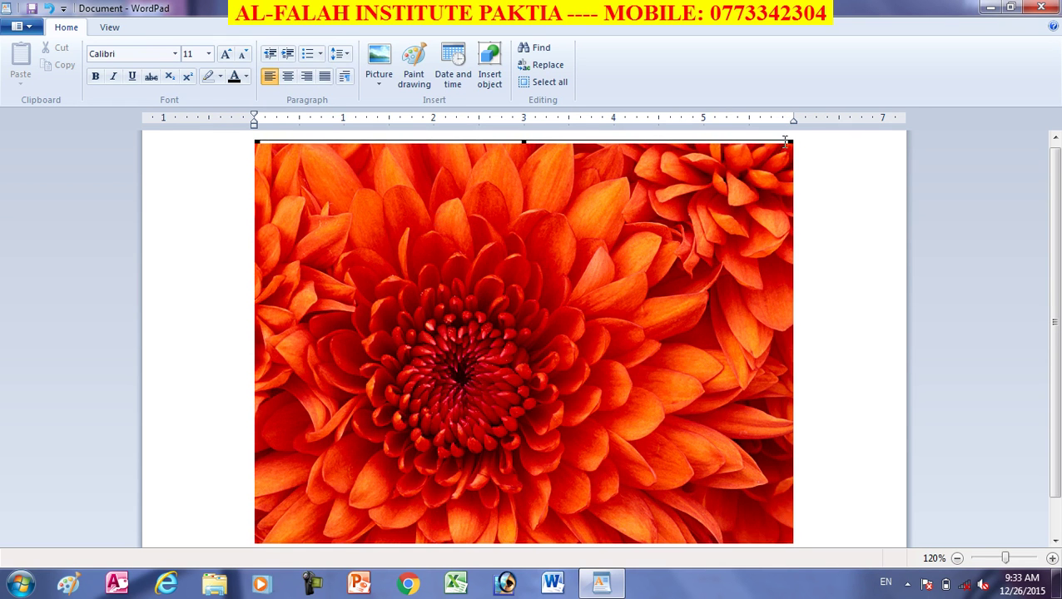
- Shrink the chrysanthemum picture from its corner in both directions to about 3.9 inches wide
left_click(783, 165)
left_click_drag(789, 144, 610, 208)
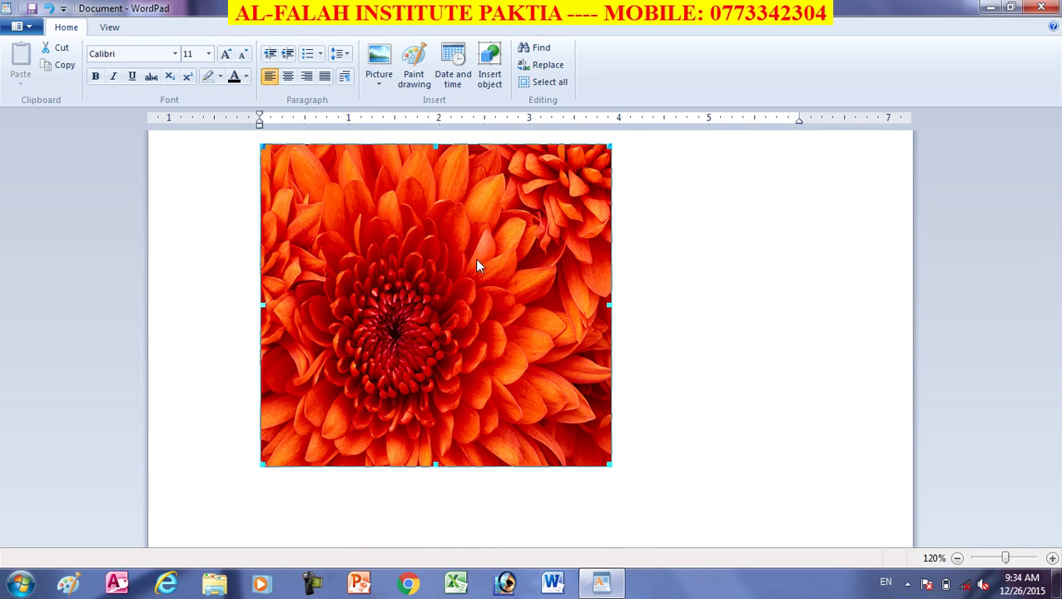
- Replace the chrysanthemum picture with Tulips.jpg from the Sample Pictures folder
left_click(374, 82)
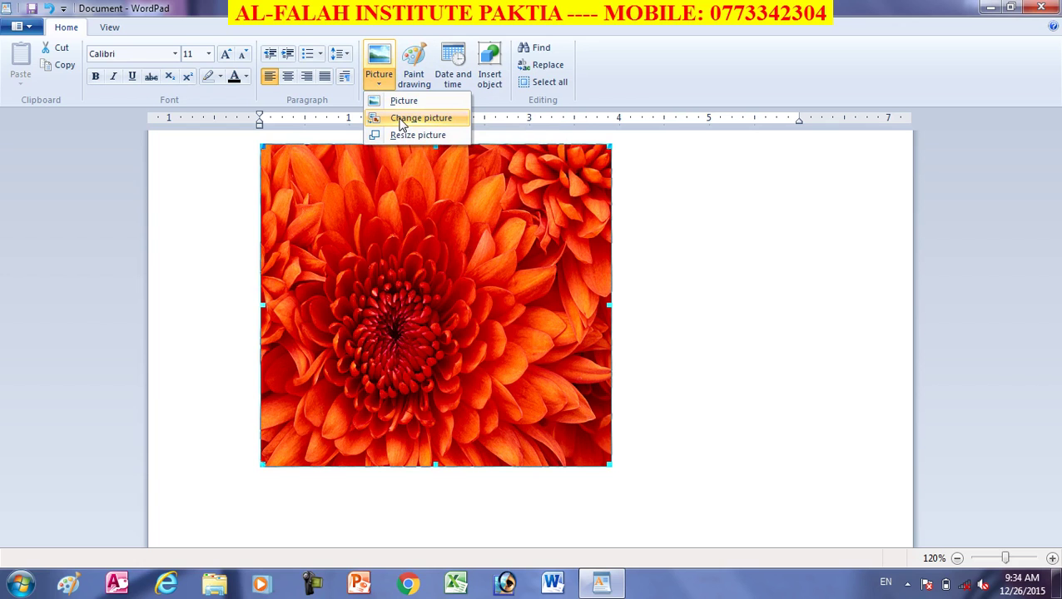
left_click(400, 119)
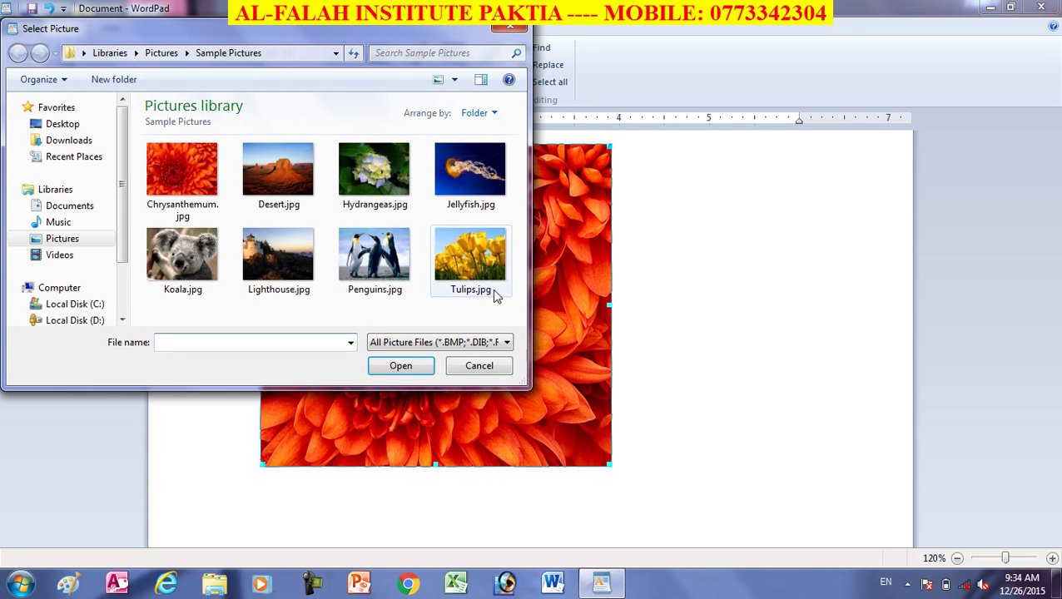
left_click(469, 254)
left_click(401, 366)
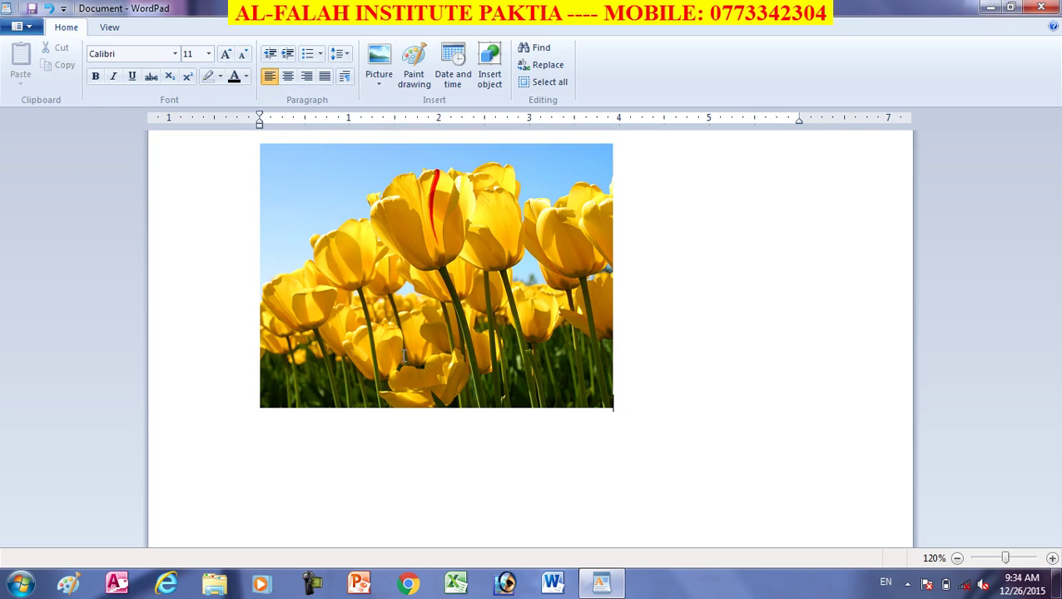
- Set the tulip picture's horizontal and vertical scale to 33% with the aspect ratio locked
left_click(374, 83)
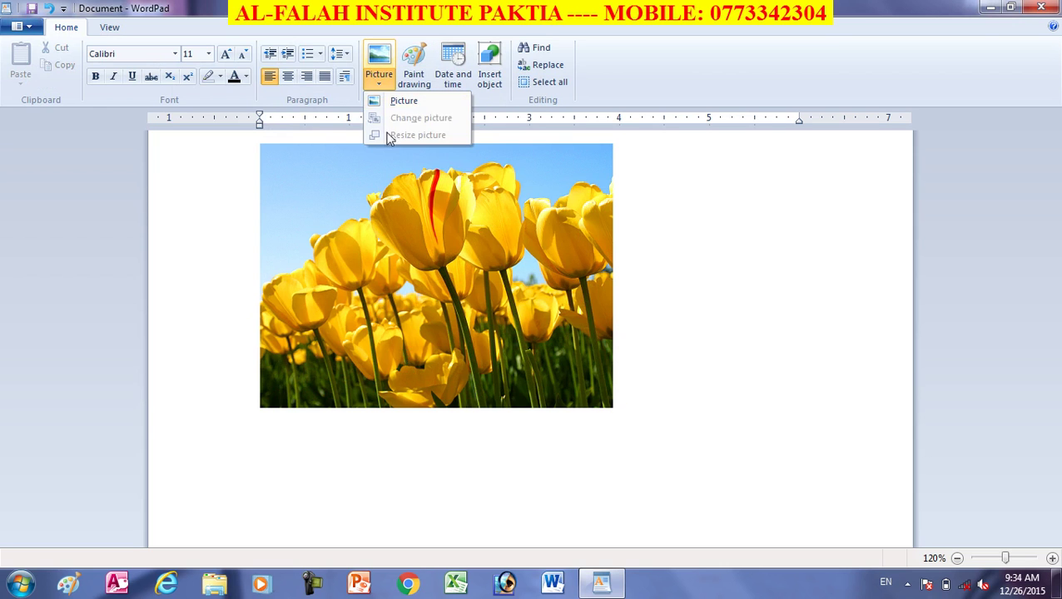
left_click(425, 229)
left_click(437, 246)
left_click(379, 83)
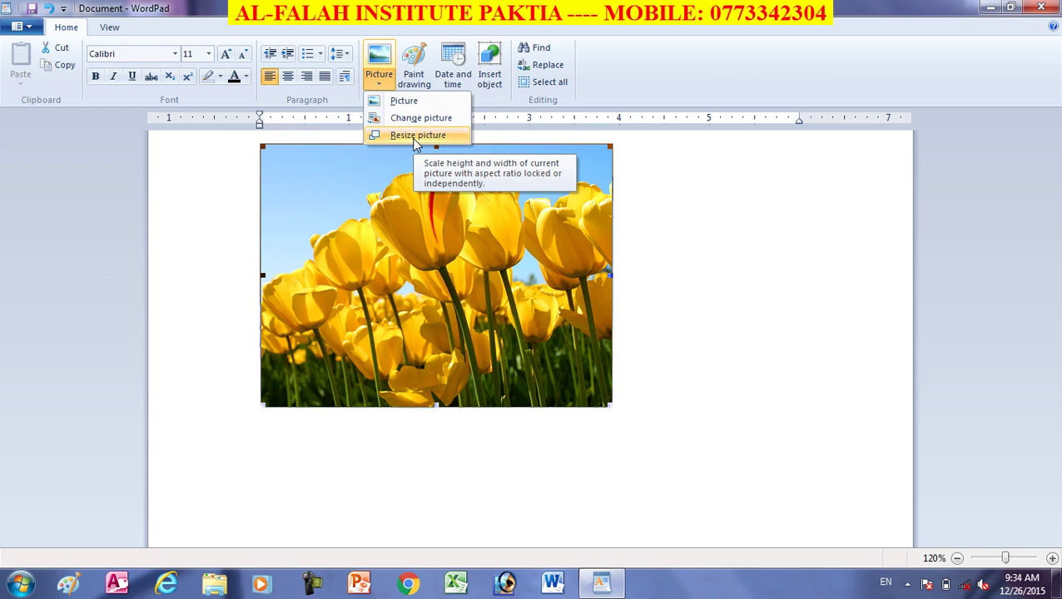
left_click(418, 136)
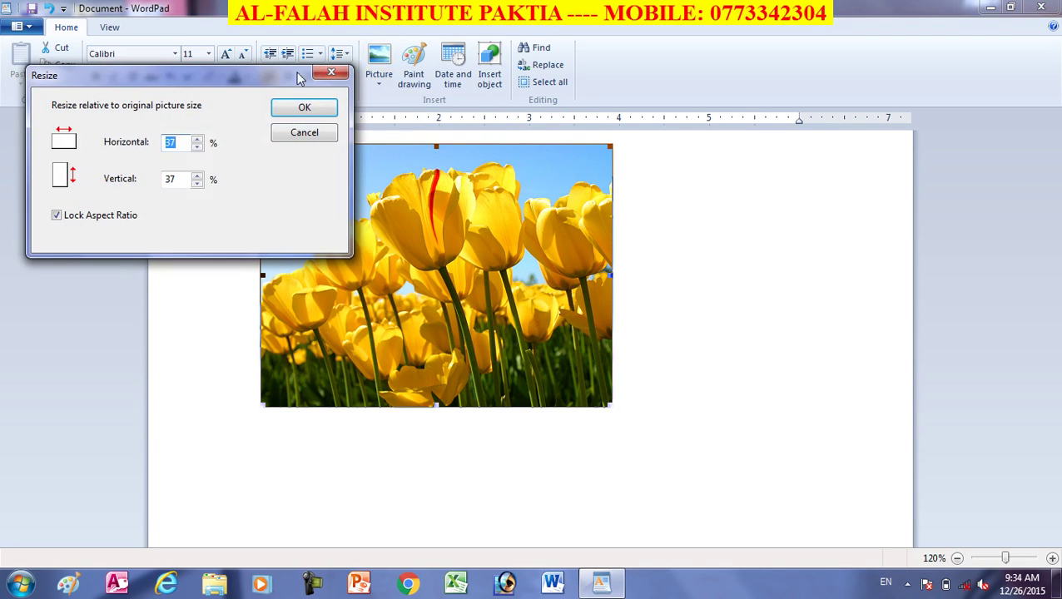
left_click_drag(238, 93, 829, 109)
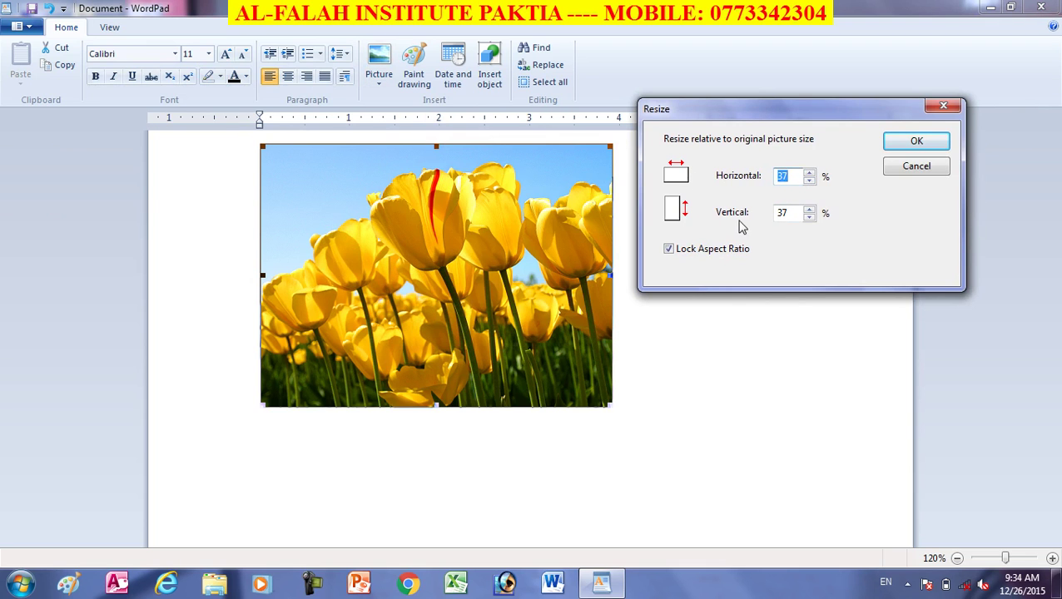
left_click(813, 180)
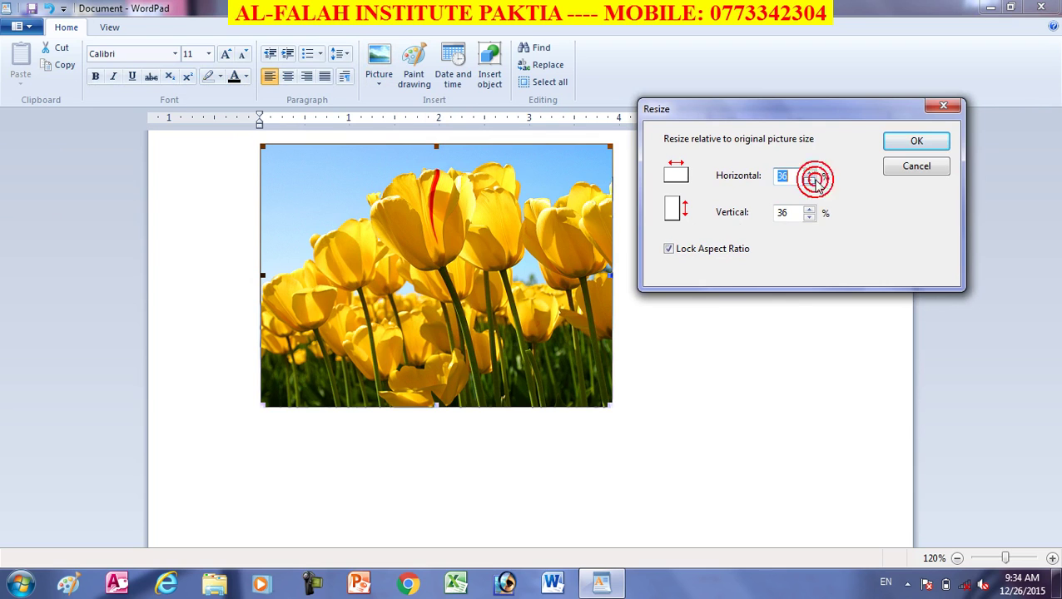
left_click(813, 180)
left_click(812, 180)
left_click(813, 180)
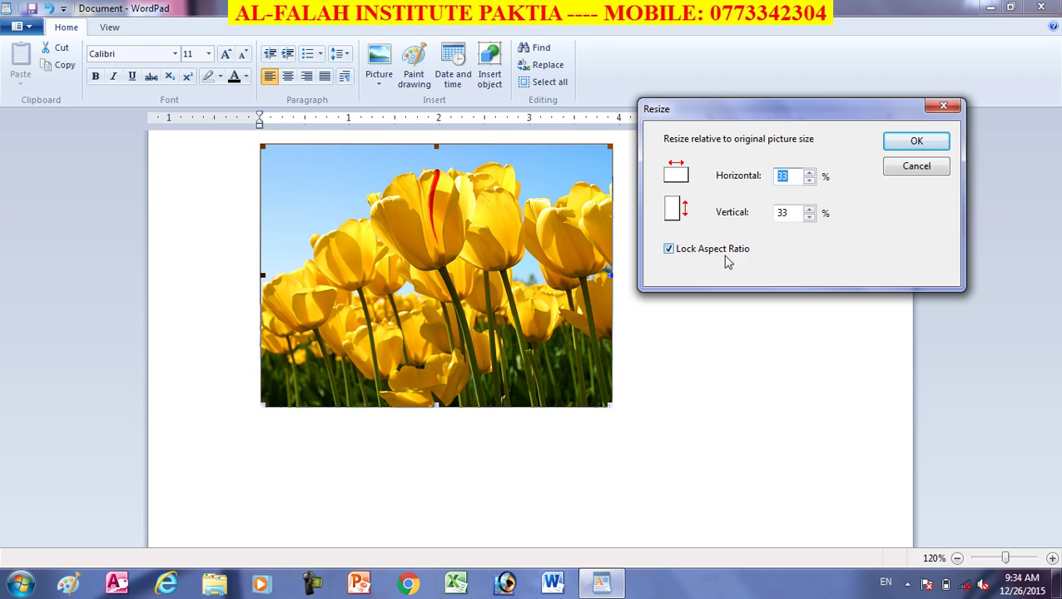
- Unlock the aspect ratio and reduce only the horizontal scale, making the tulip picture about 3.2 inches wide
left_click(669, 249)
left_click(810, 181)
left_click(810, 181)
left_click(810, 181)
left_click(906, 143)
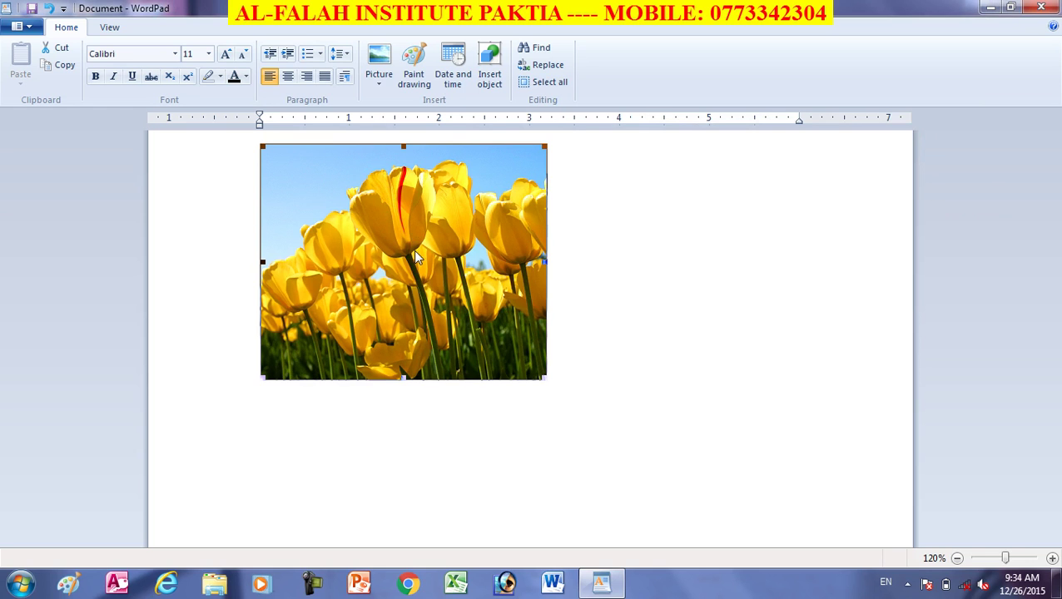
- Delete the tulip picture and draw a five-point star about 156 × 135 px in a new embedded Paint drawing
key("Delete")
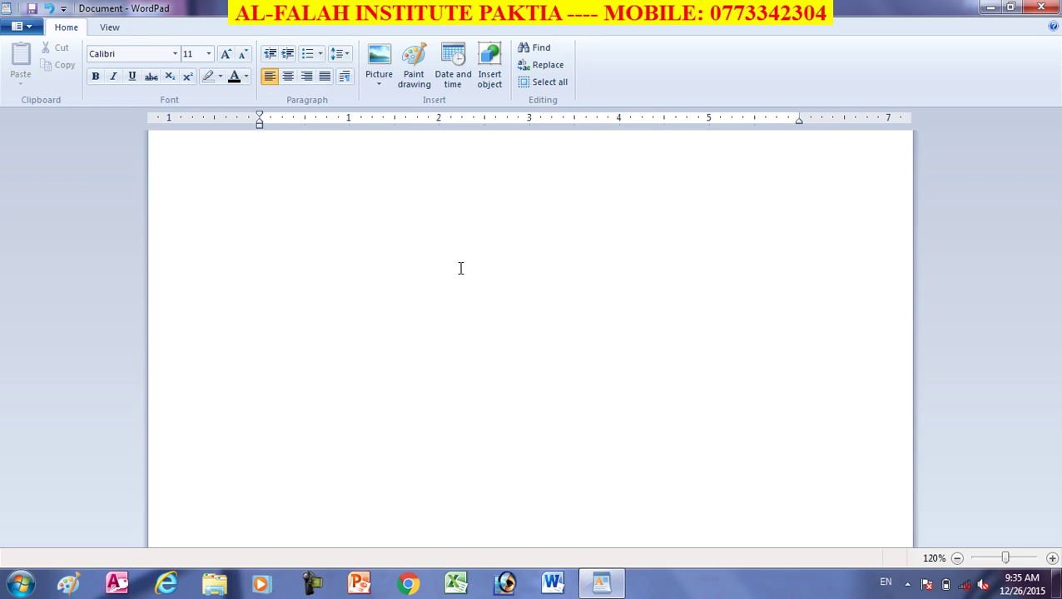
left_click(413, 67)
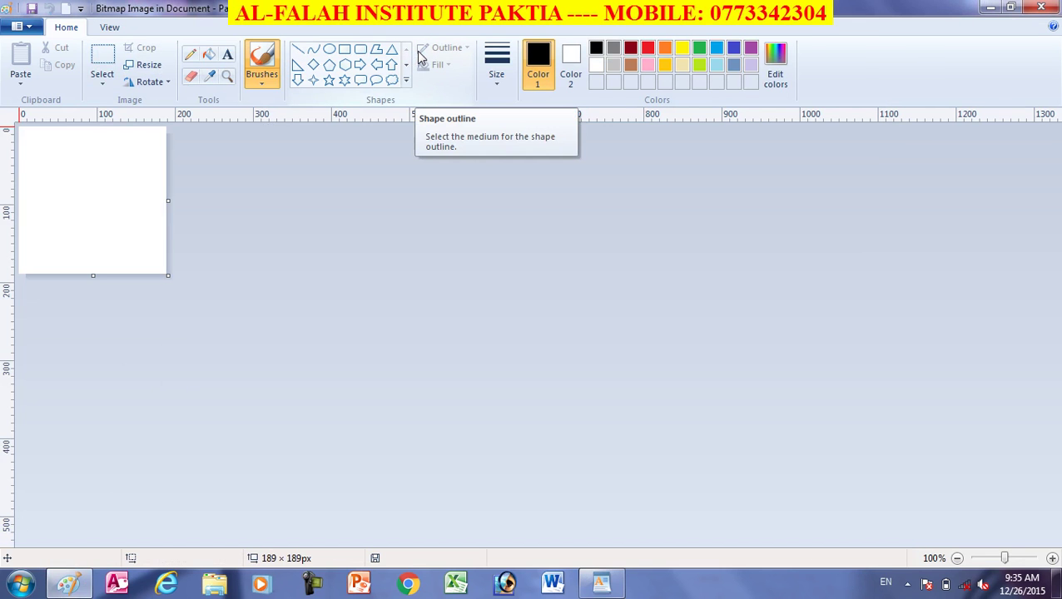
left_click(329, 83)
mouse_move(31, 137)
left_mouse_down()
mouse_move(78, 202)
mouse_move(152, 244)
left_mouse_up()
- Fill the star with green and return the finished Paint drawing to the WordPad document
left_click(208, 54)
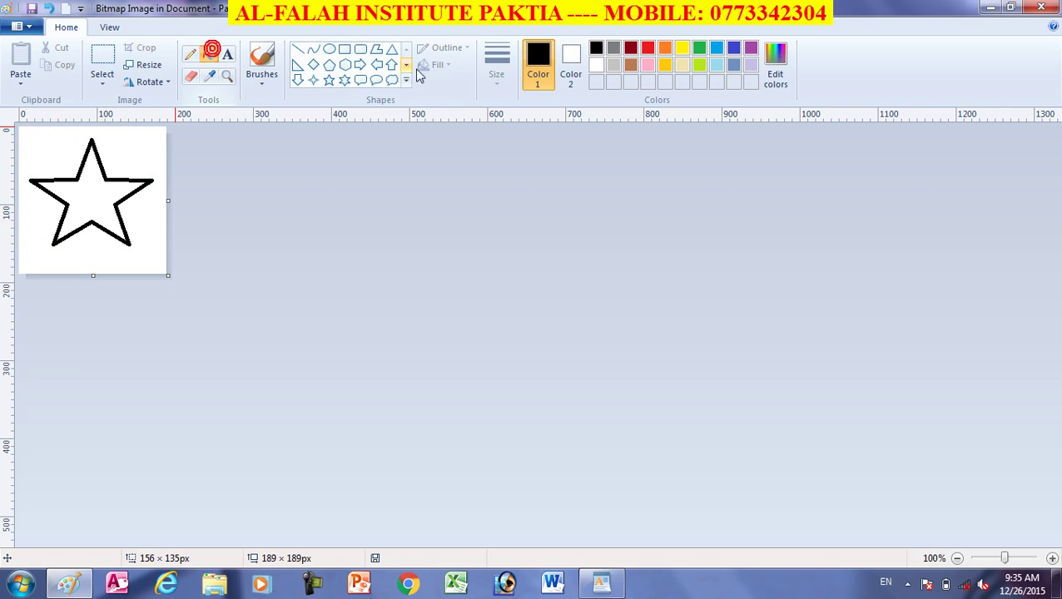
left_click(699, 48)
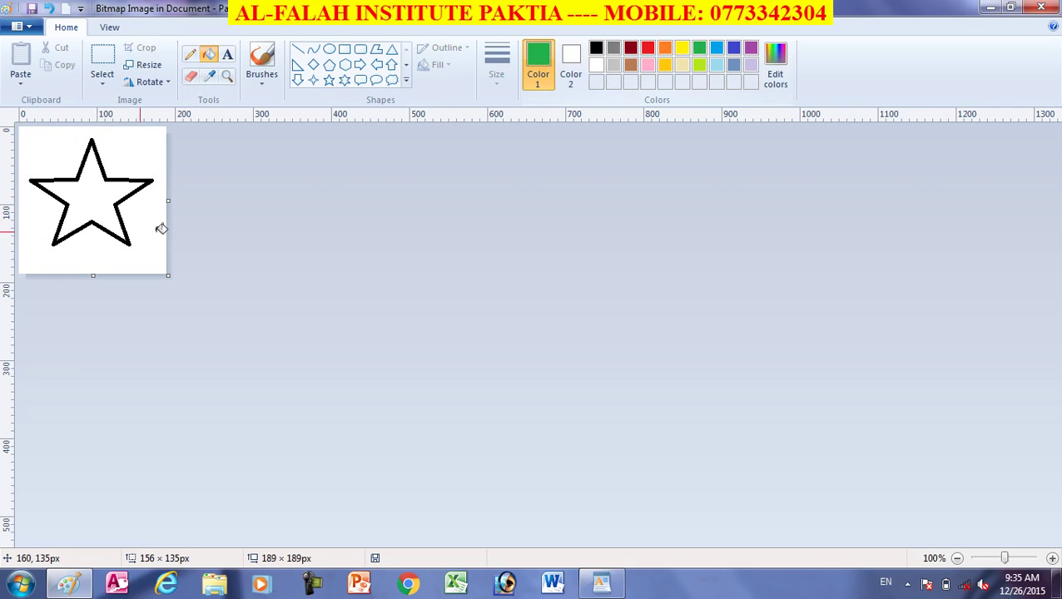
left_click(100, 199)
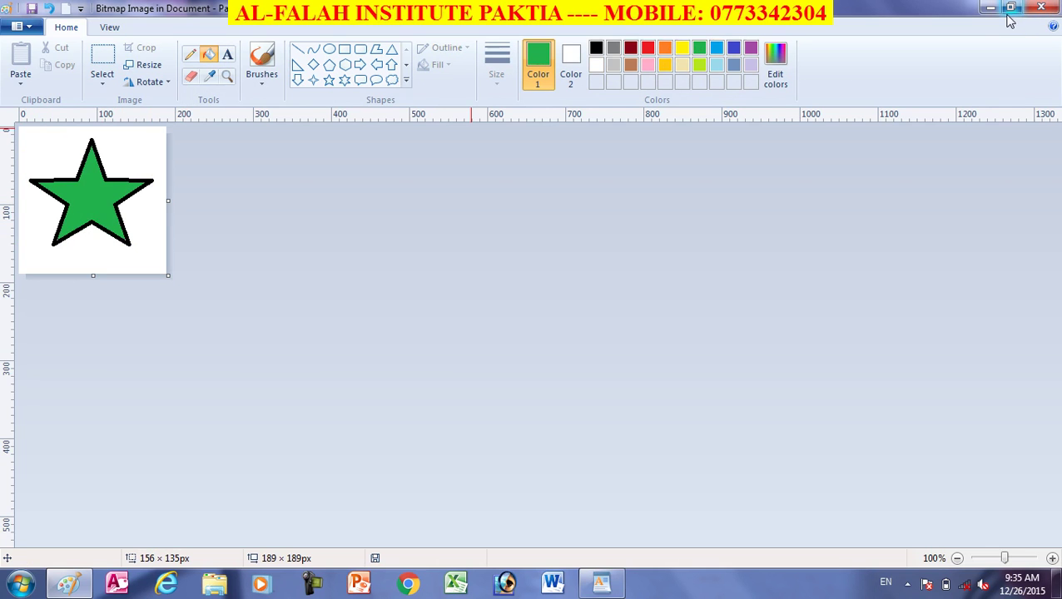
left_click(1043, 8)
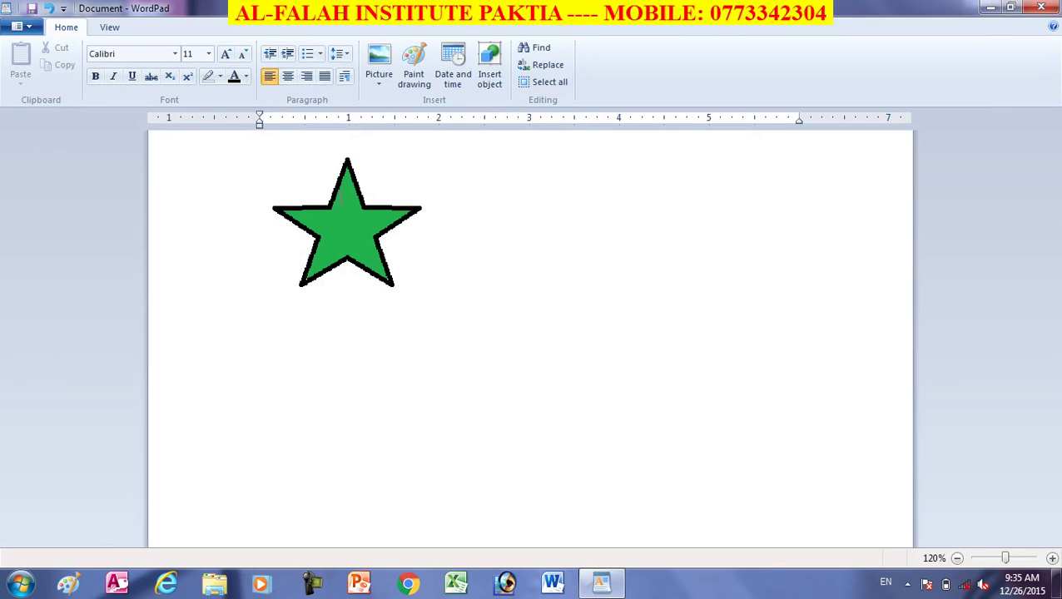
- Delete the green star drawing from the document
left_click(331, 216)
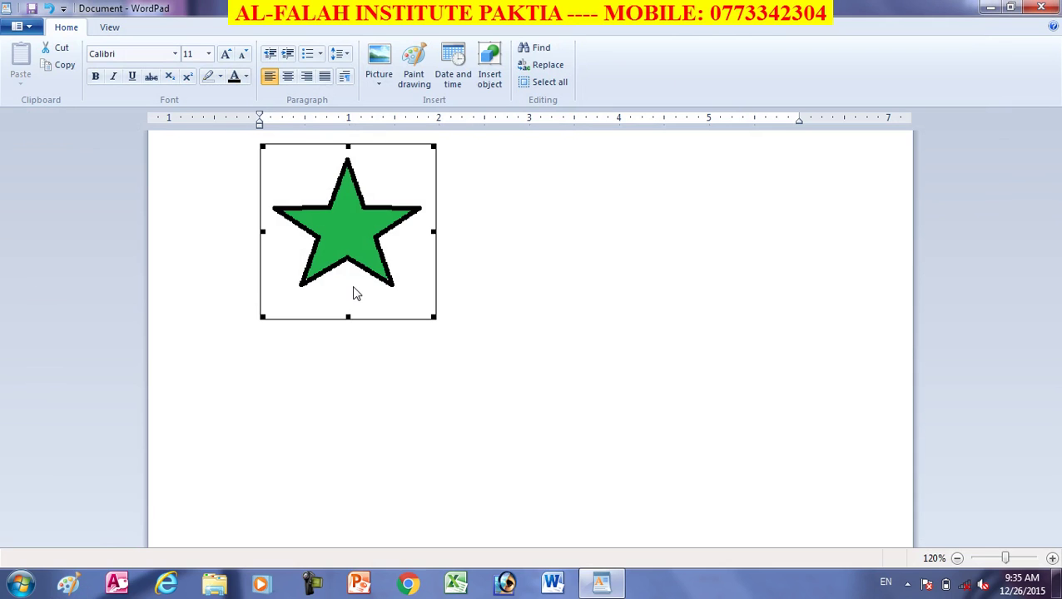
key("Delete")
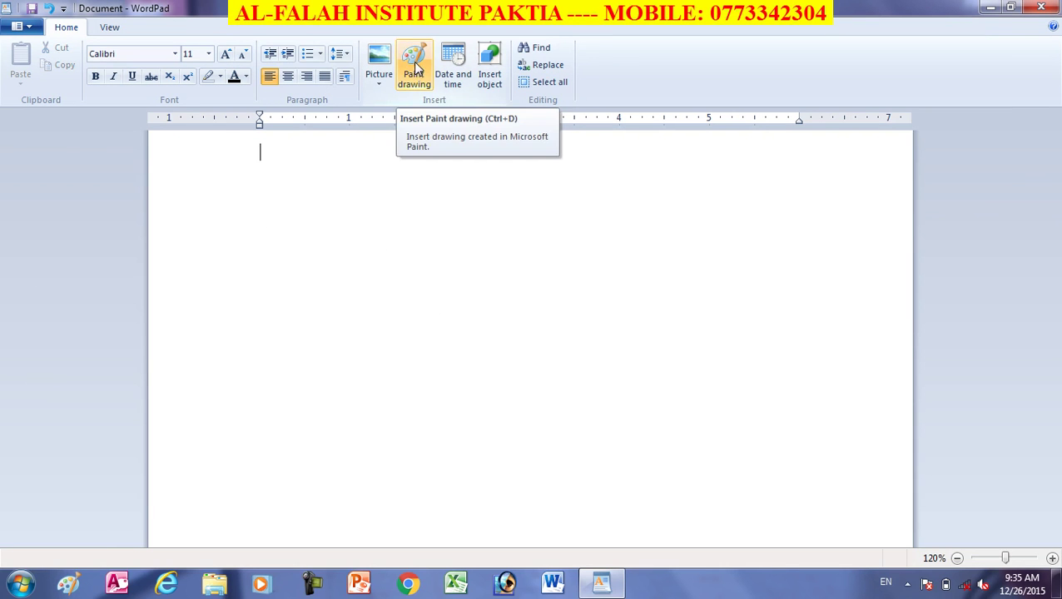
- Insert the date on the document's second line in the format "Saturday, December 26, 2015"
left_click(387, 397)
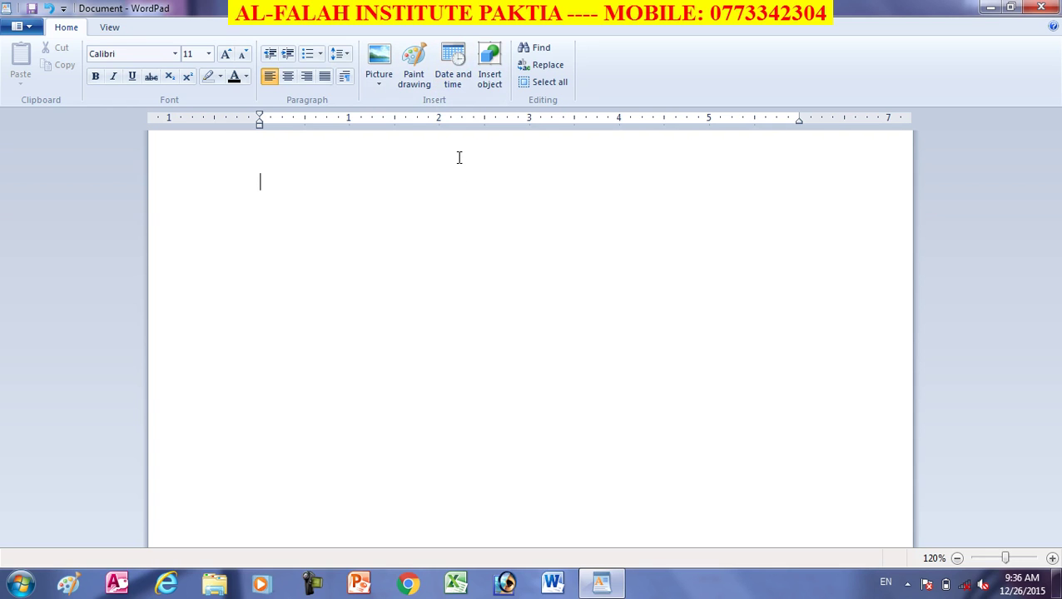
left_click(296, 199)
left_click(457, 73)
left_click_drag(521, 147, 795, 143)
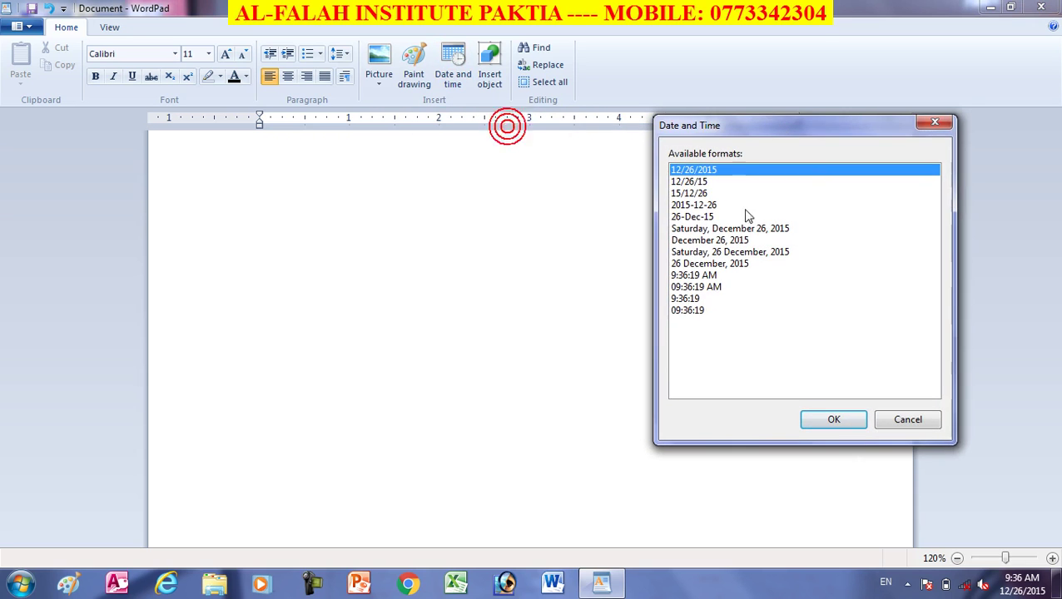
left_click(704, 229)
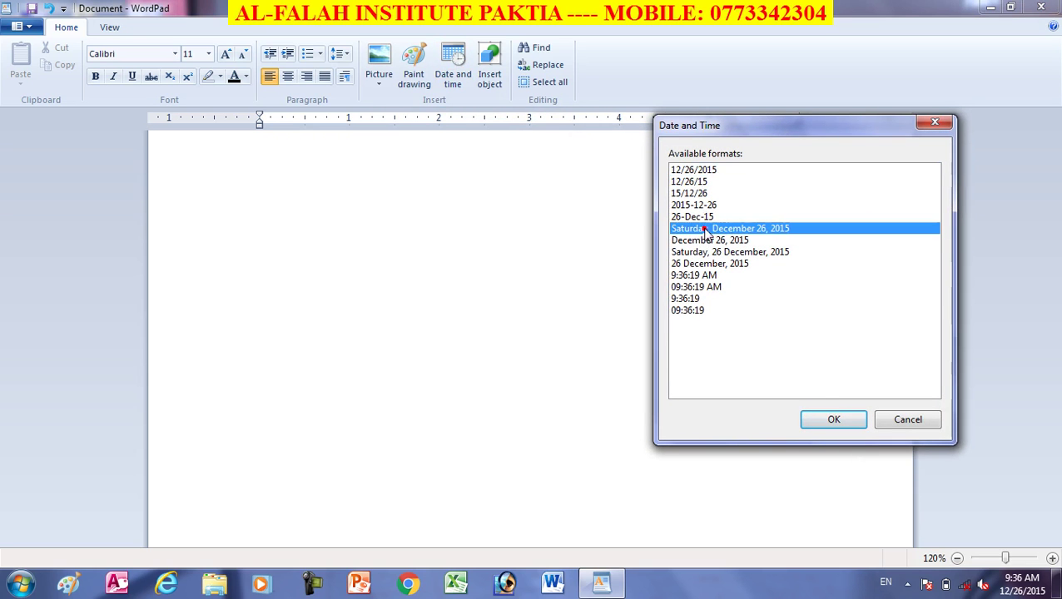
left_click(834, 422)
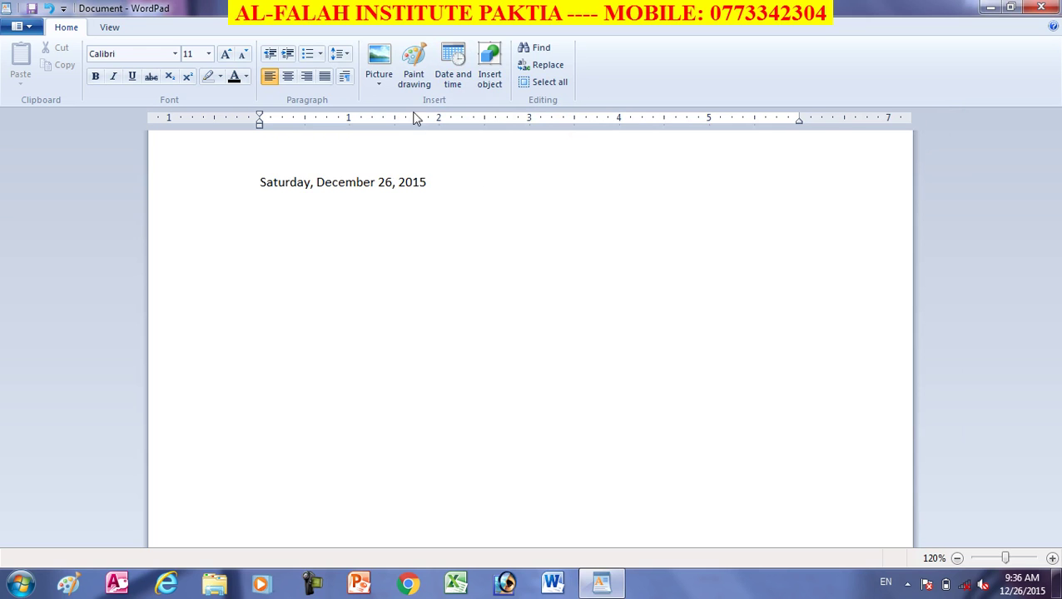
- Insert the time on a new line below the date in the format "09:36:32 AM"
left_click(414, 67)
left_click(1042, 8)
left_click(451, 69)
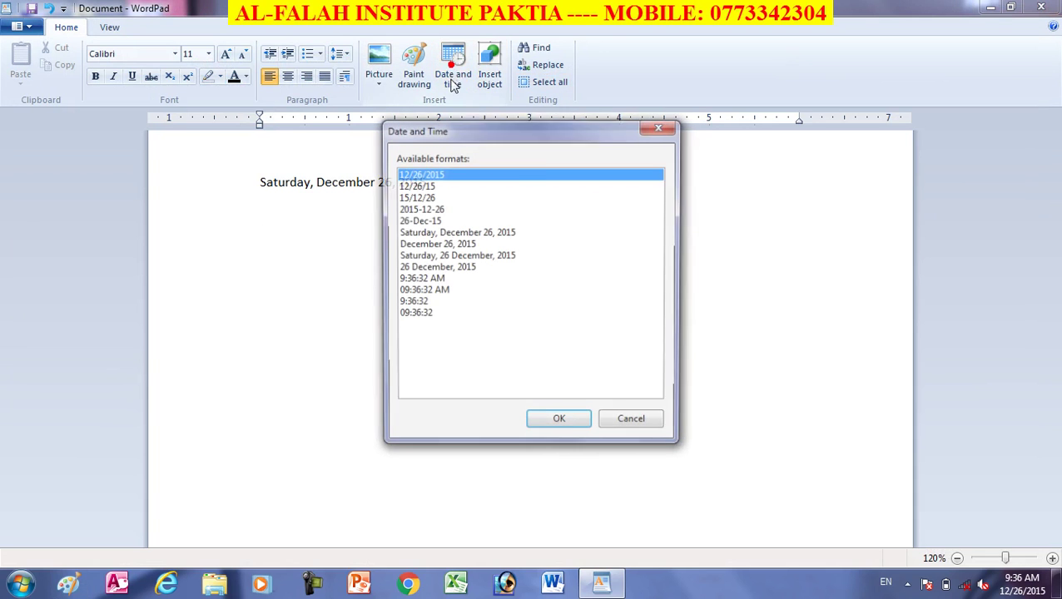
left_click(417, 290)
left_click(559, 423)
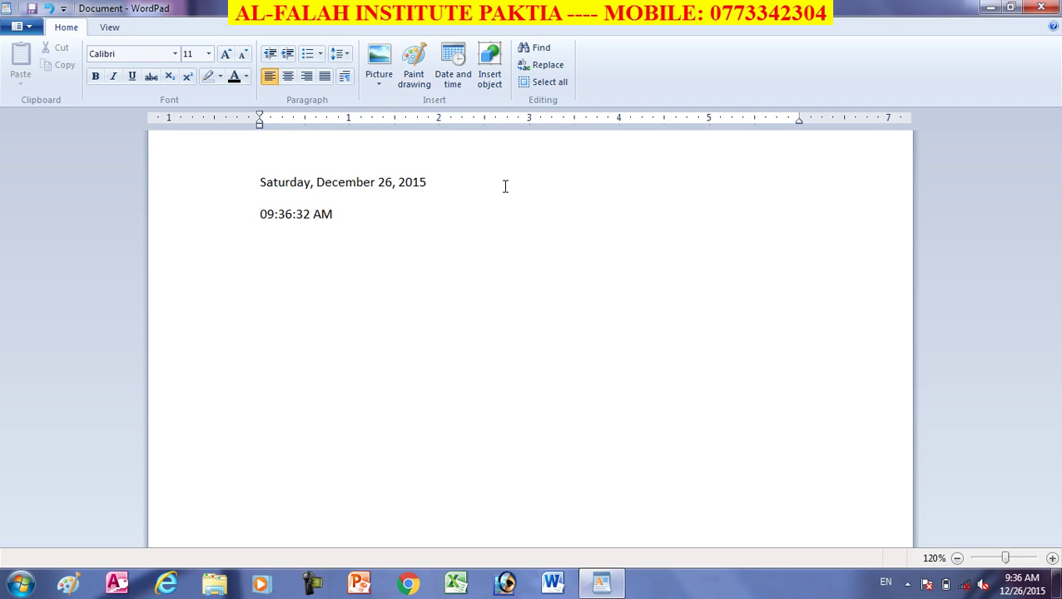
- Insert a new Microsoft Excel Worksheet object below the time
left_click(490, 71)
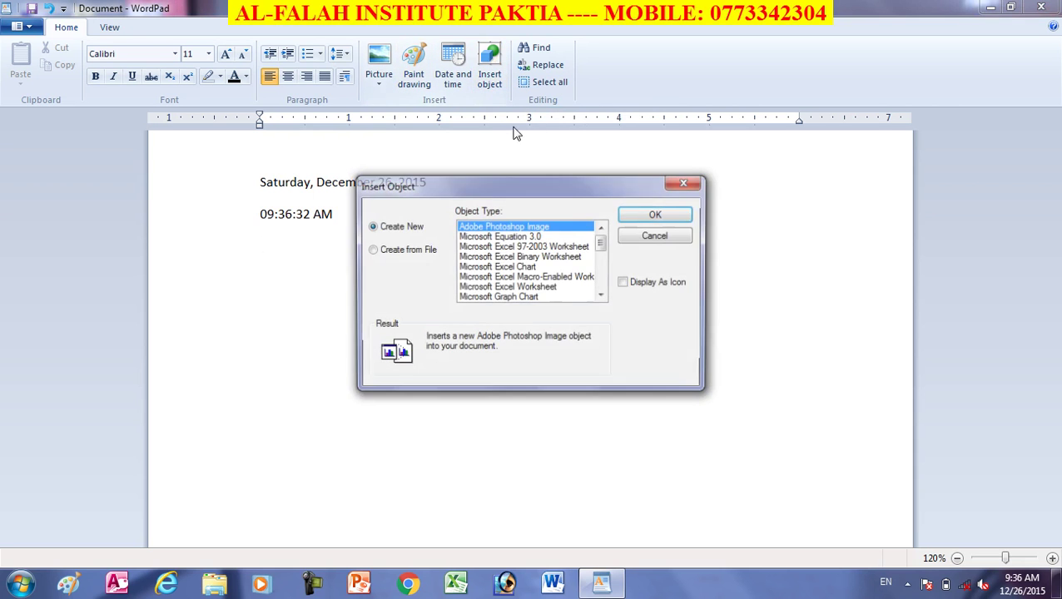
left_click_drag(515, 193, 723, 106)
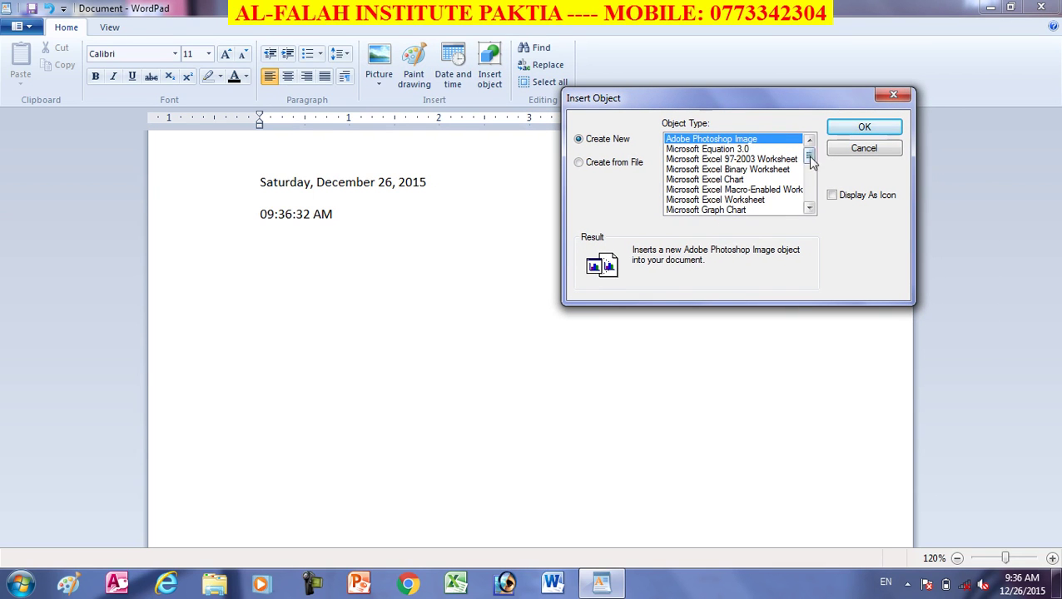
mouse_move(809, 161)
left_mouse_down()
mouse_move(810, 194)
mouse_move(810, 155)
left_mouse_up()
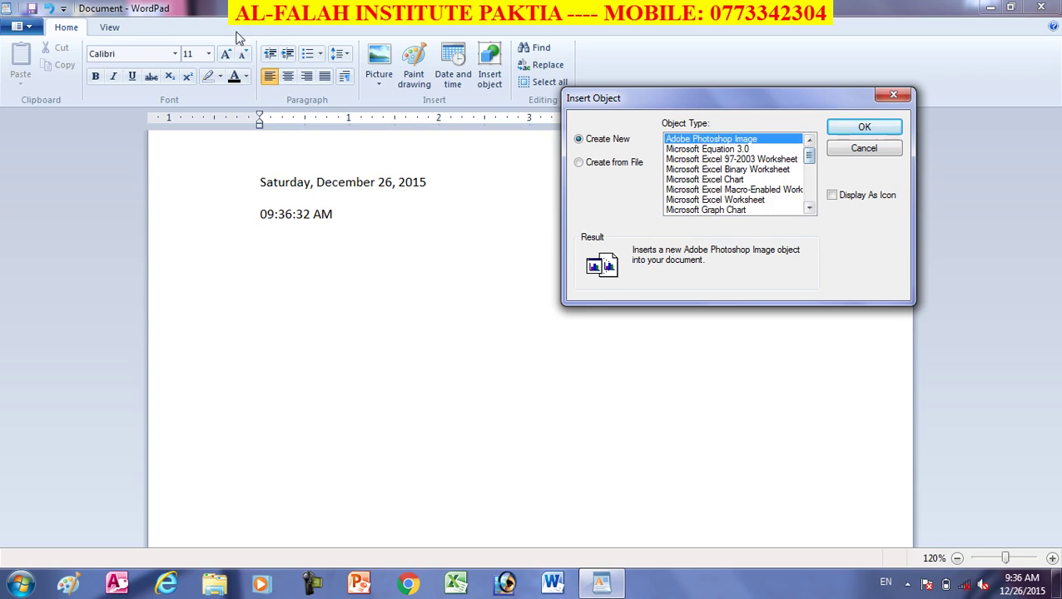
left_click(737, 200)
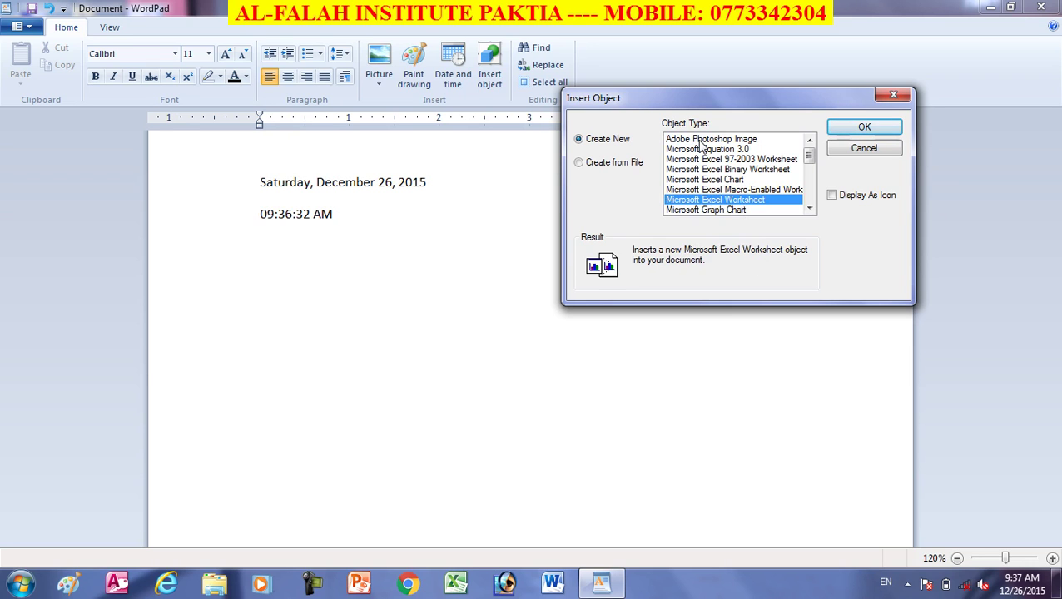
left_click(854, 133)
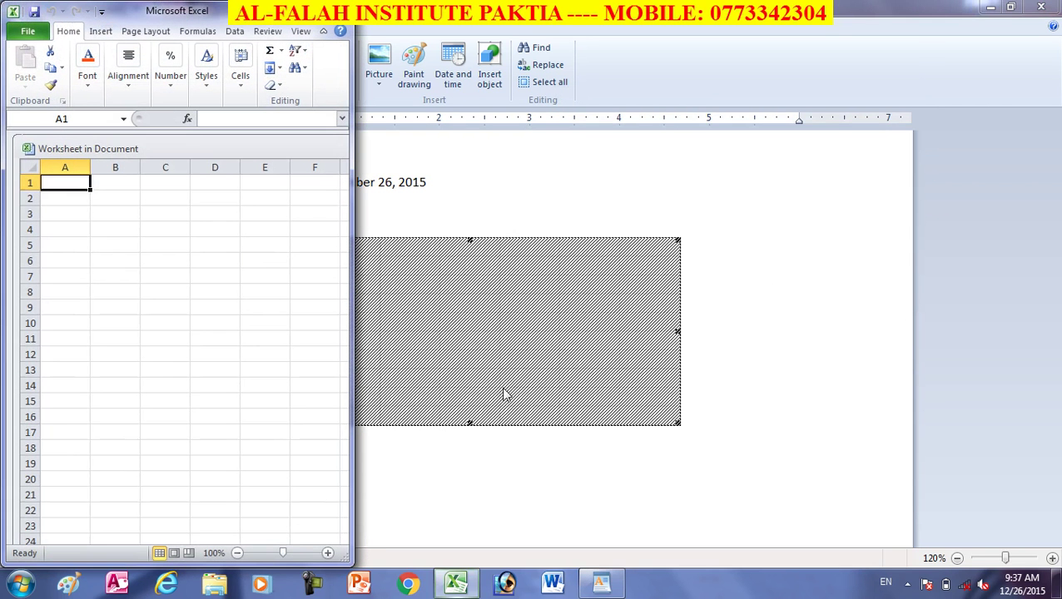
- Enter filler text in the embedded worksheet, starting with "rgdfgsdf" in A1, down column A to row 10 and across to column E
type("rgdfgsdf")
key("Return")
type("gdf")
key("Return")
type("gdf")
key("Return")
type("fg df gdf dfgd fg dfgd\td\tfg\tdfg\tdfg")
key("Up")
type("dfg")
key("Up")
type("g")
key("Up")
type("dfg")
key("Up")
type("dfg")
key("Up")
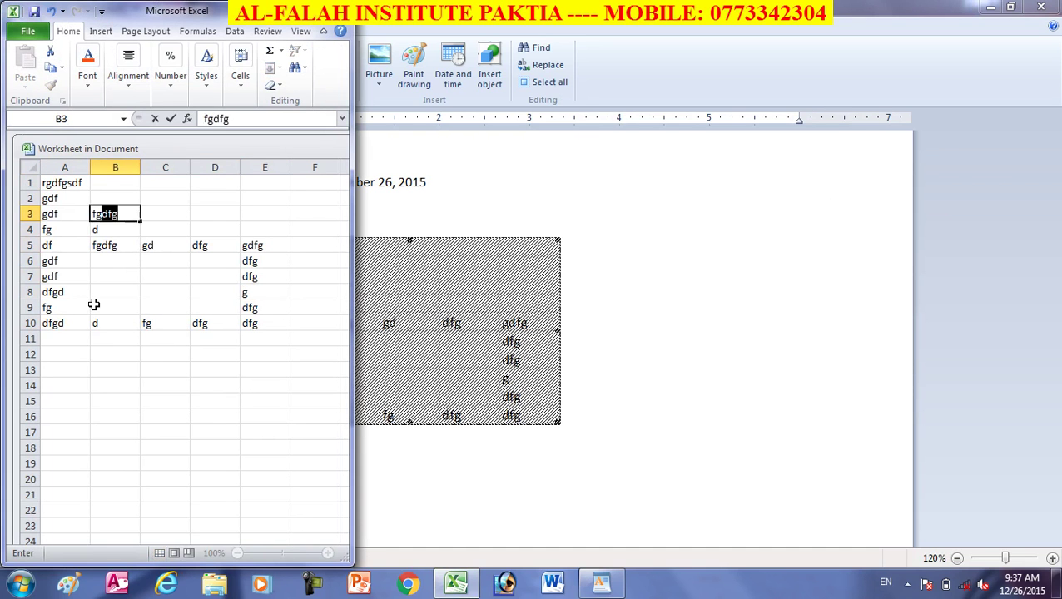
- Complete row 3 with "dfg", "dfg", "gdfg" and "fg" in cells C3 to F3 and return to the WordPad document
key("Tab")
type("dfg")
key("Tab")
type("dfg")
key("Tab")
type("gdfg")
key("Tab")
type("fg")
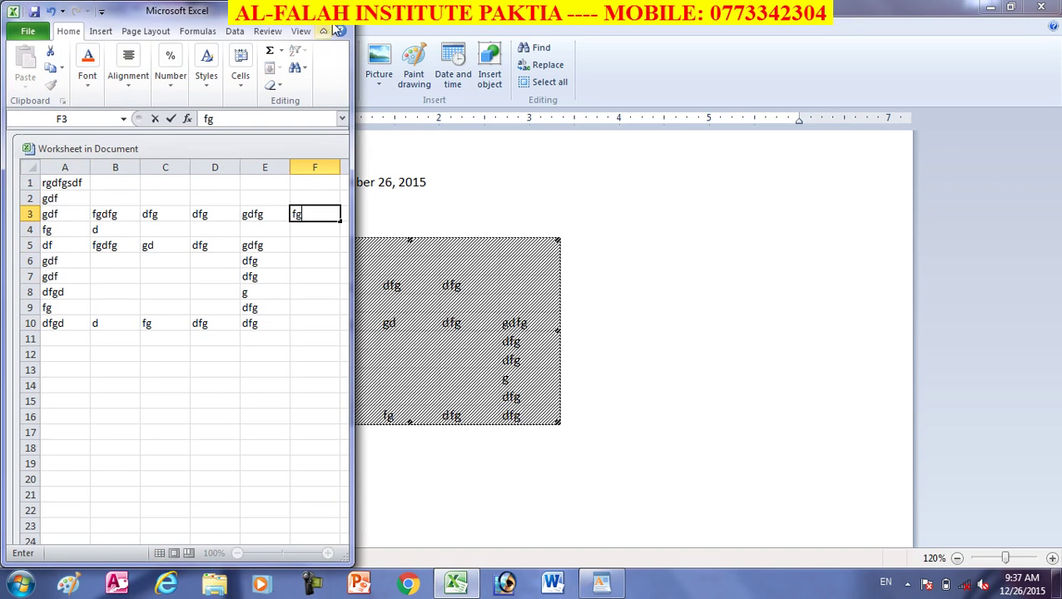
left_click(564, 298)
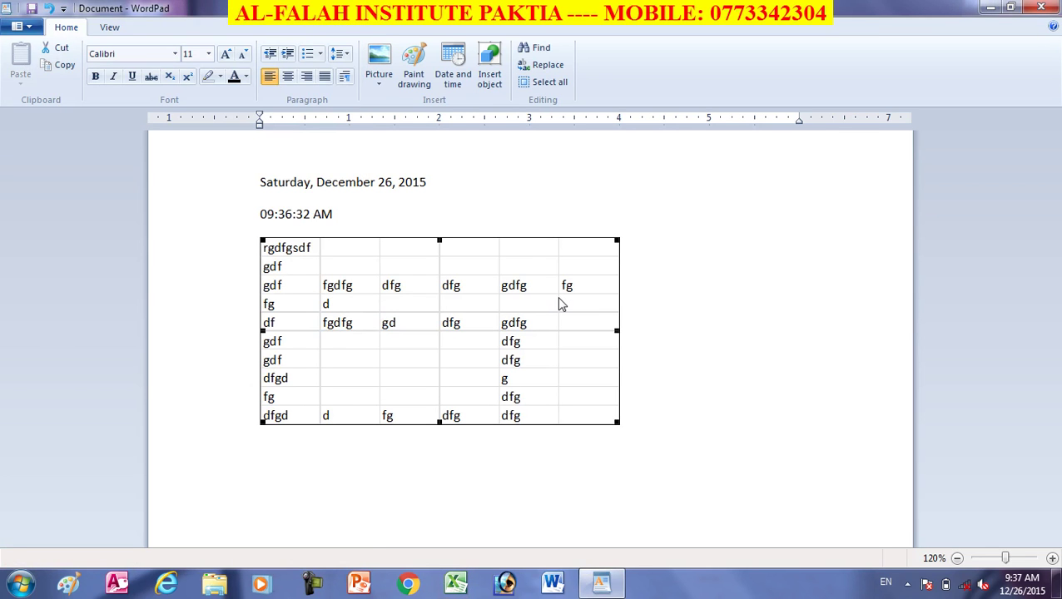
- Delete the embedded Excel worksheet from the document
left_click(396, 320)
left_click(376, 270)
left_click(327, 344)
left_click(367, 301)
left_click(426, 291)
key("Delete")
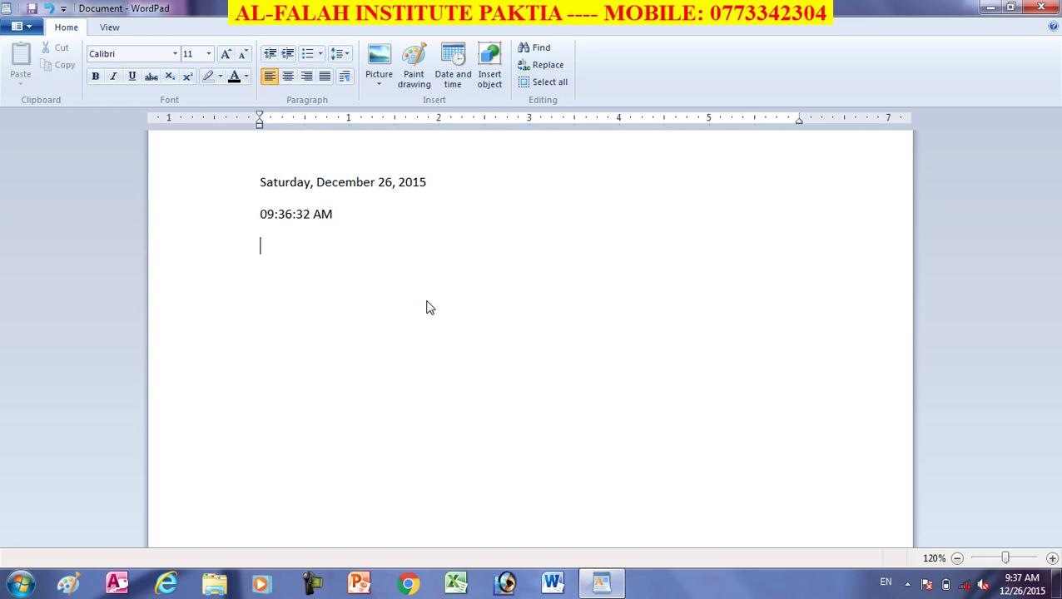
- Insert a new Microsoft Word Document object below the time
left_click(488, 67)
left_click(509, 275)
scroll(521, 283, "down", 1)
scroll(521, 283, "down", 1)
scroll(564, 294, "down", 2)
left_click(506, 258)
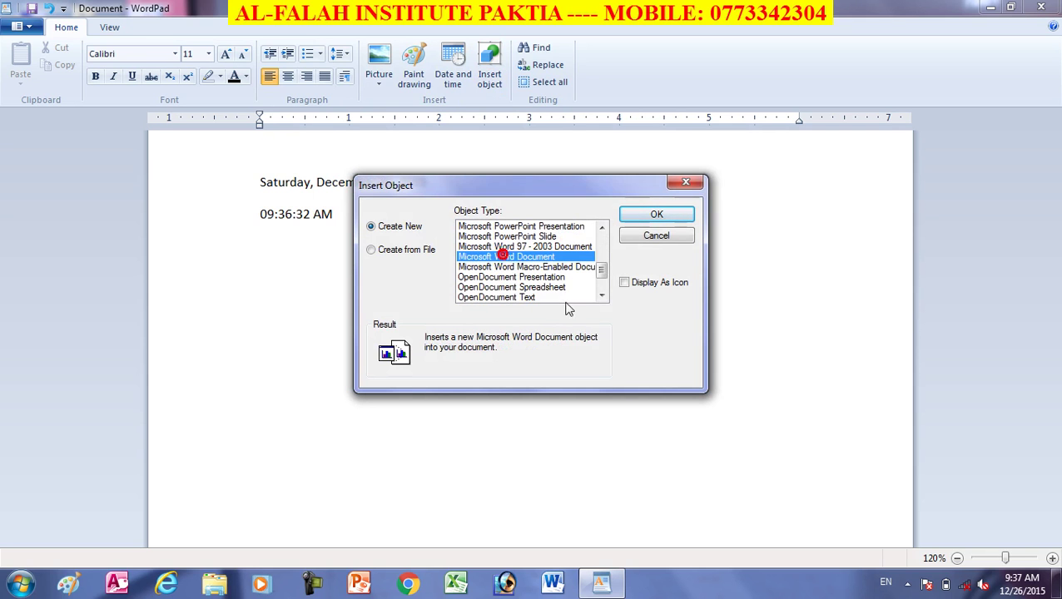
left_click(655, 215)
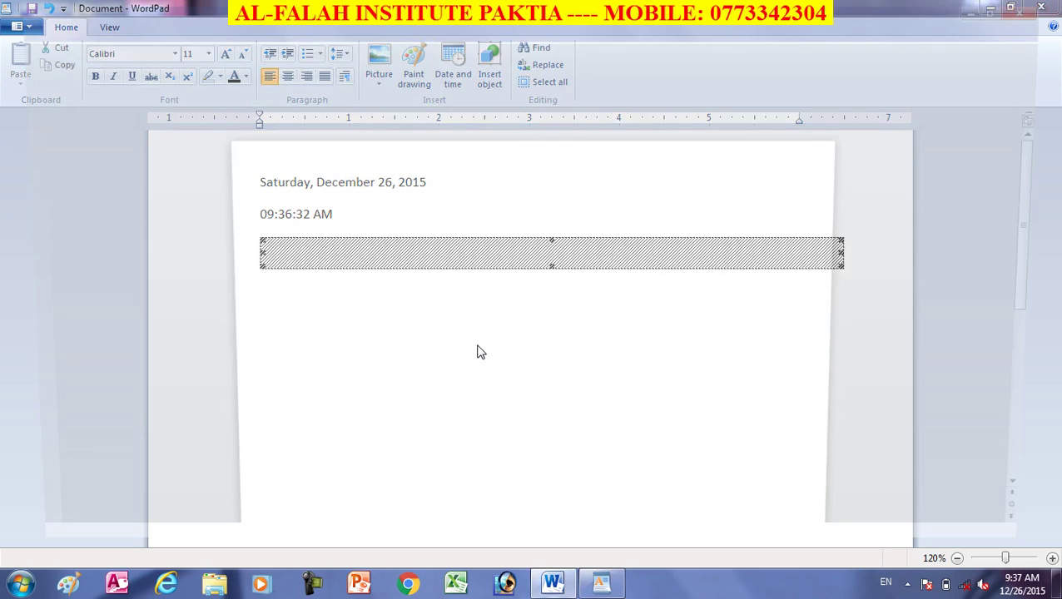
- Dismiss the Office activation notice and generate sample paragraphs in the embedded Word document with =rand()
type("ran")
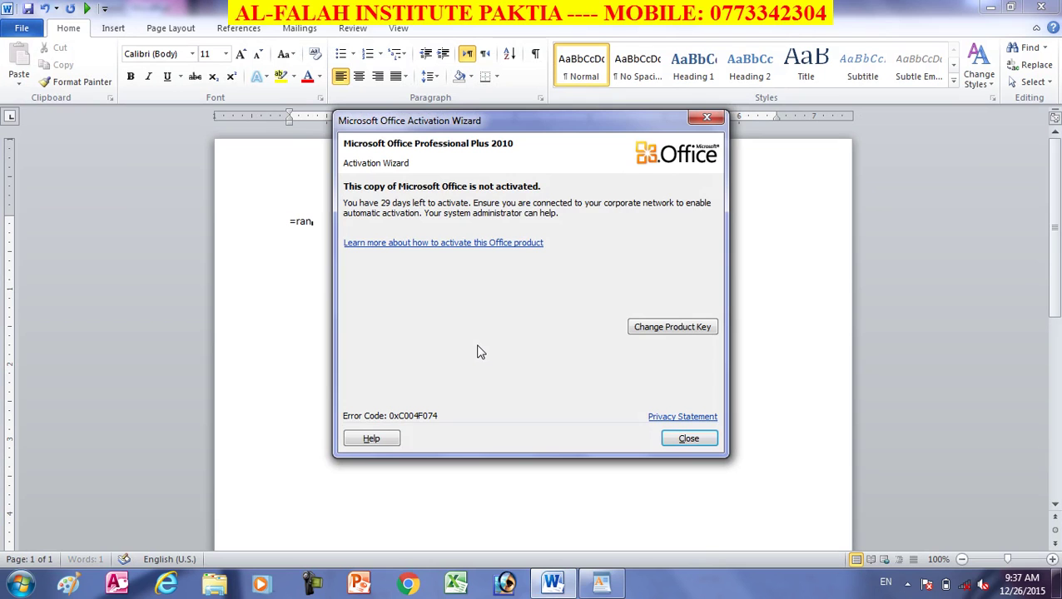
left_click(695, 434)
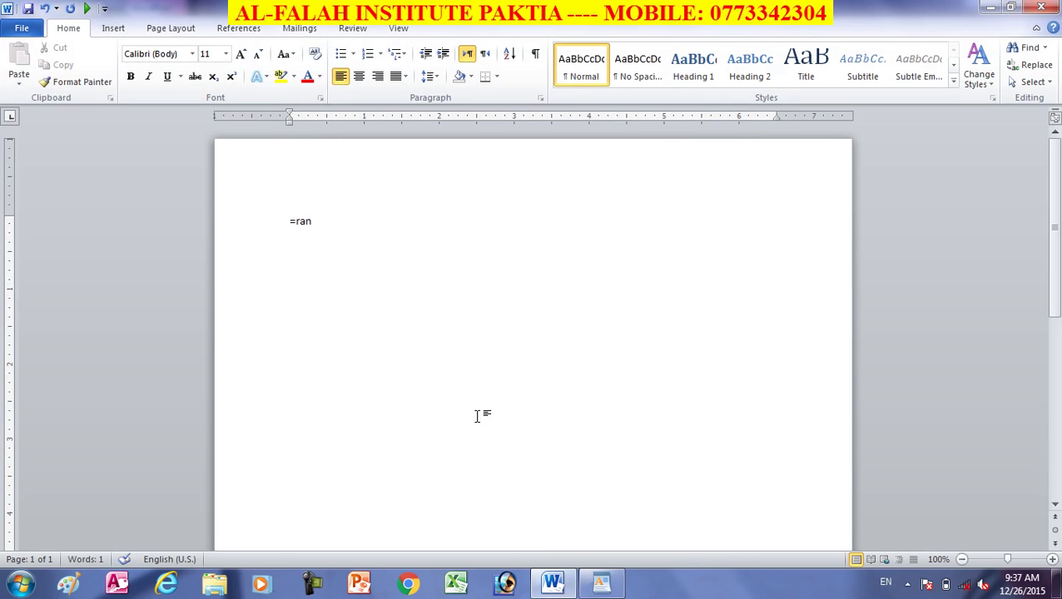
type("d(")
key("Return")
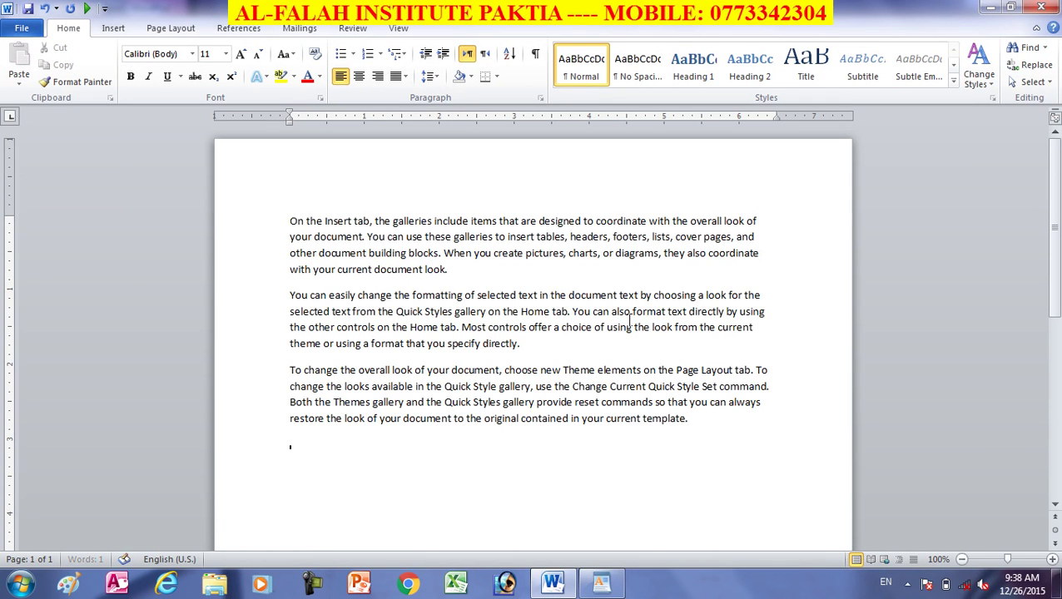
- Return to the WordPad document and delete the embedded Word text object
left_click(1042, 8)
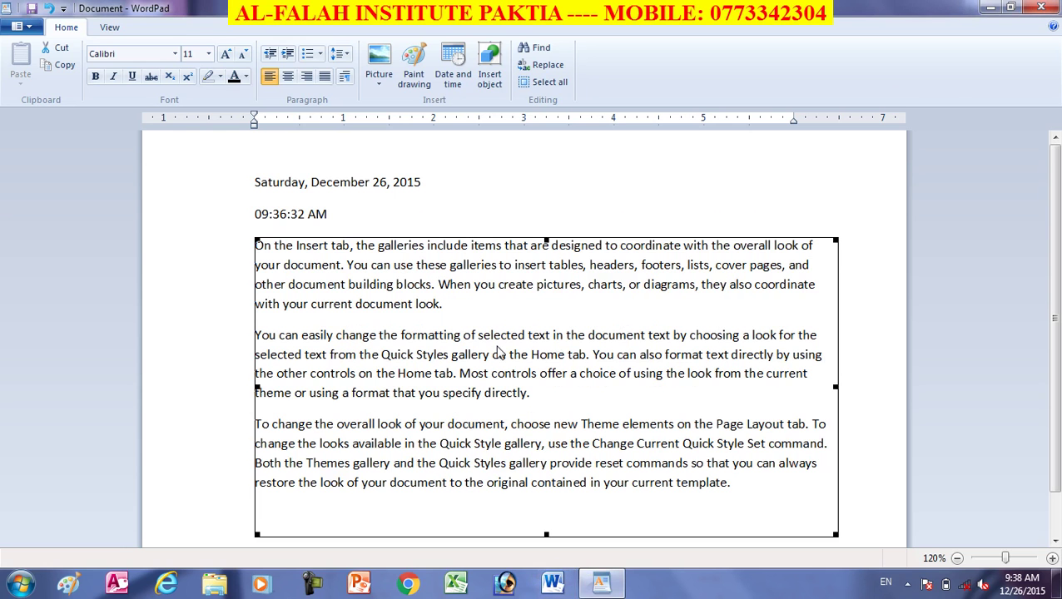
key("Delete")
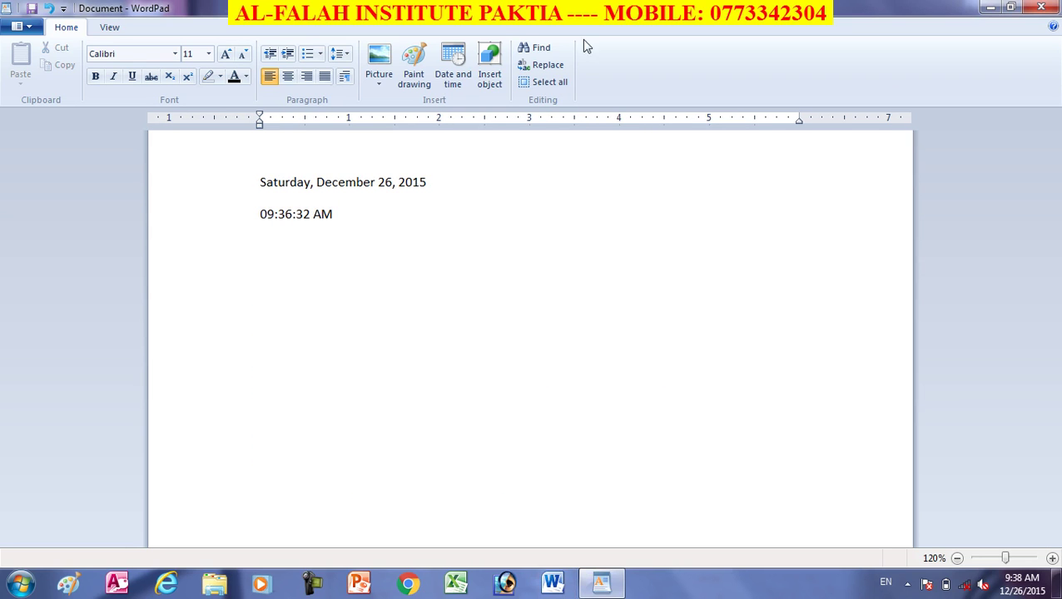
- Insert the existing file TV commercials.docx from the Documents library as an object, and delete the inserted object
left_click(489, 62)
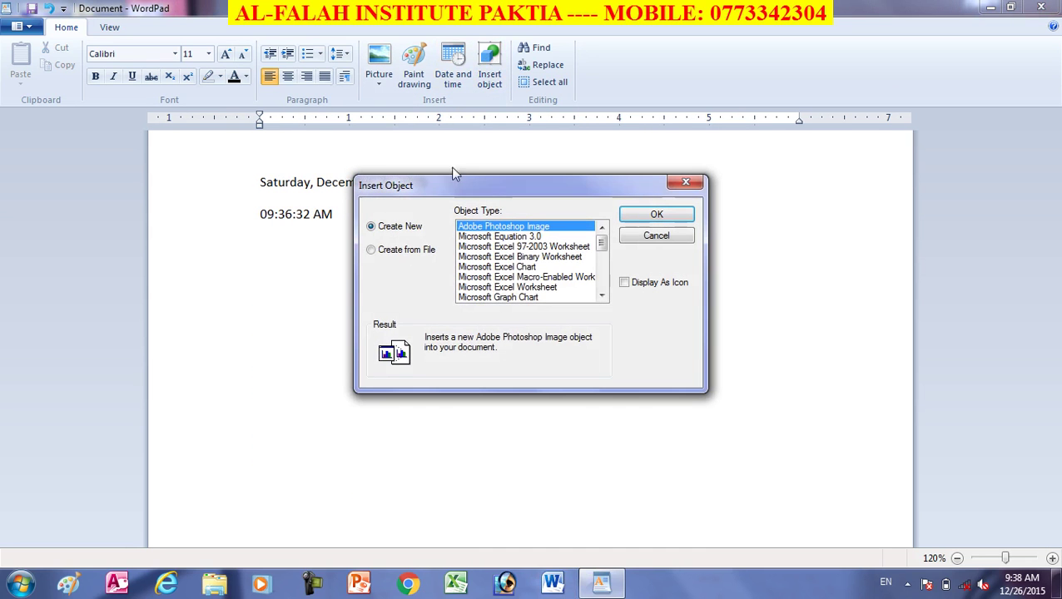
left_click(404, 233)
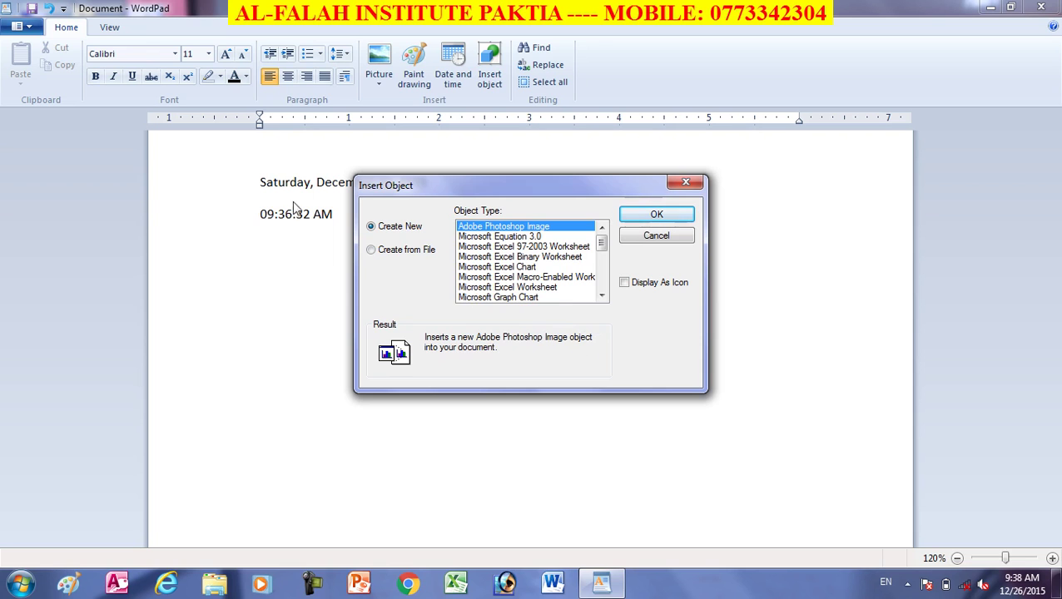
left_click(395, 254)
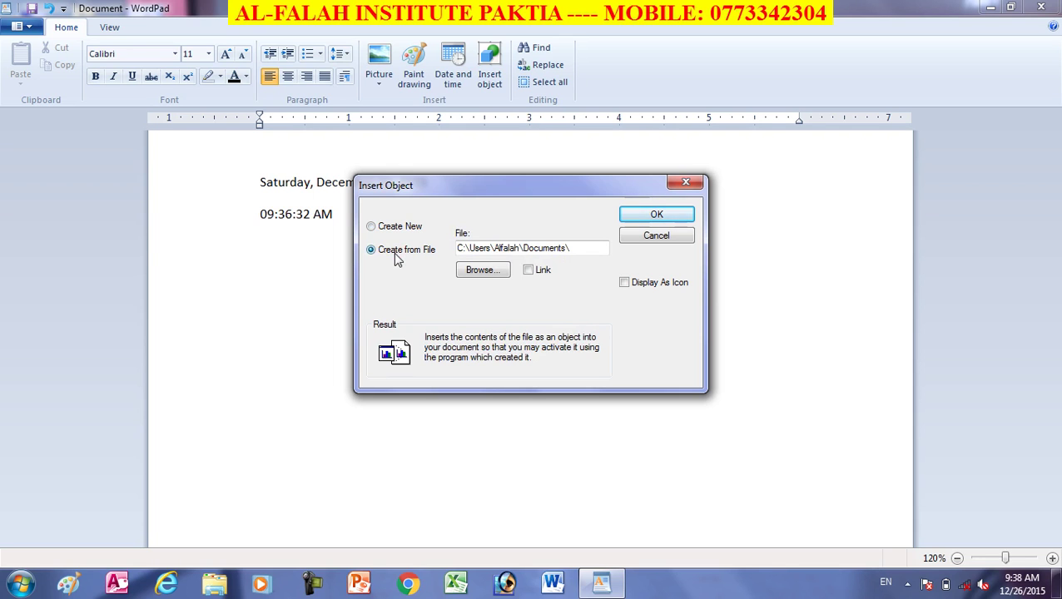
left_click(391, 252)
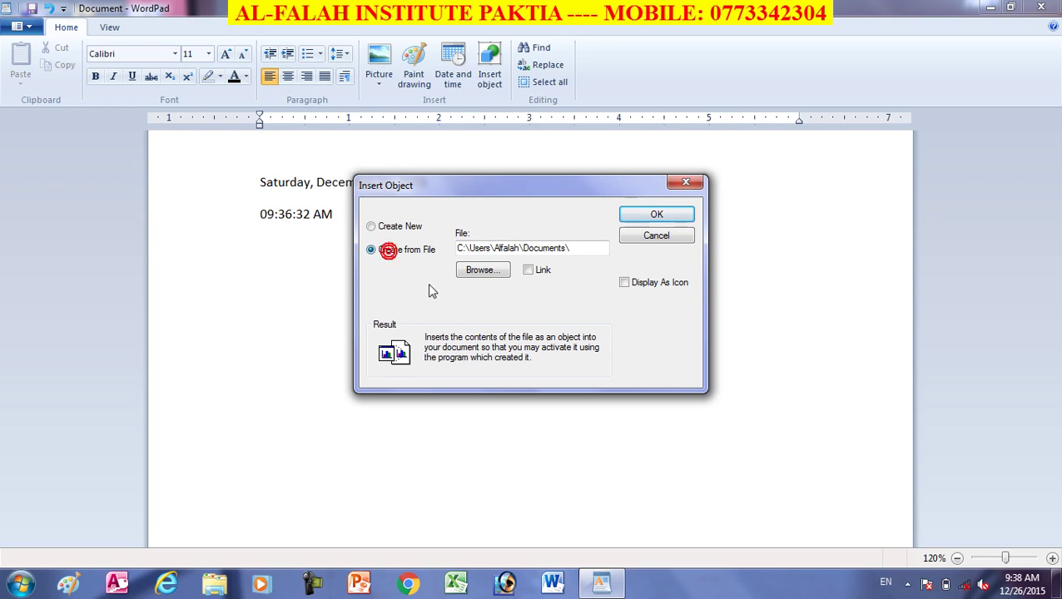
left_click(483, 270)
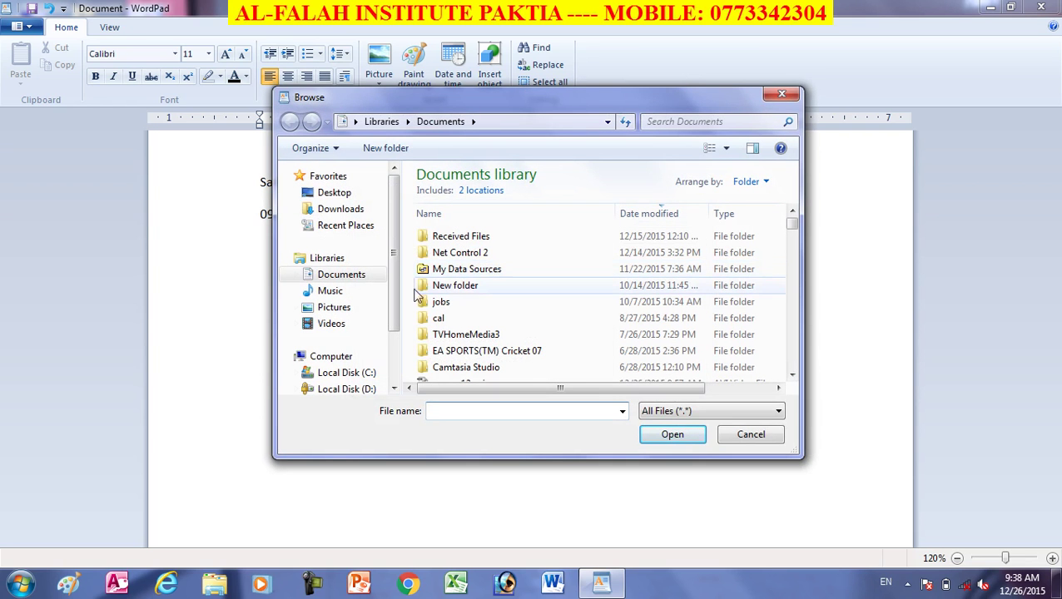
left_click(339, 276)
scroll(441, 283, "down", 3)
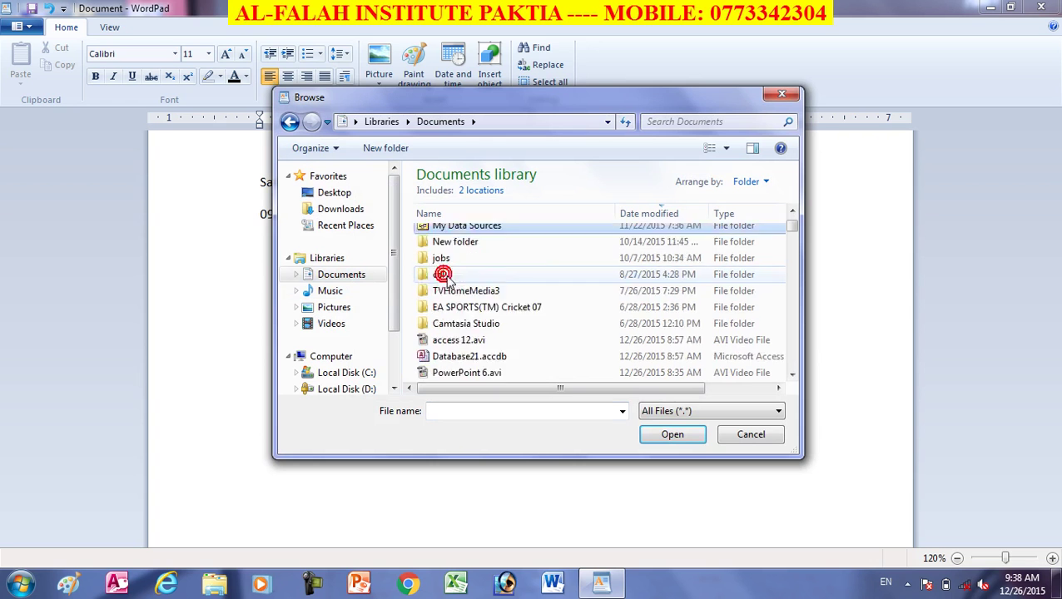
scroll(483, 311, "down", 2)
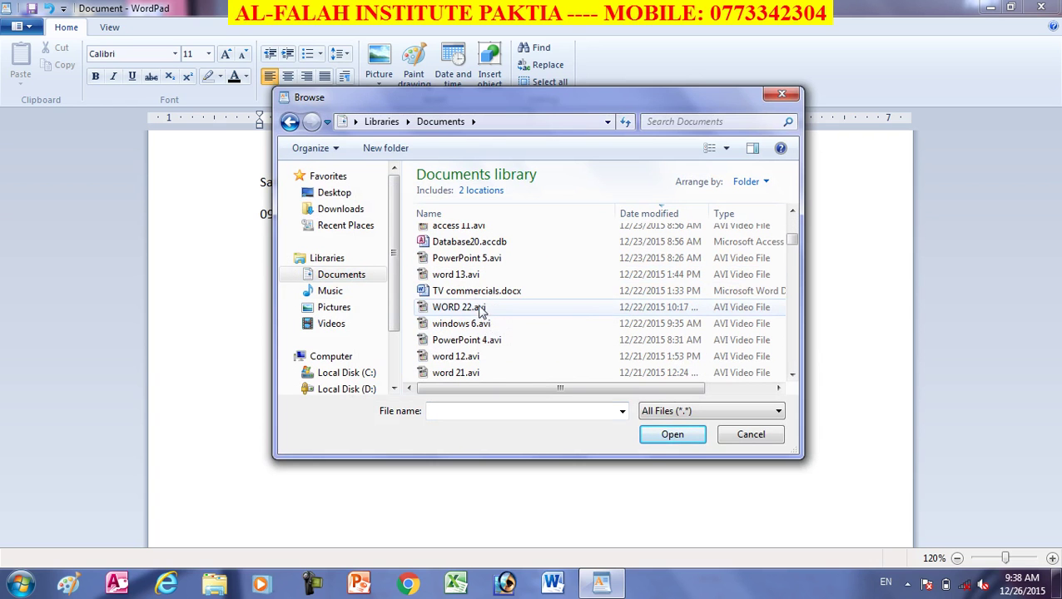
left_click(473, 291)
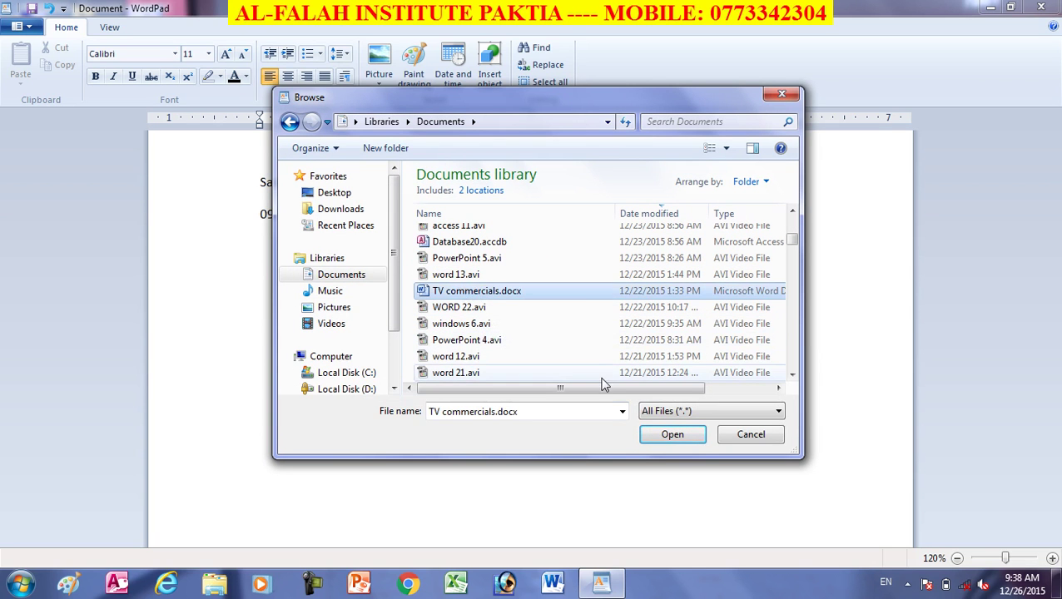
left_click(672, 436)
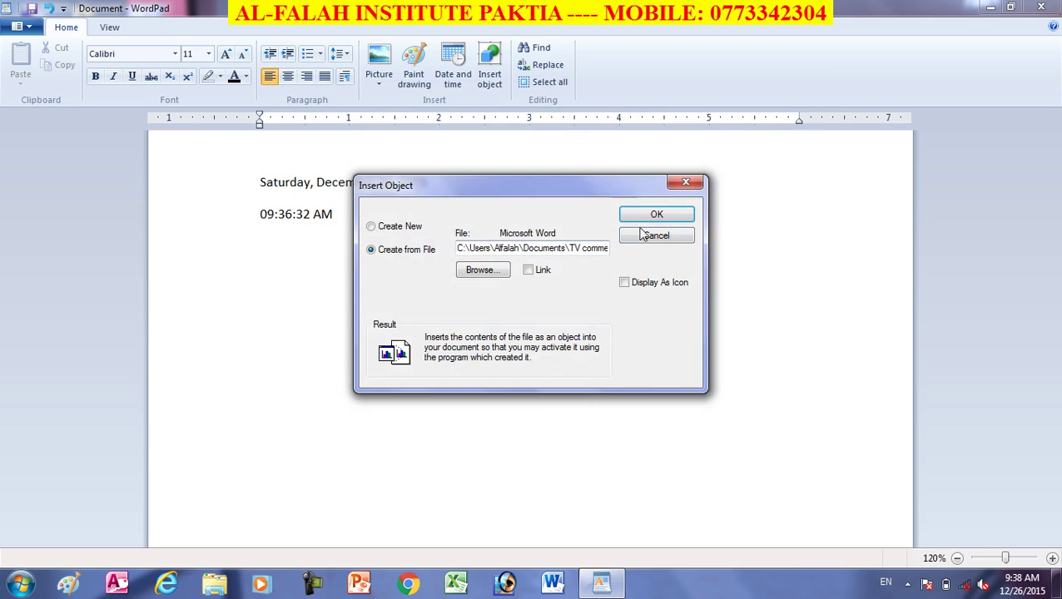
left_click(658, 217)
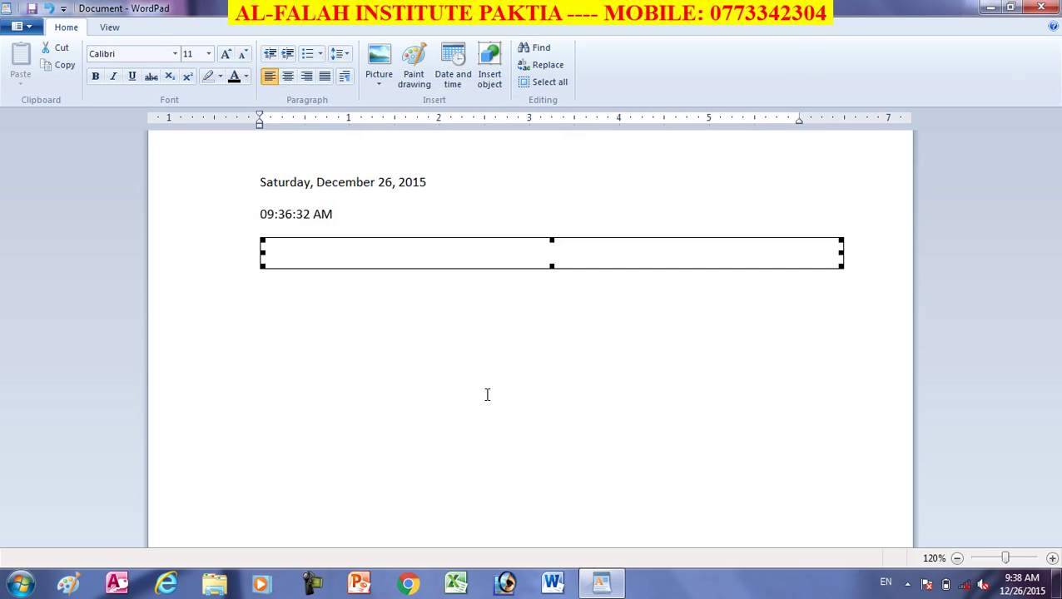
key("Delete")
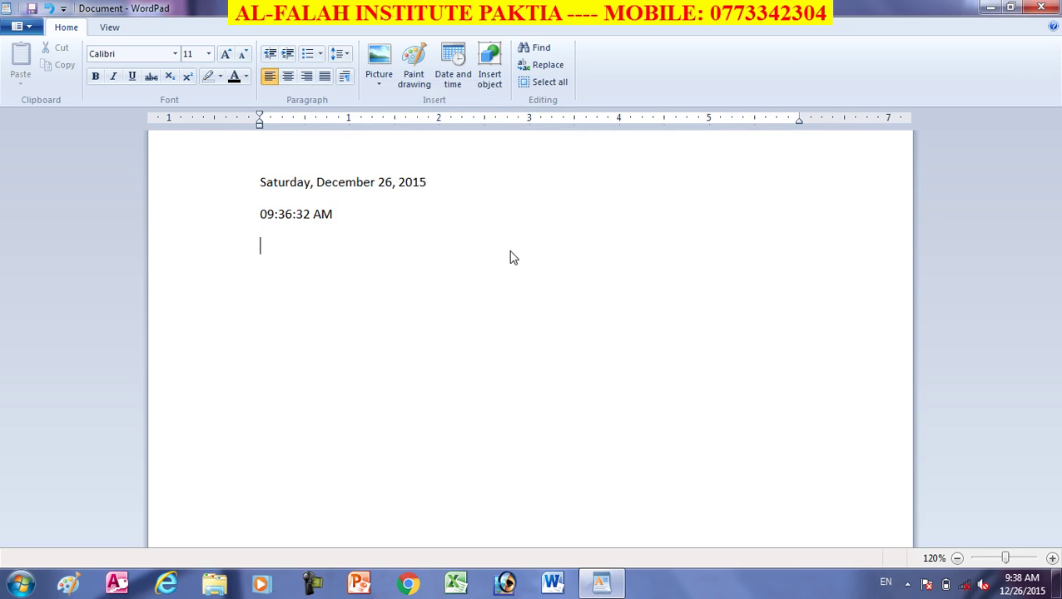
- Insert the existing file inroduction to notepad.txt from the Music library as an object, and delete the inserted object
left_click(491, 74)
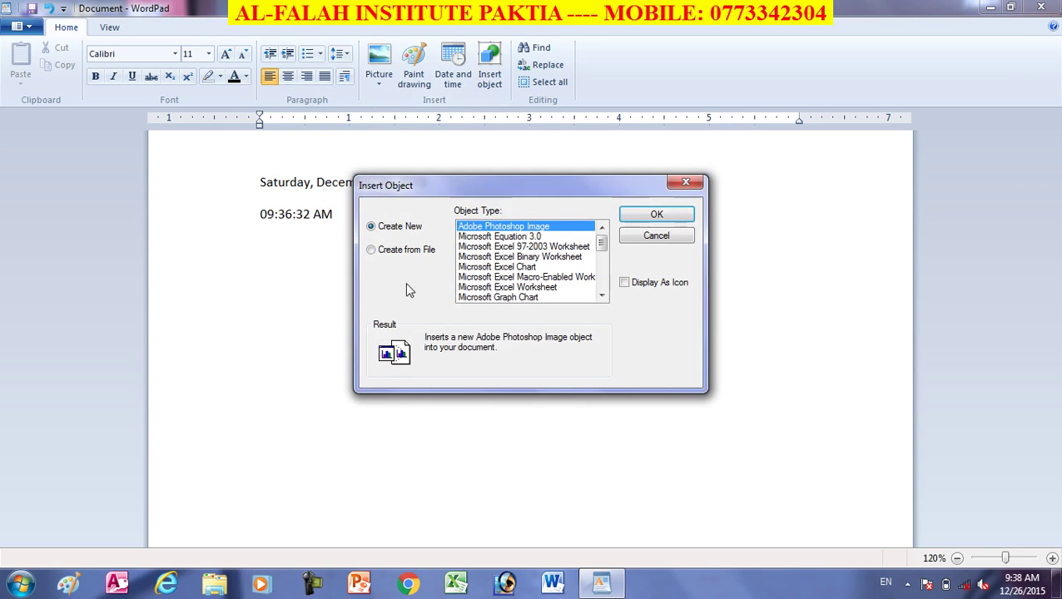
left_click(390, 250)
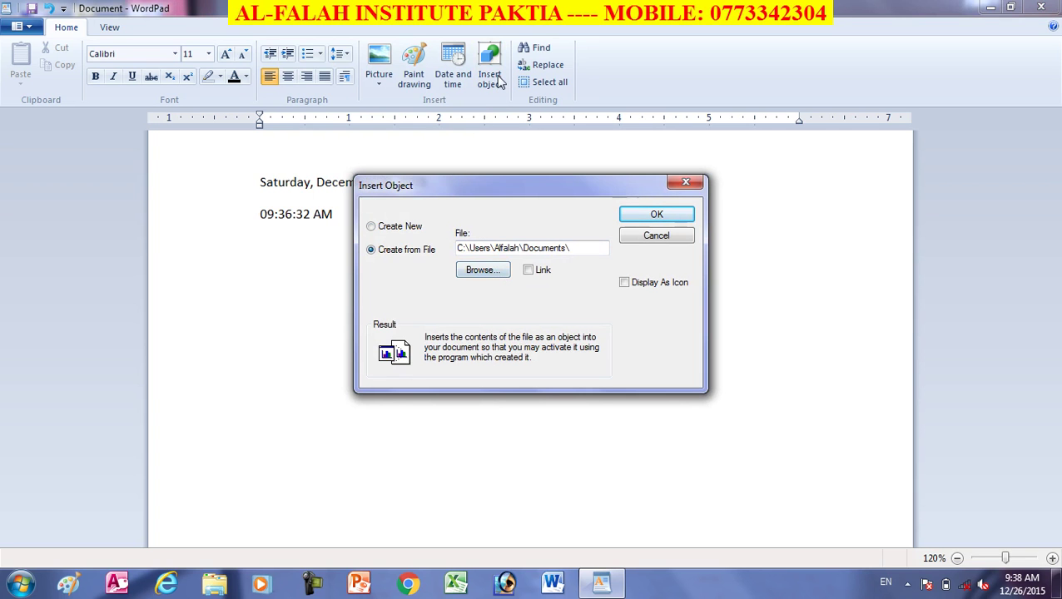
left_click(476, 272)
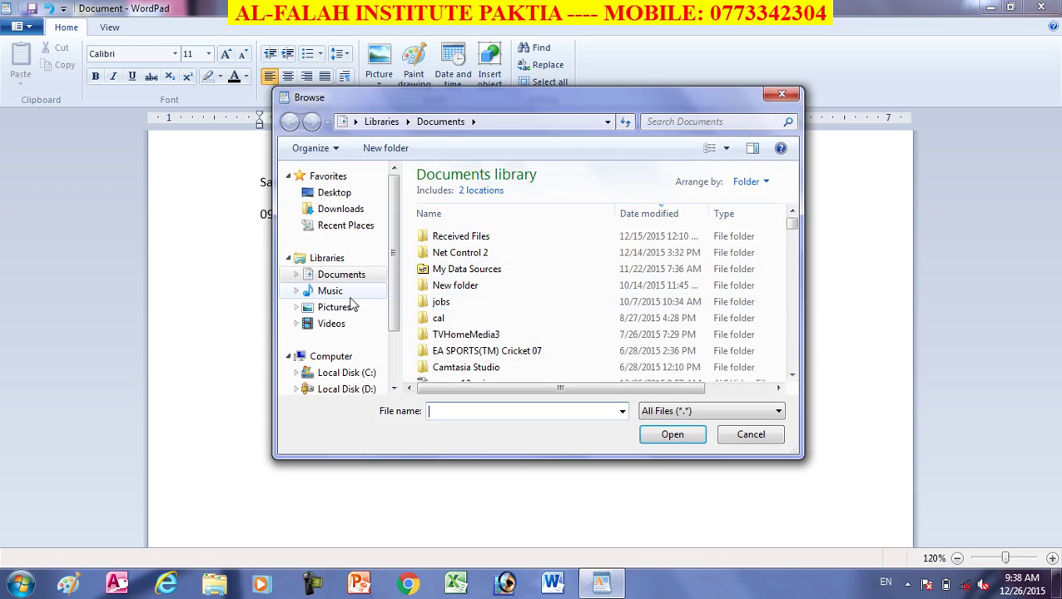
scroll(437, 302, "down", 5)
scroll(497, 322, "up", 1)
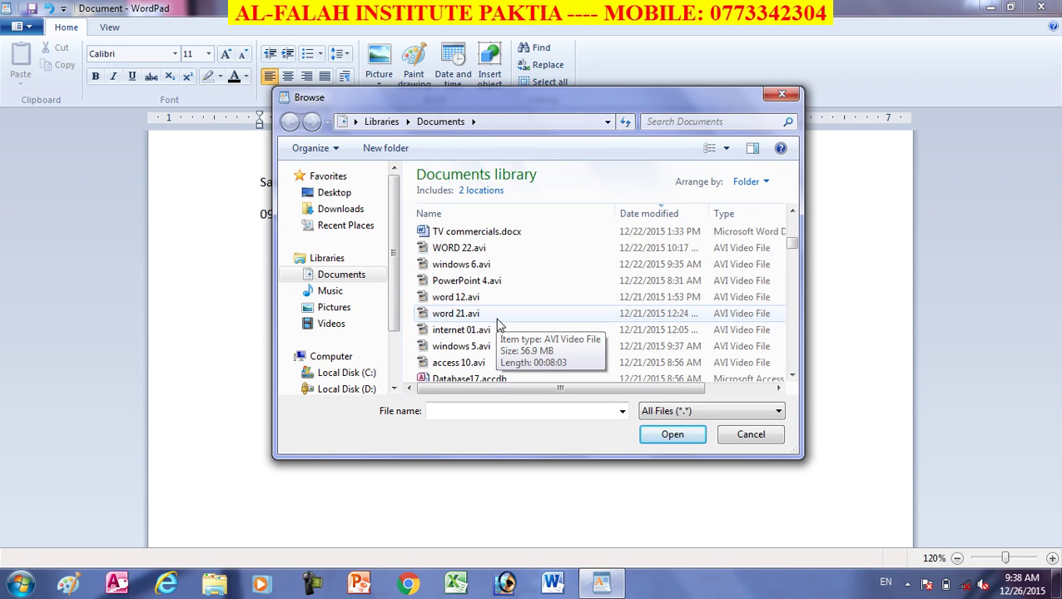
left_click(325, 292)
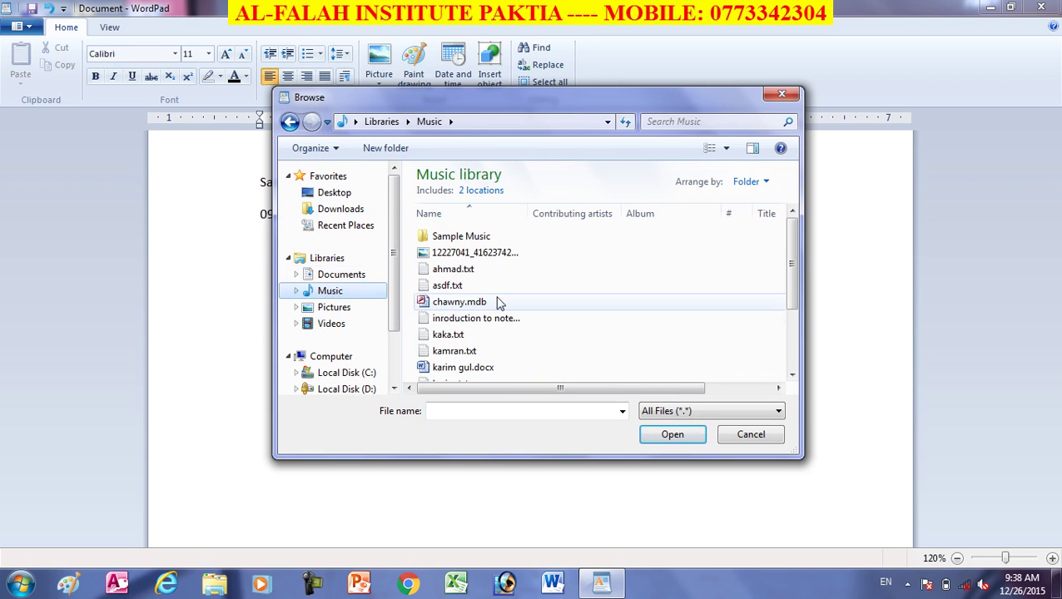
left_click(454, 367)
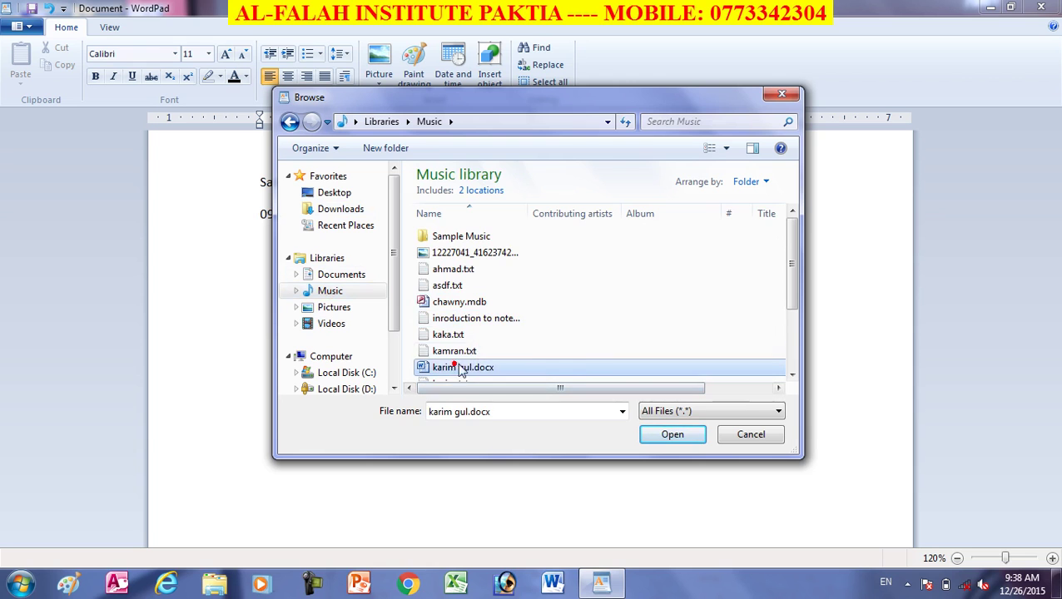
scroll(596, 348, "down", 1)
scroll(589, 349, "down", 1)
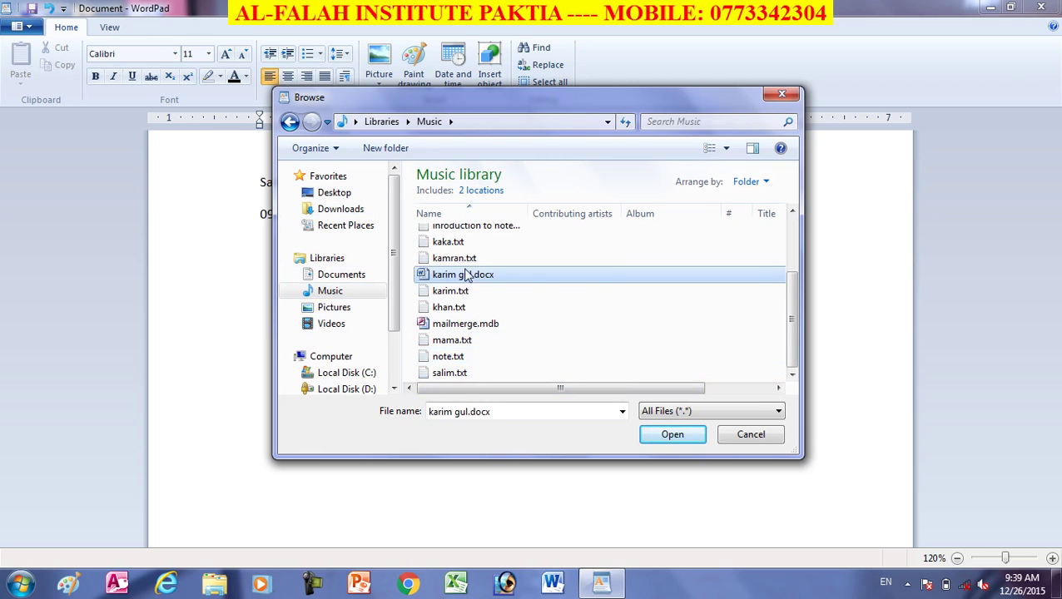
scroll(447, 300, "up", 1)
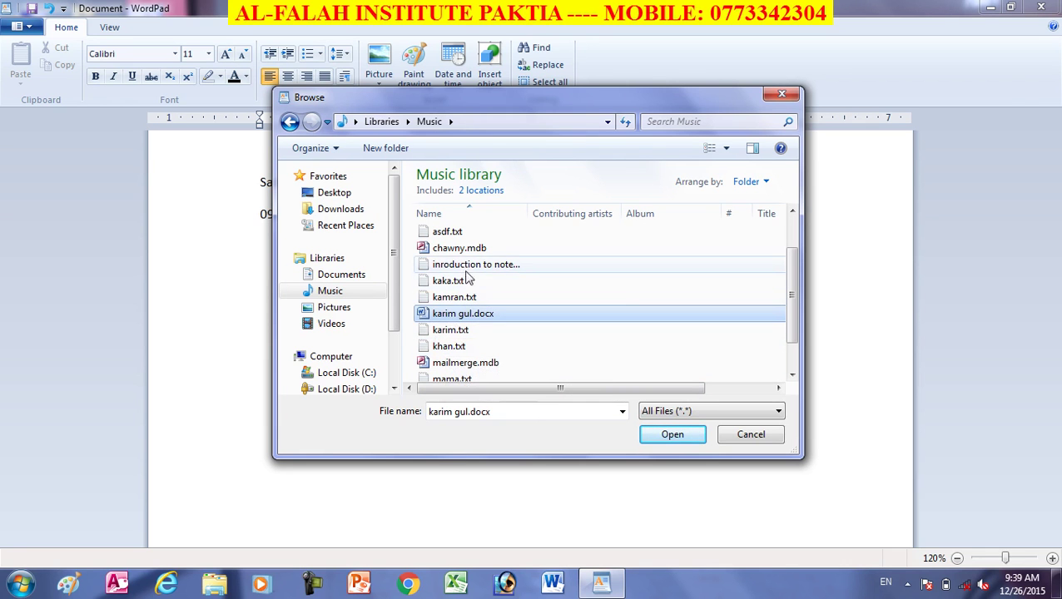
left_click(467, 264)
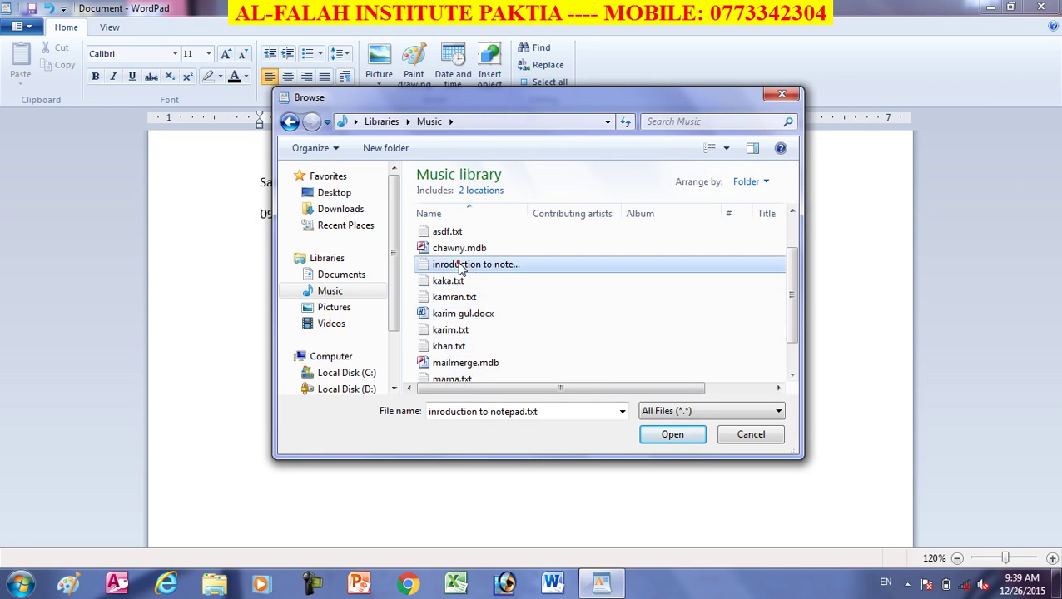
left_click(671, 437)
left_click(654, 215)
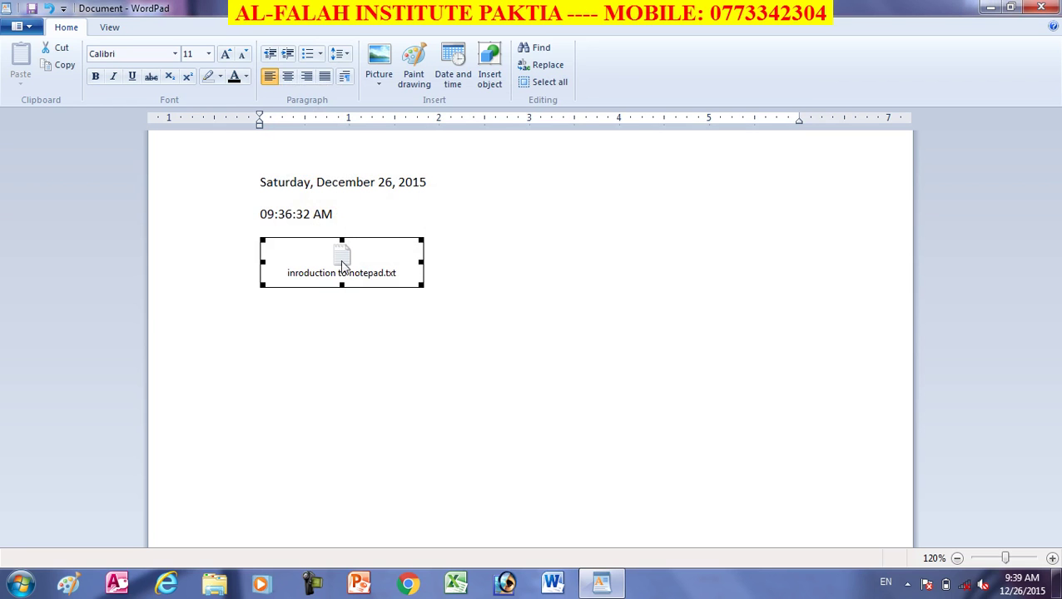
key("Delete")
- Insert the existing Word .docx file from the Music library as an object below the time, and delete the inserted object
left_click(489, 65)
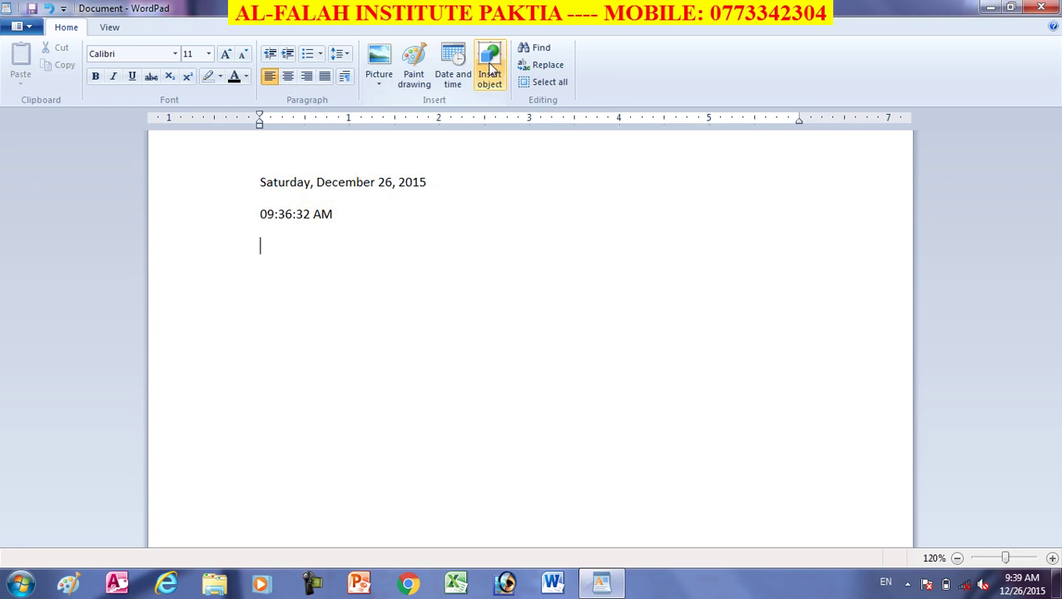
left_click(394, 252)
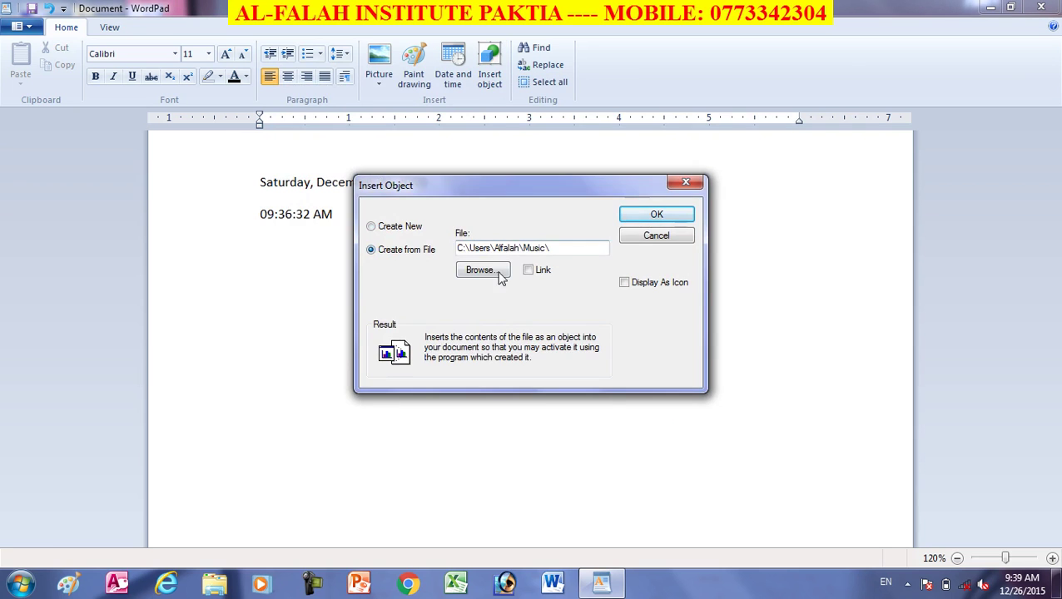
left_click(491, 275)
left_click(489, 272)
scroll(488, 271, "down", 2)
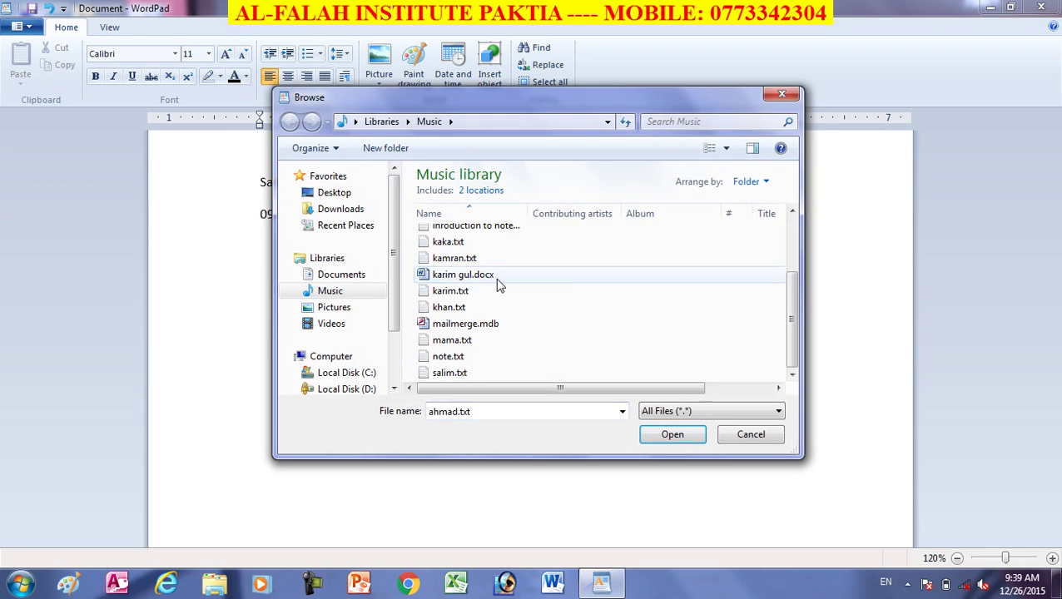
left_click(464, 276)
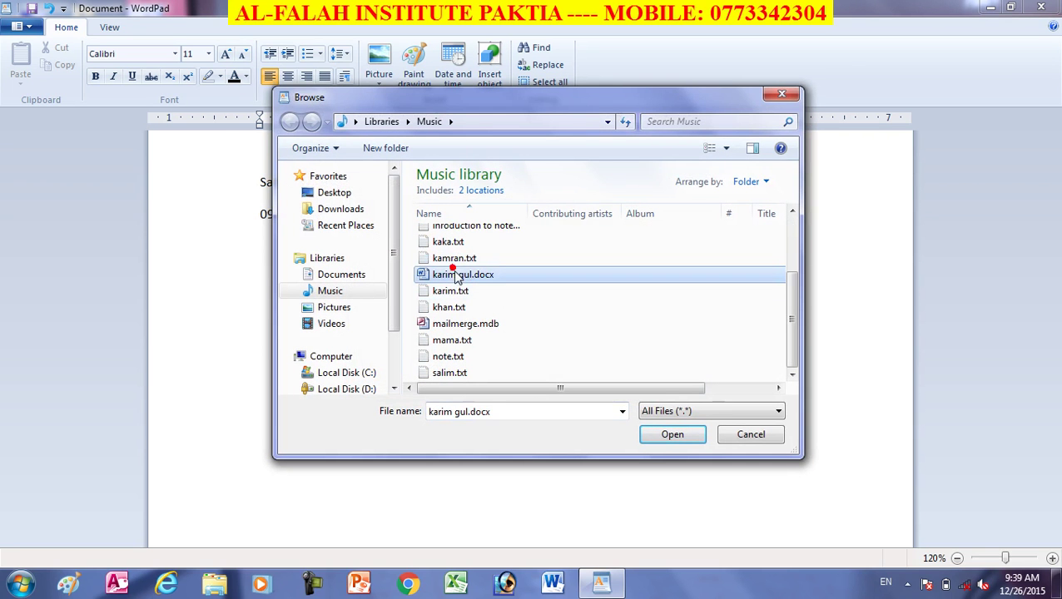
left_click(673, 435)
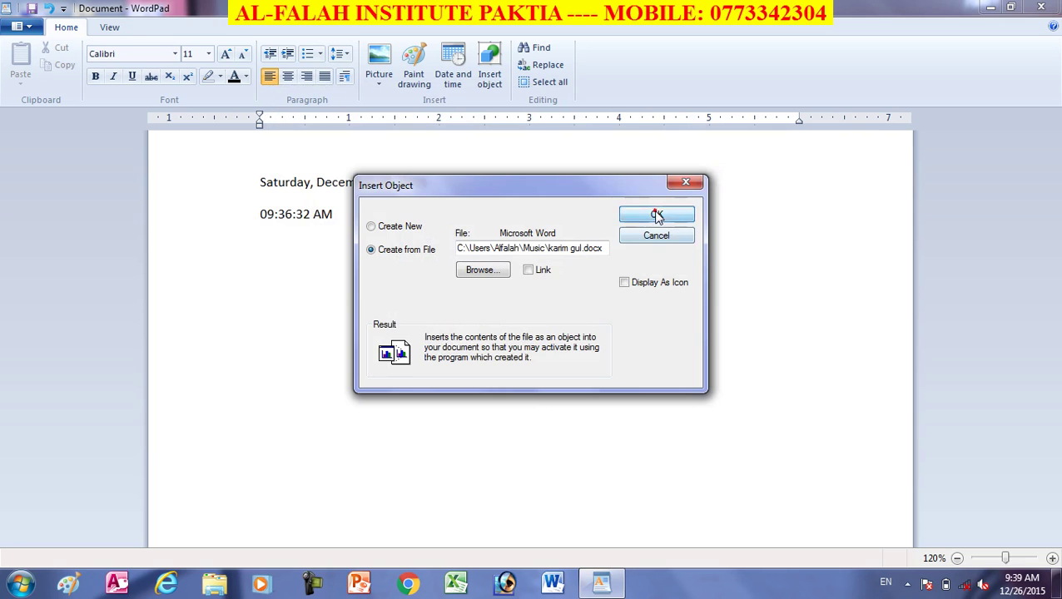
left_click(667, 216)
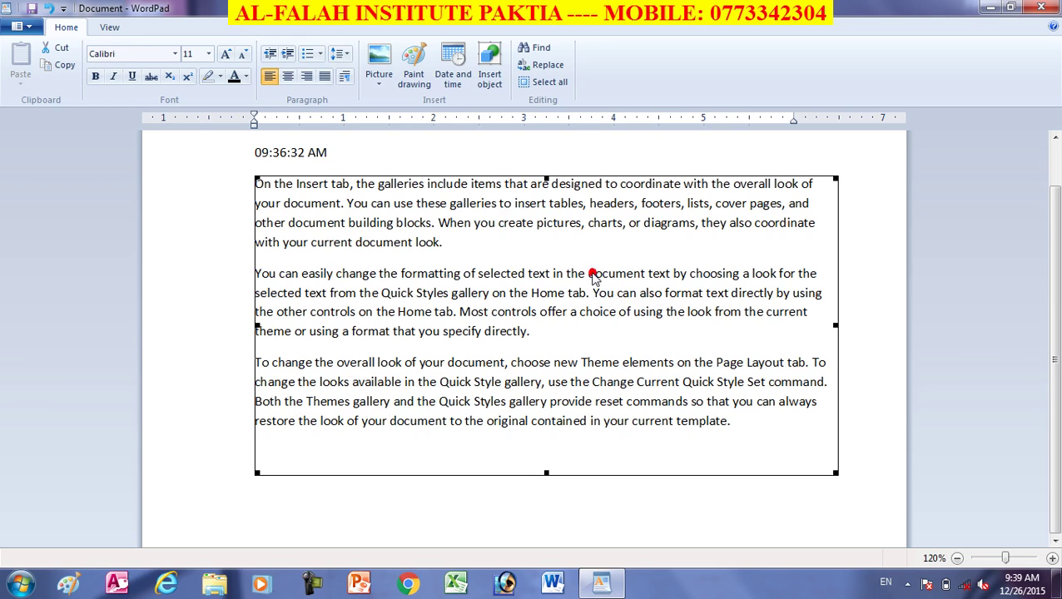
key("Delete")
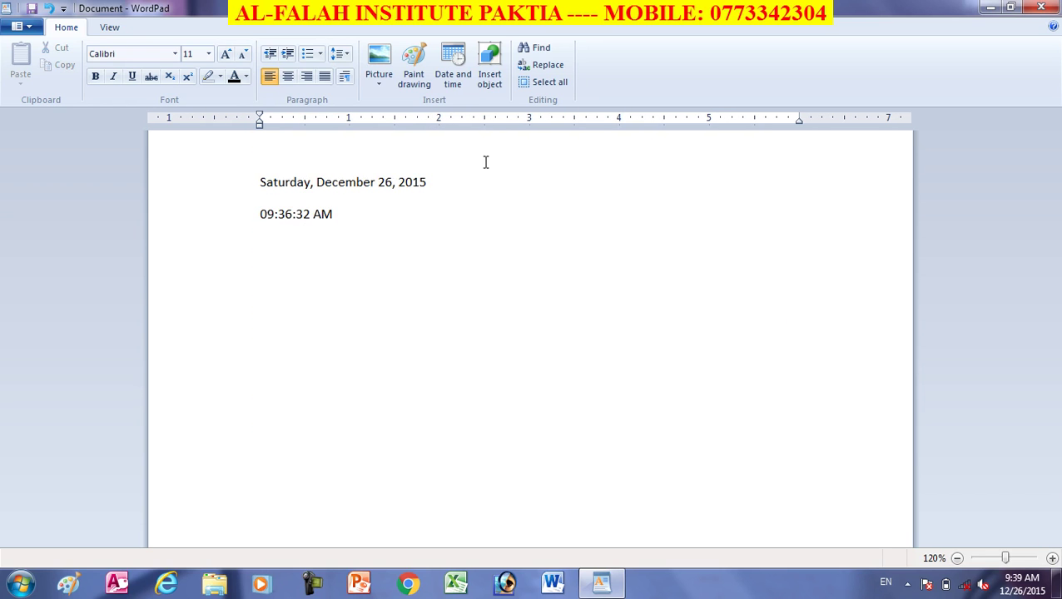
- Insert the Music library's Word .docx file as an unlinked object with Display As Icon enabled
left_click(485, 73)
left_click(373, 250)
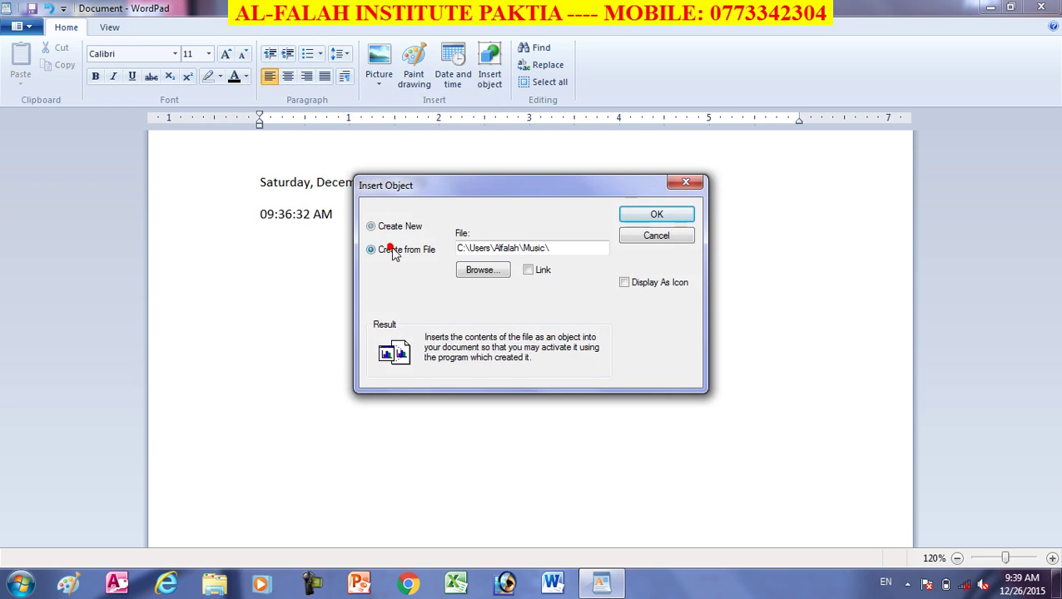
left_click(488, 273)
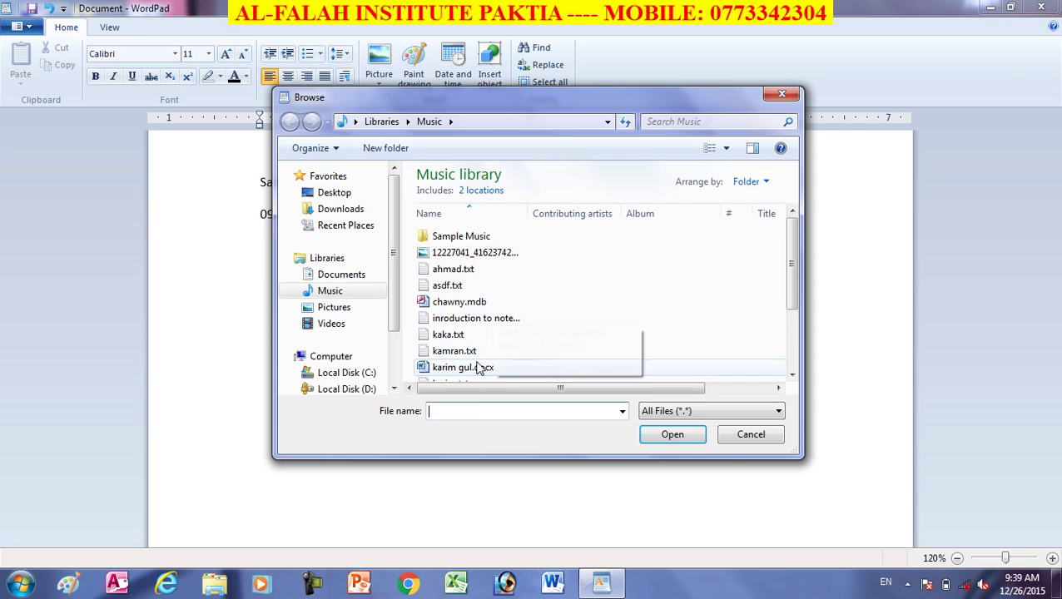
left_click(461, 367)
left_click(681, 433)
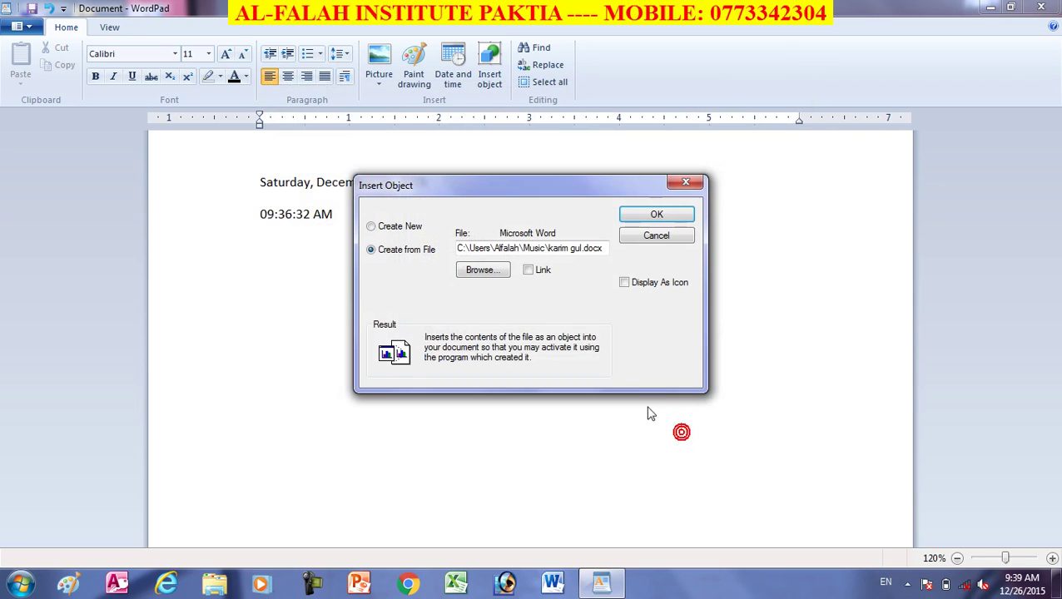
left_click(529, 270)
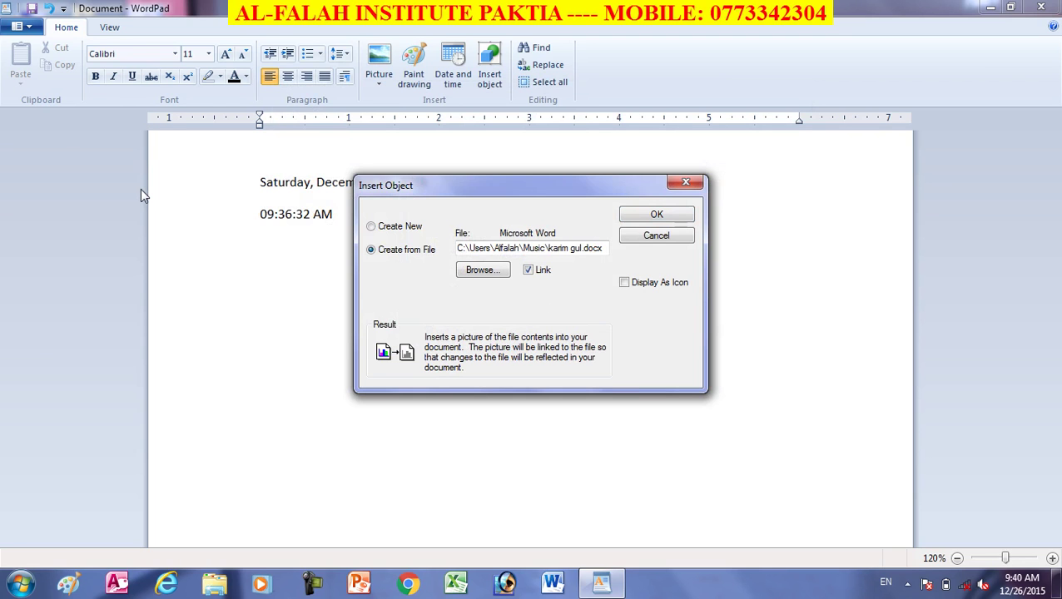
left_click(529, 270)
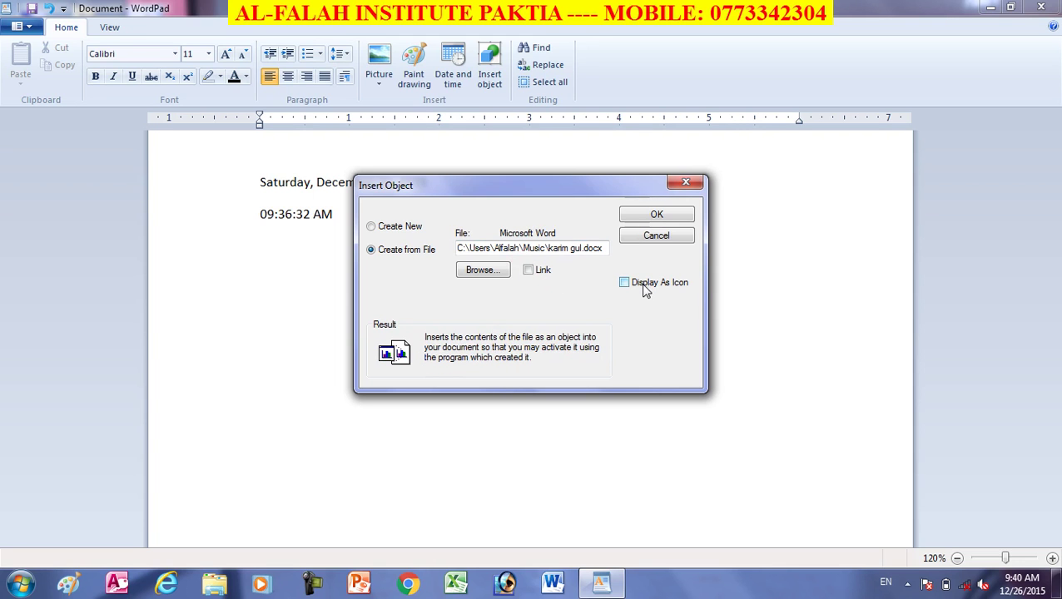
left_click(644, 285)
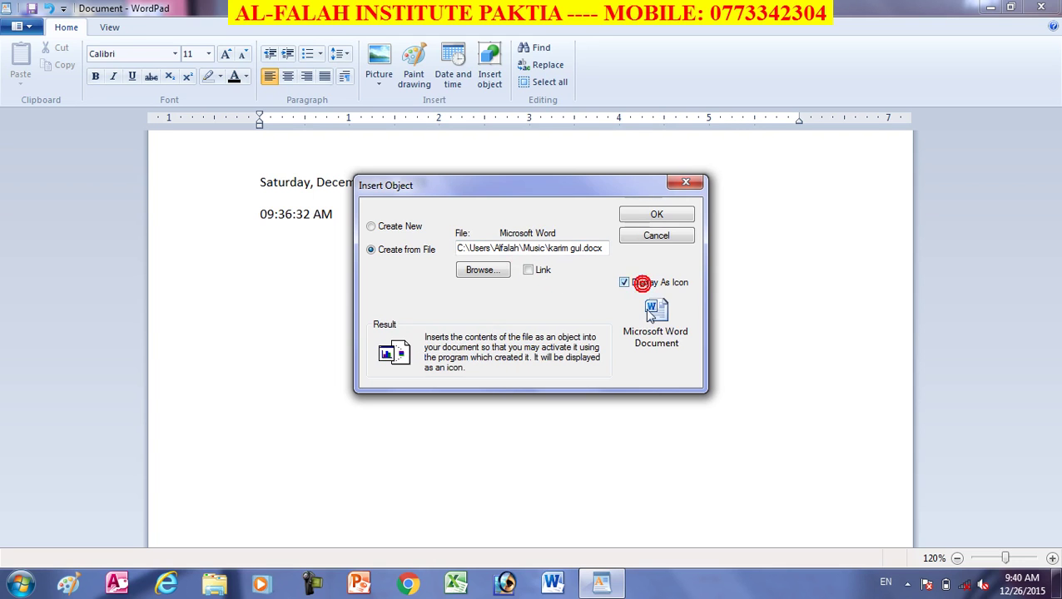
left_click(655, 215)
- Open the embedded Word document from its icon, look through its text, and close it
left_click(399, 277)
left_click(305, 255)
double_click(305, 255)
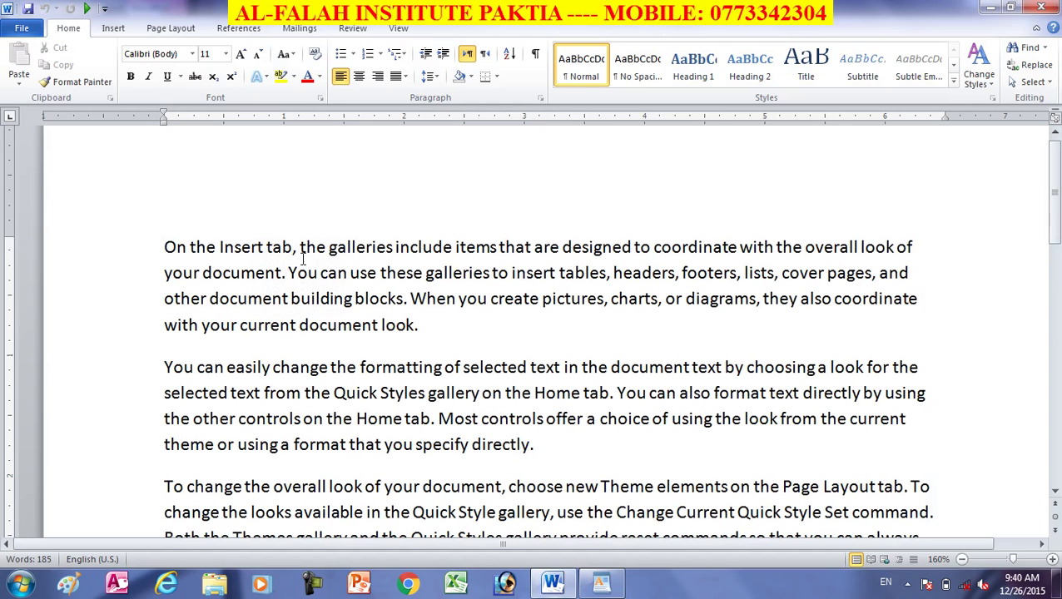
scroll(303, 268, "down", 5)
scroll(306, 277, "up", 5)
left_click(1054, 4)
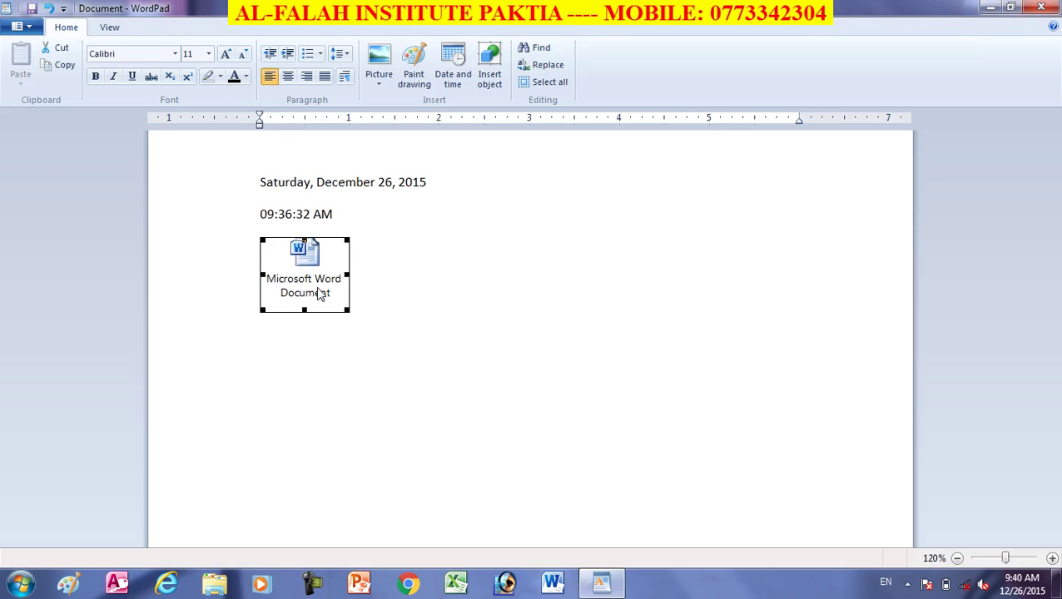
- Delete the embedded Word icon and clear the date, time and all other content from the document
key("Delete")
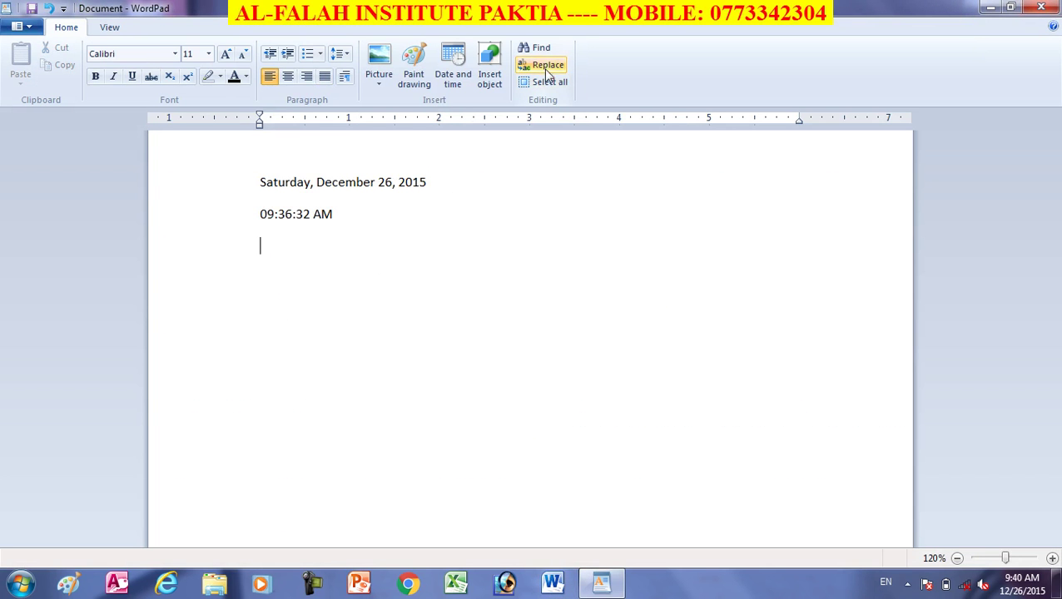
key("ctrl+a")
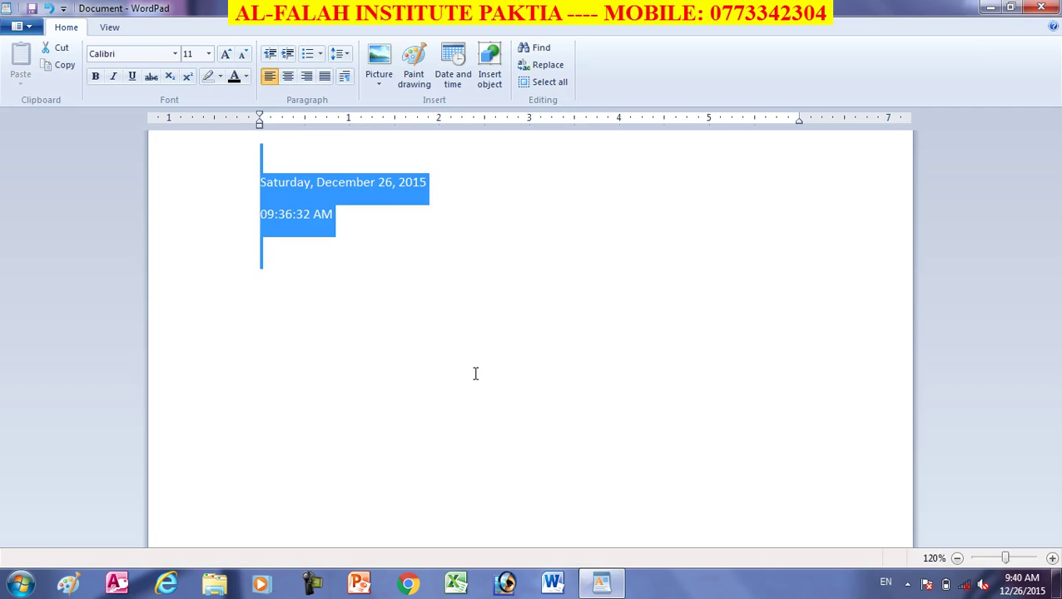
key("Delete")
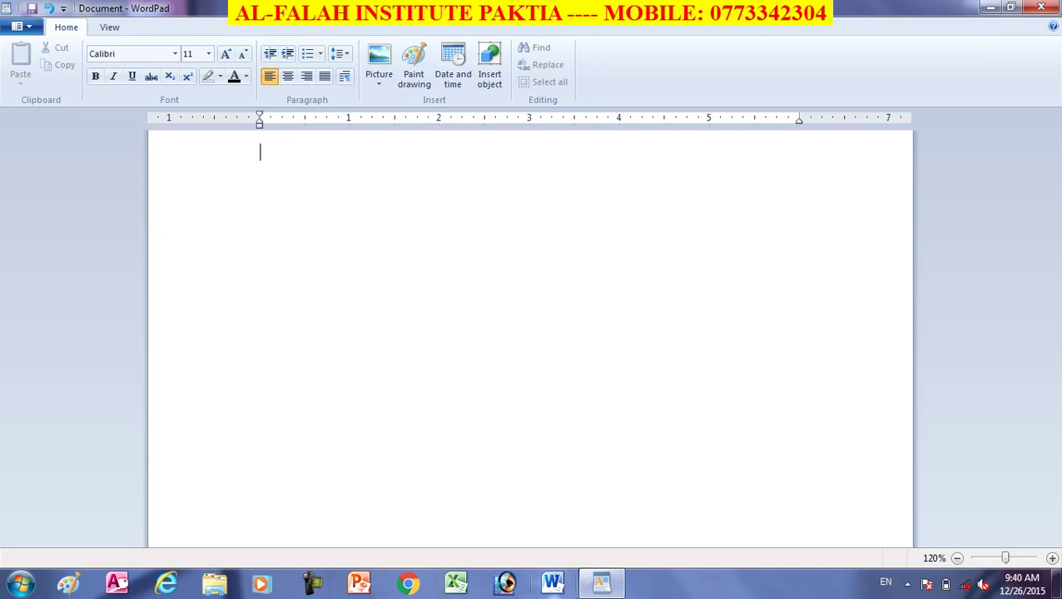
- Switch to Microsoft Word, generate sample paragraphs with =rand(), and copy all of the text
left_click(552, 582)
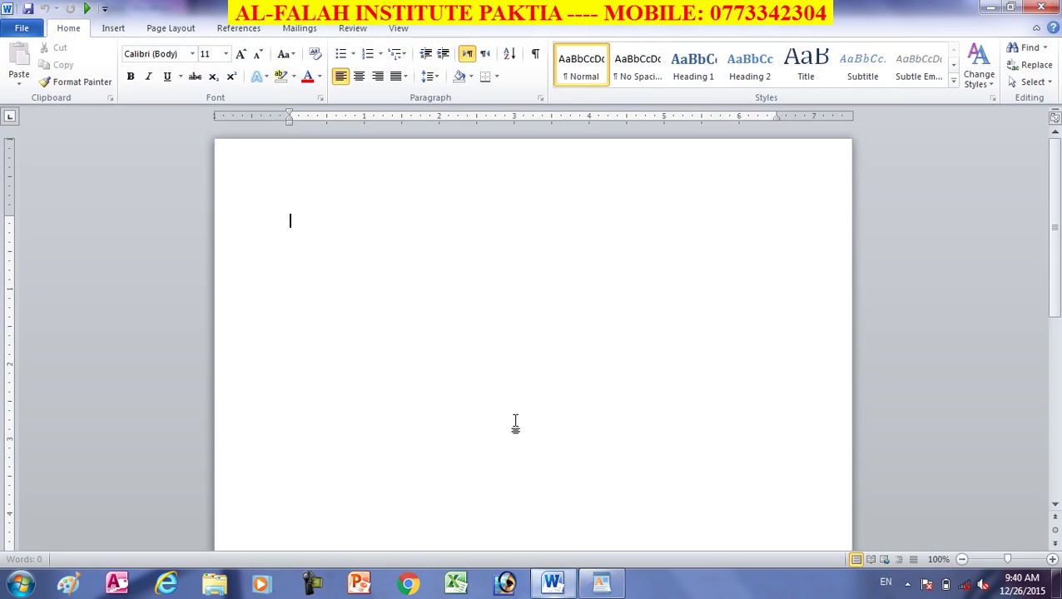
type("=rand")
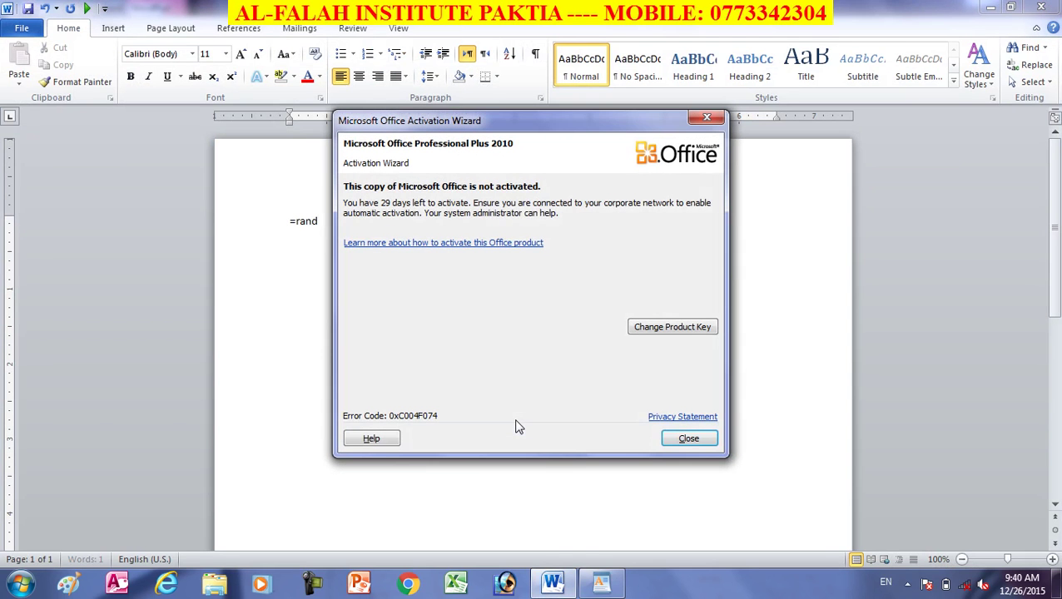
left_click(688, 439)
type("()")
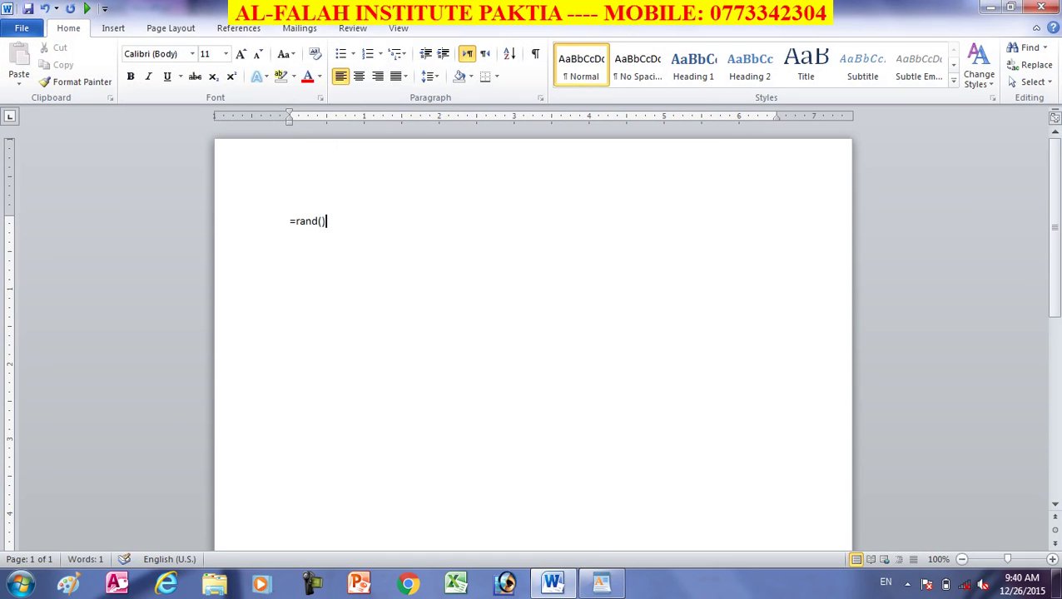
key("Return")
key("ctrl+a")
key("ctrl+c")
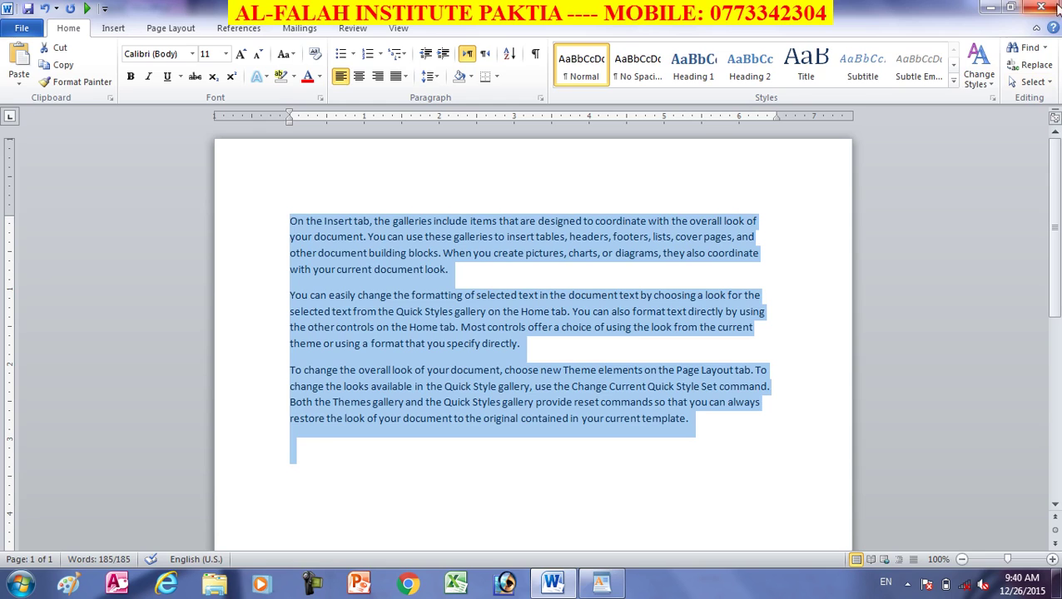
- Return to WordPad and paste the copied sample paragraphs into the empty document
left_click(991, 8)
left_click(411, 223)
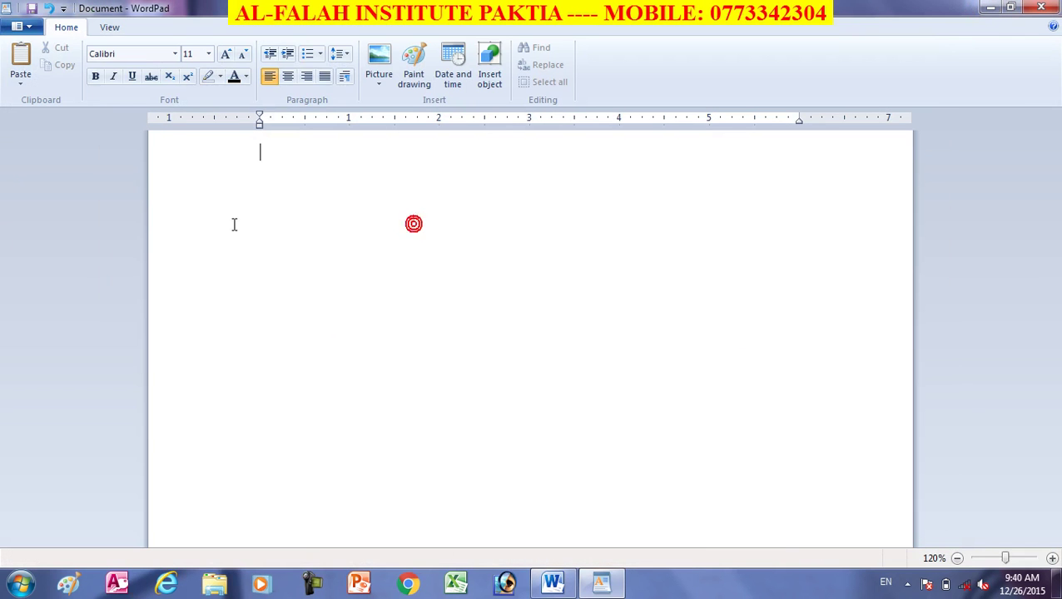
key("ctrl+v")
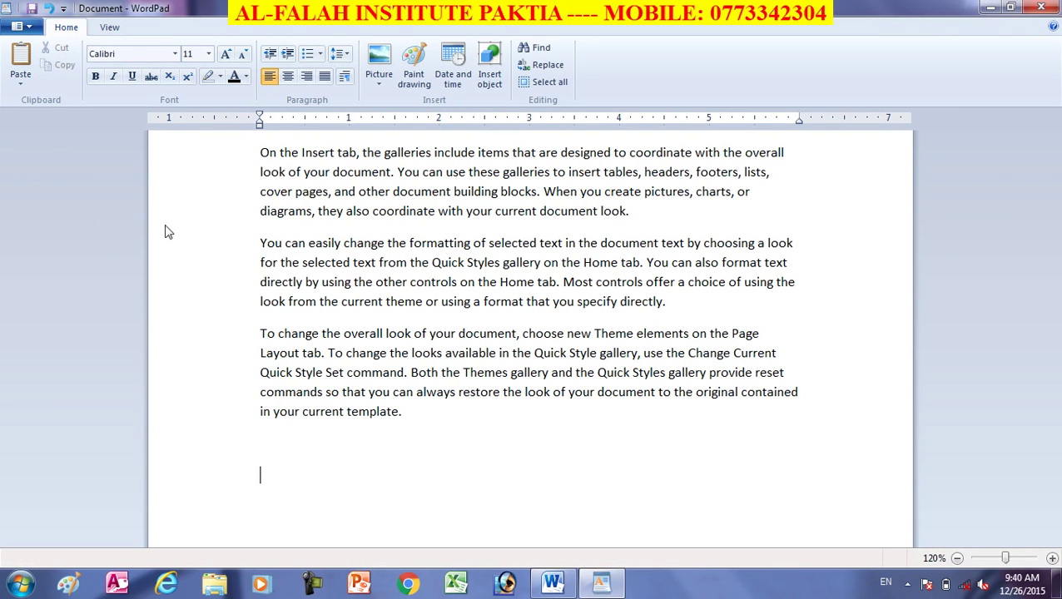
- Search the document for "You" with no match options and go through its first occurrences
left_click(489, 243)
left_click(541, 48)
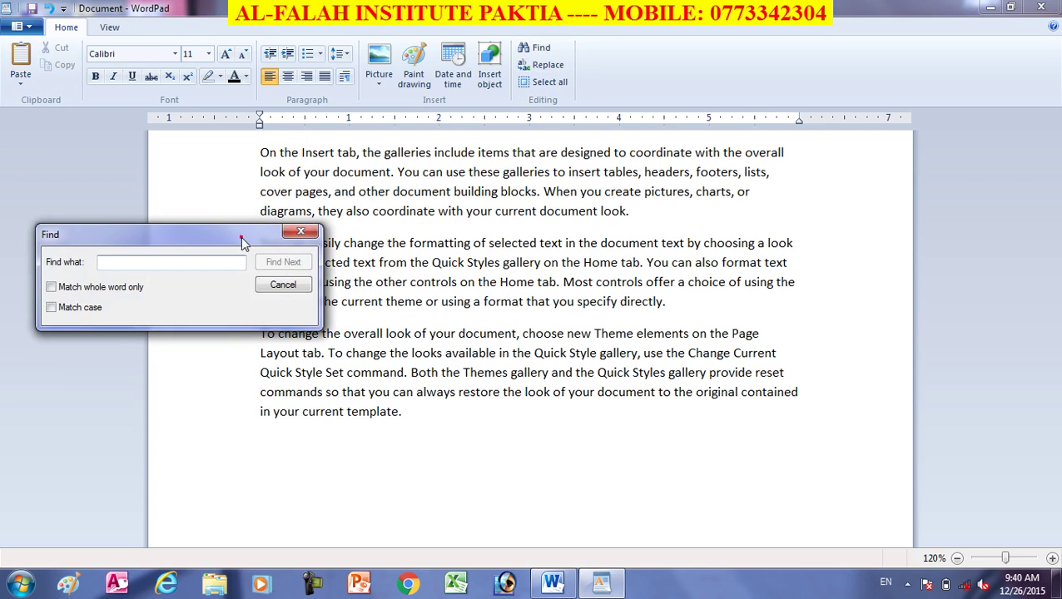
left_click_drag(241, 237, 873, 160)
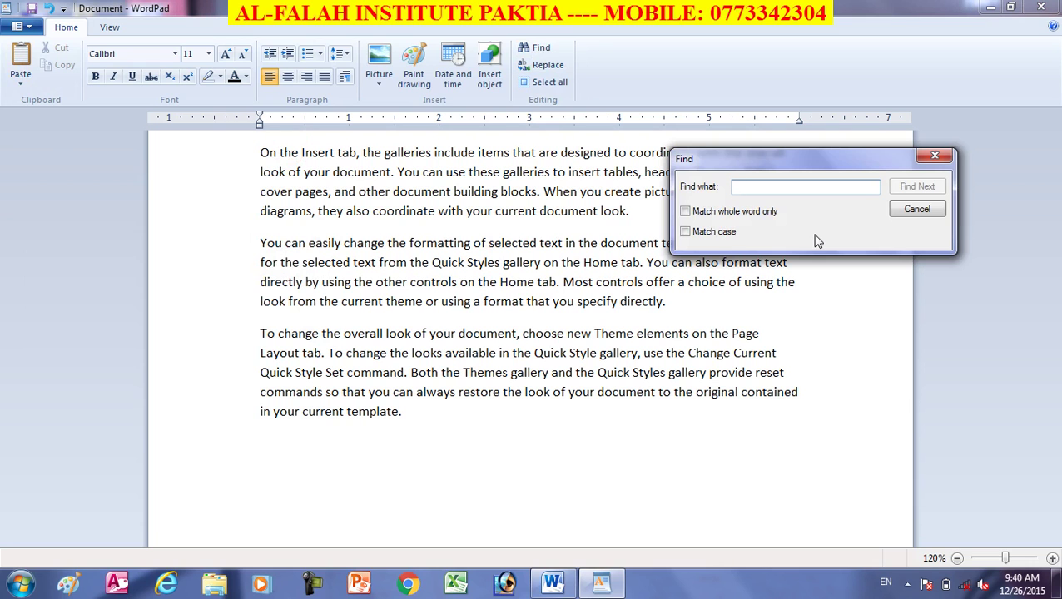
type("You")
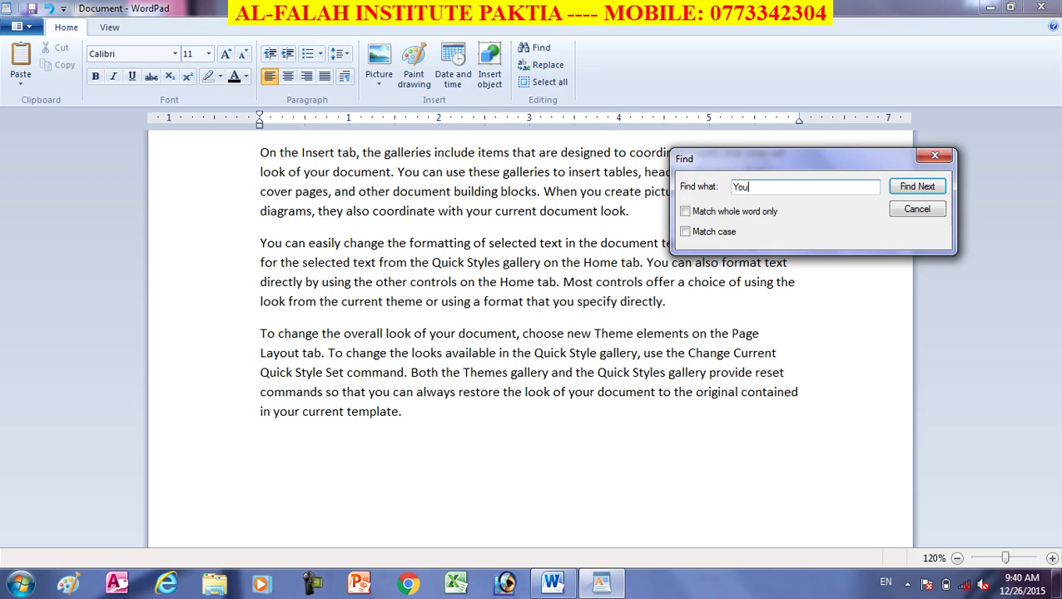
left_click(909, 188)
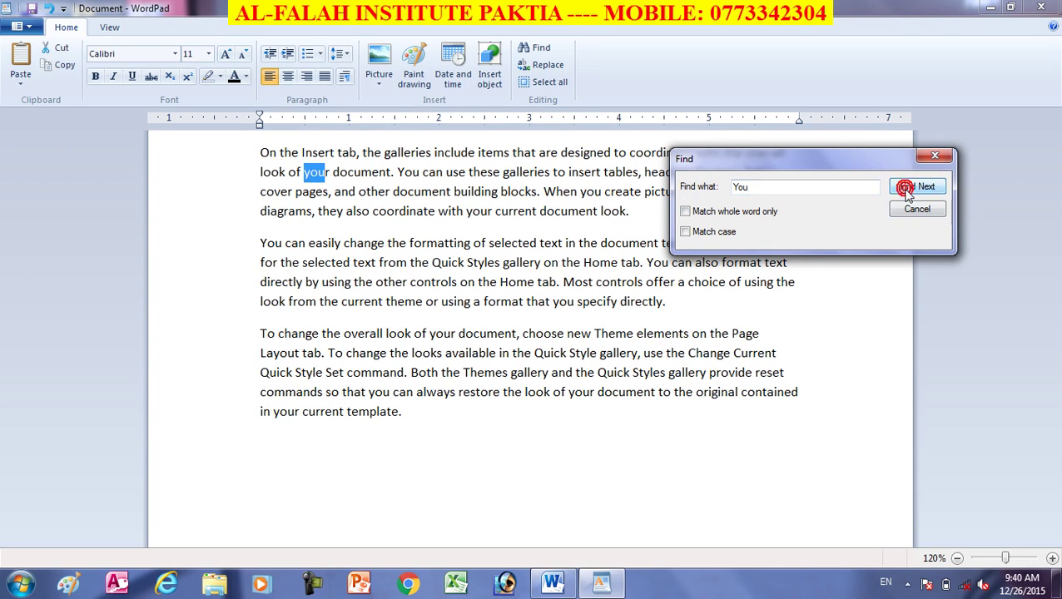
left_click(909, 189)
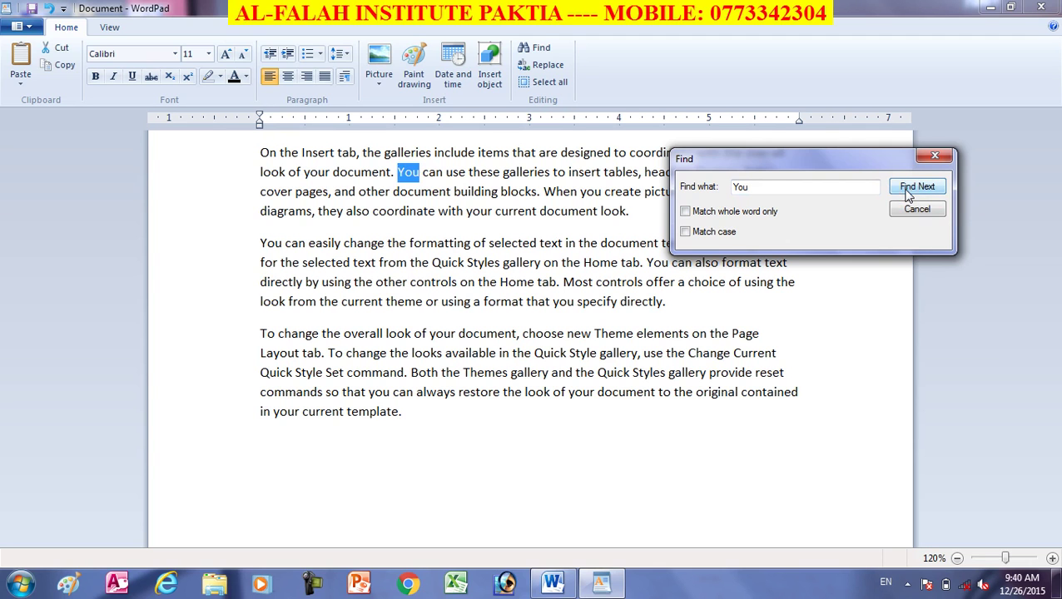
left_click(696, 239)
left_click(696, 239)
left_click(917, 186)
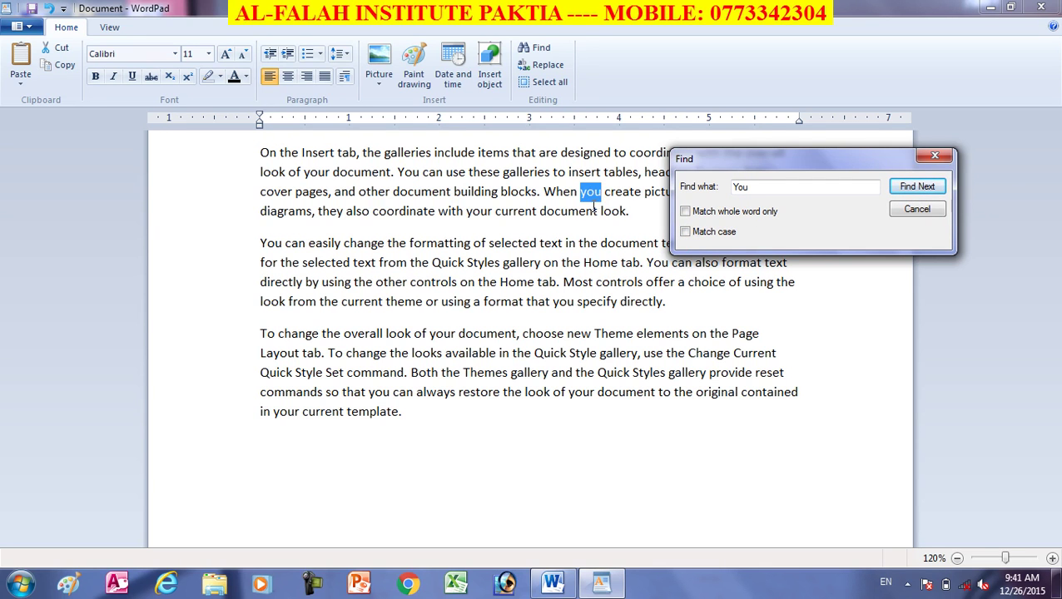
- Restrict the search for "You" to matching case and go to the next two occurrences
left_click(686, 232)
left_click(752, 184)
left_click(911, 183)
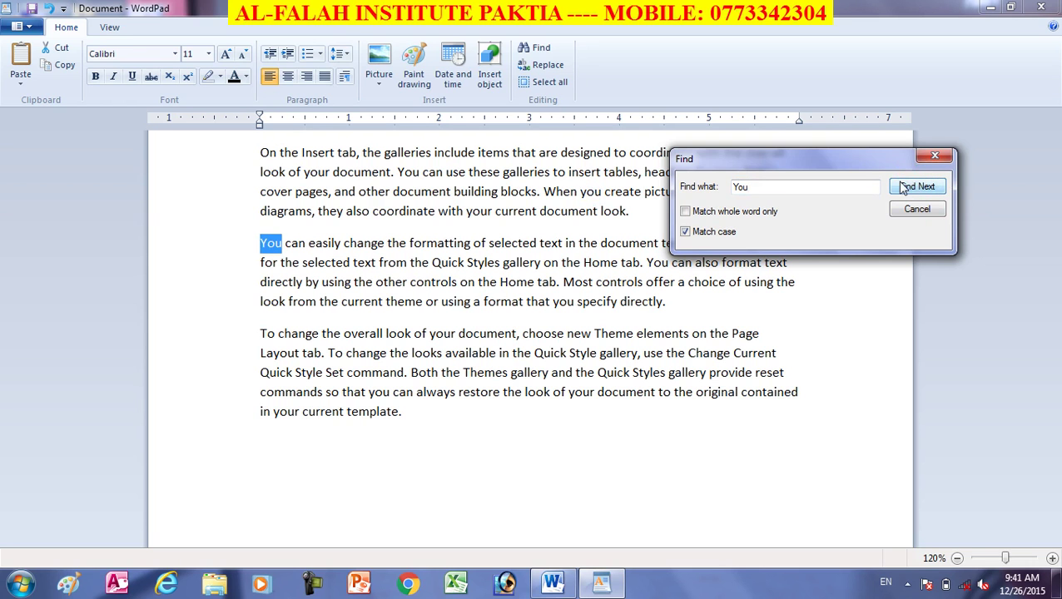
left_click(906, 189)
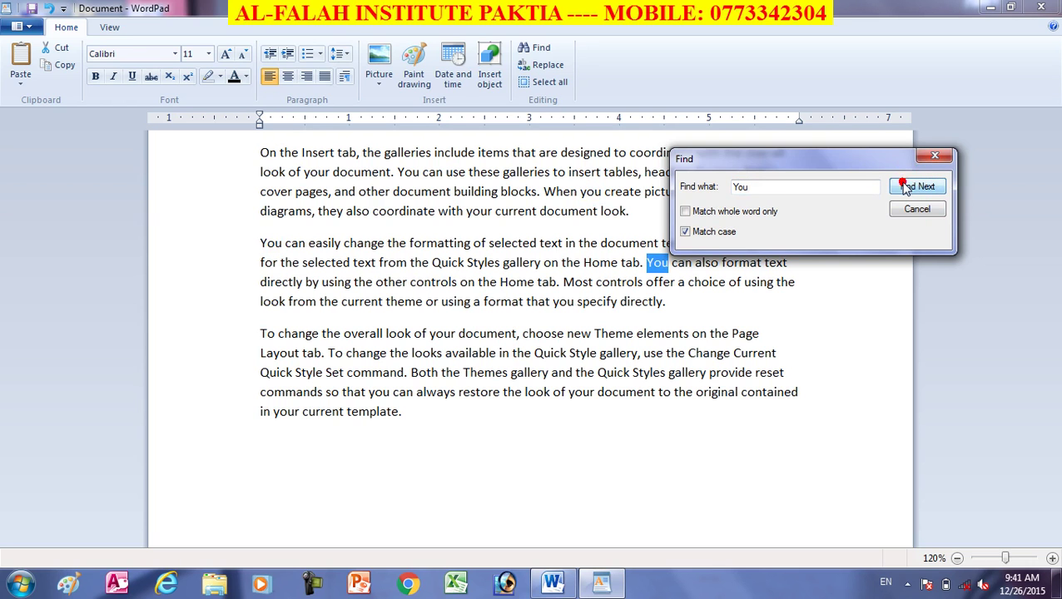
- Turn off case matching and search for "You" again from the start of the document
left_click(686, 231)
left_click(258, 153)
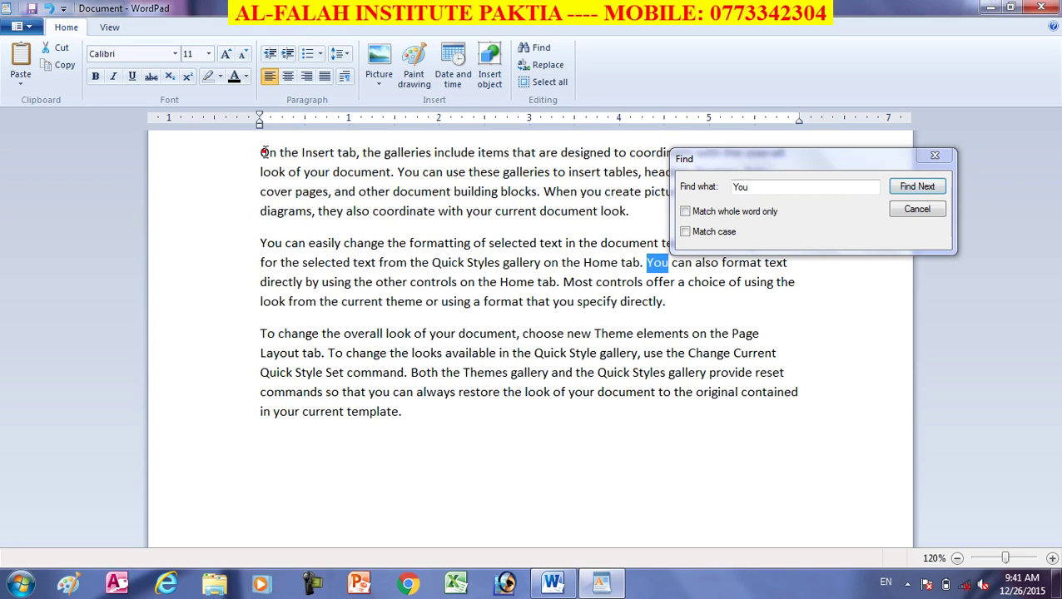
left_click(791, 174)
left_click(706, 212)
left_click(707, 213)
left_click(916, 188)
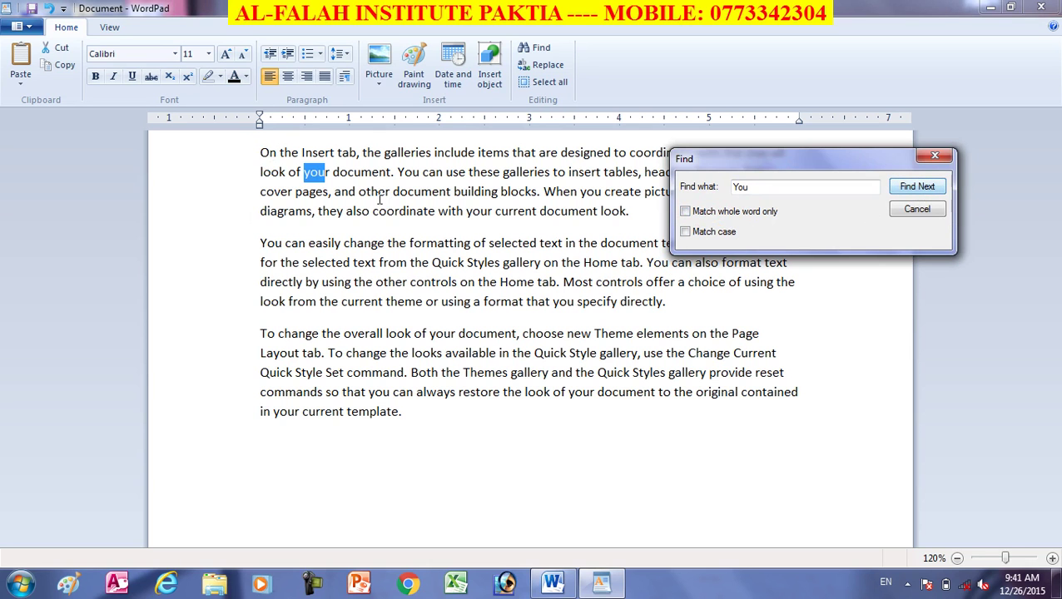
left_click(325, 185)
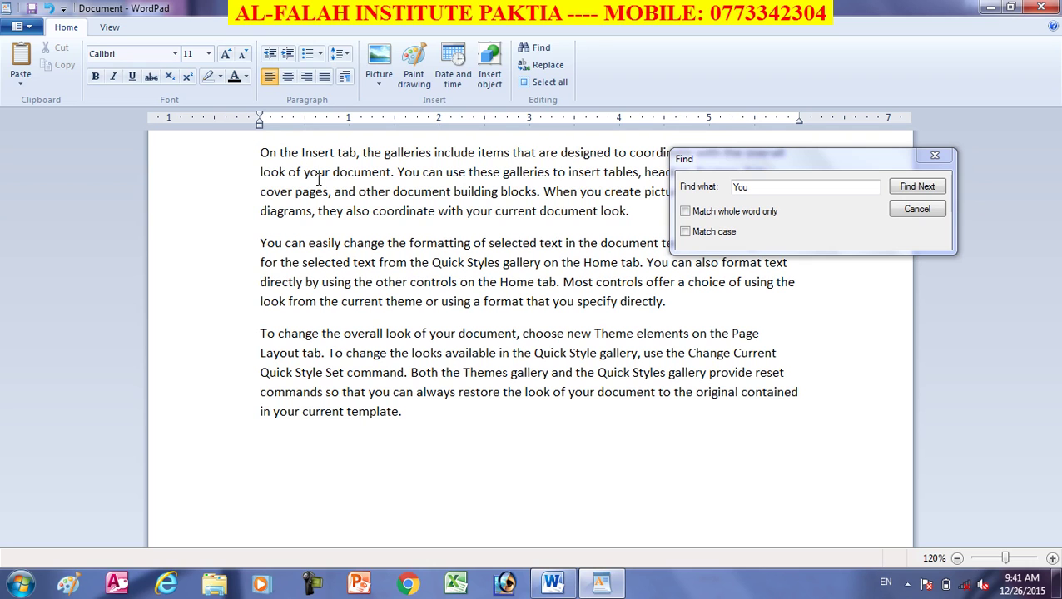
- Limit the search for "You" to whole words, go through the occurrences, and close the search
left_click(696, 211)
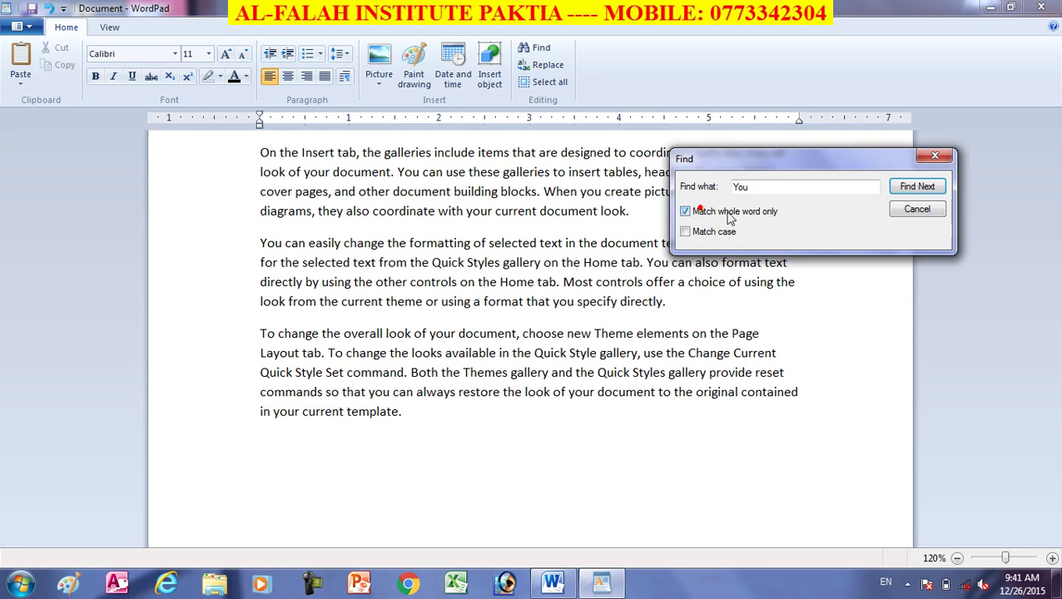
left_click(908, 191)
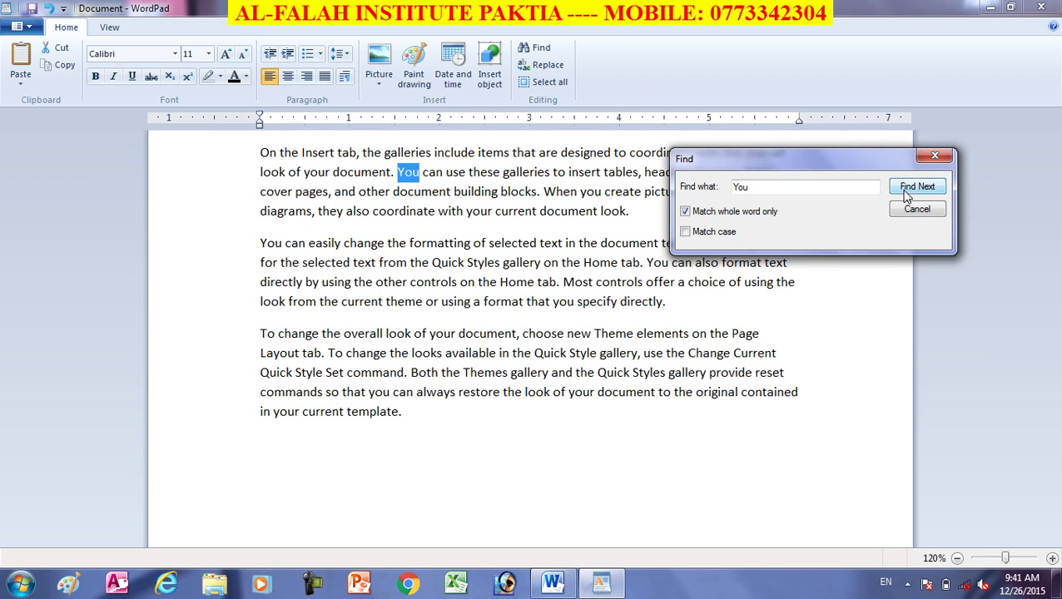
left_click(907, 191)
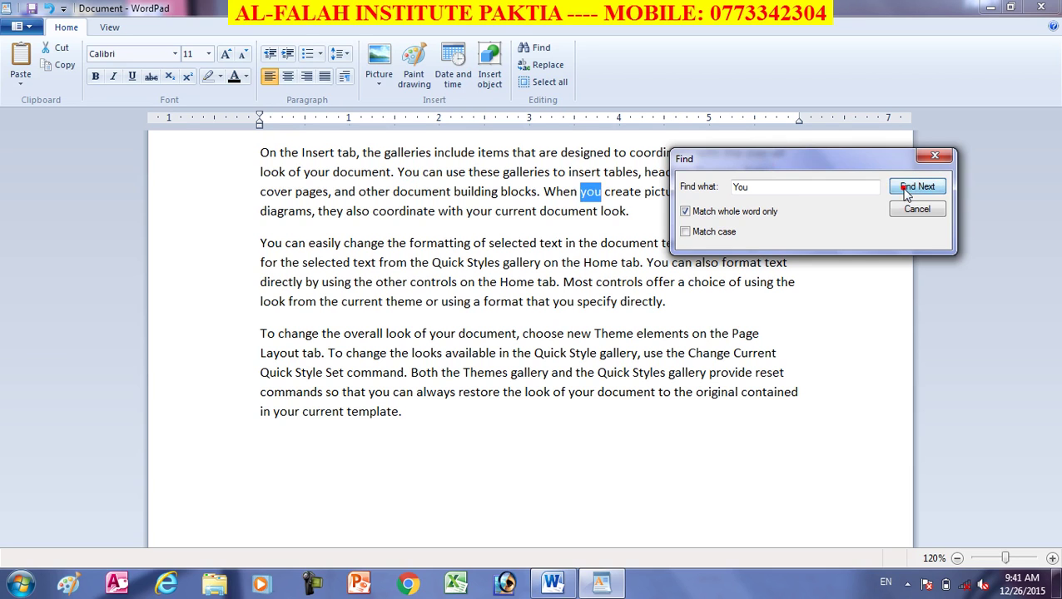
left_click(907, 190)
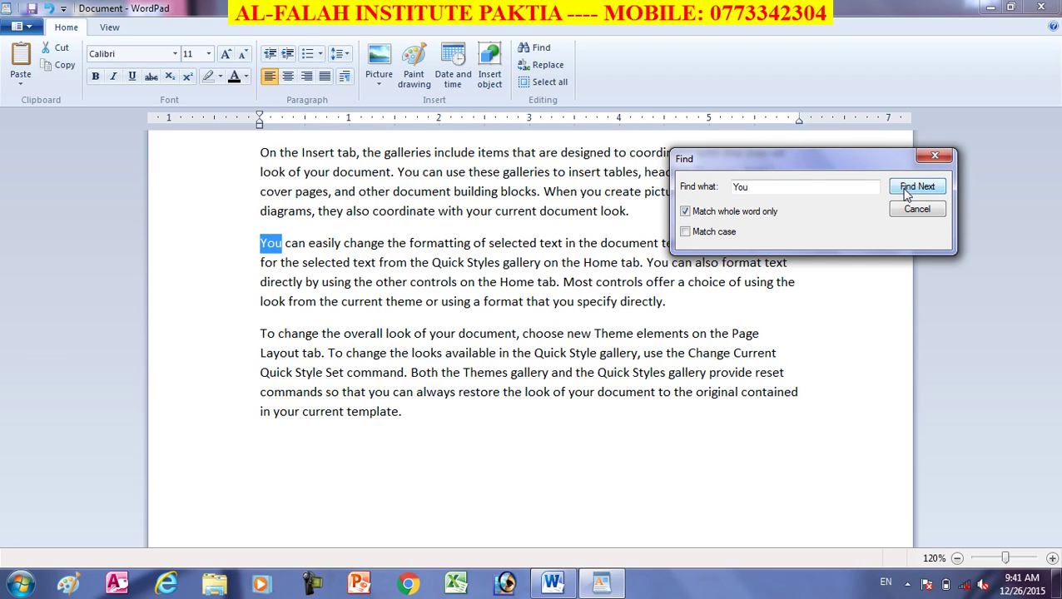
left_click(907, 190)
left_click(907, 190)
left_click(917, 209)
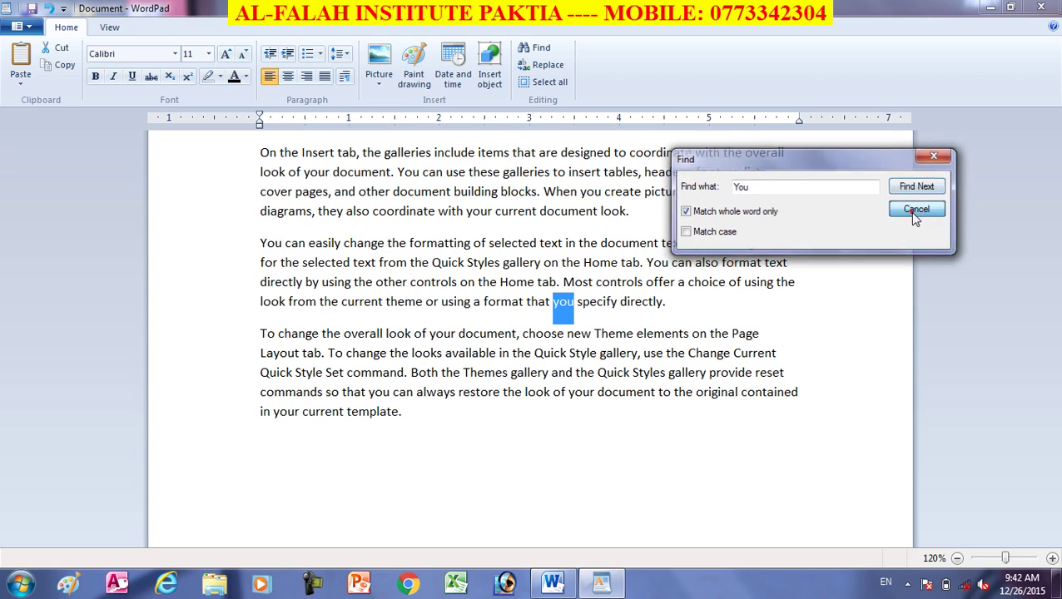
- Replace the selected whole word "you" with an elongated first name, replace all remaining occurrences the same way, and close the Replace dialog
left_click(535, 67)
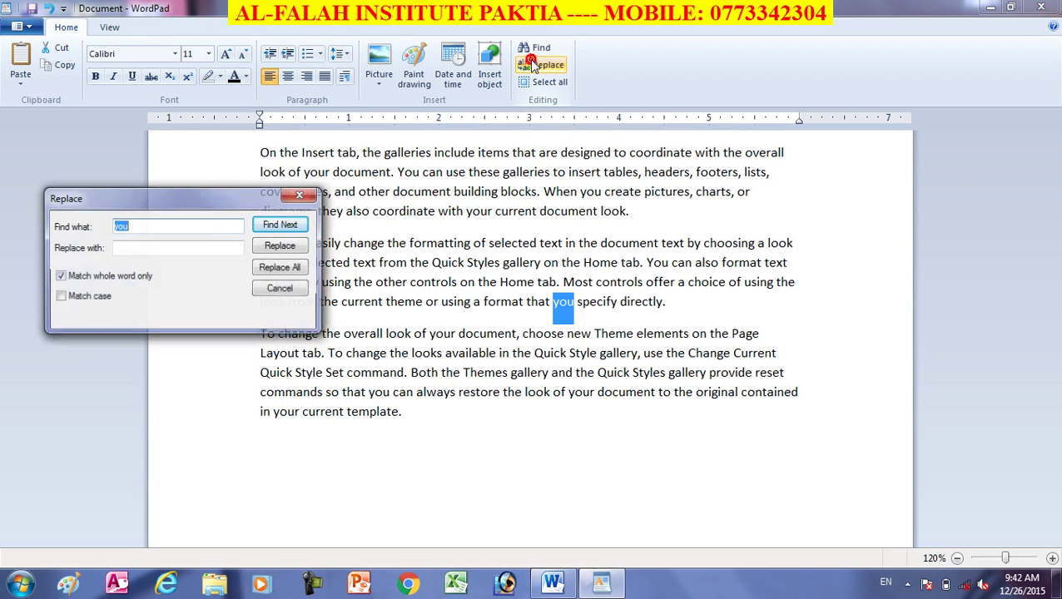
left_click_drag(212, 186, 802, 73)
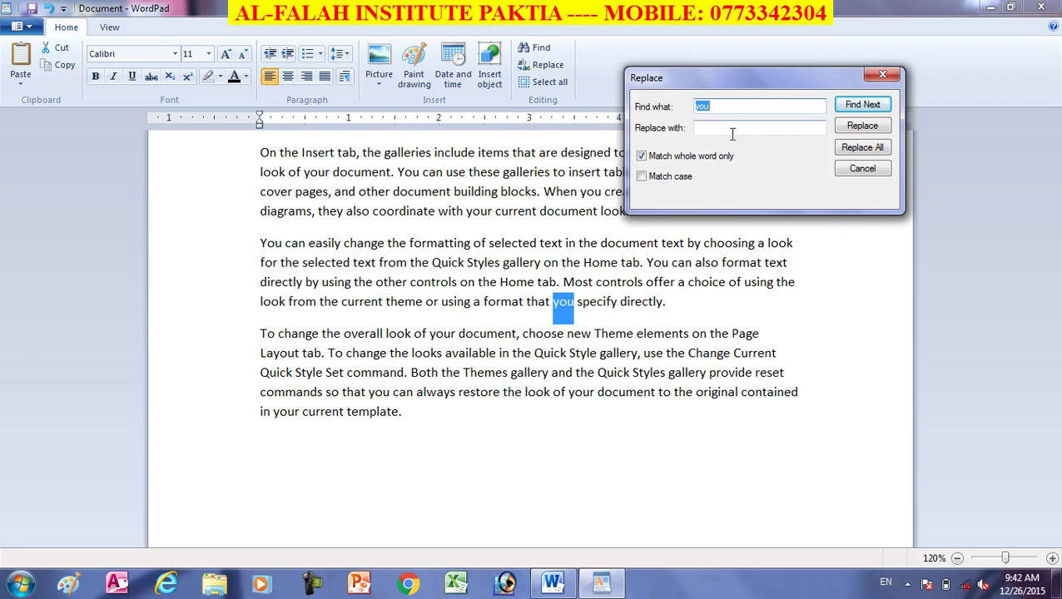
left_click(705, 127)
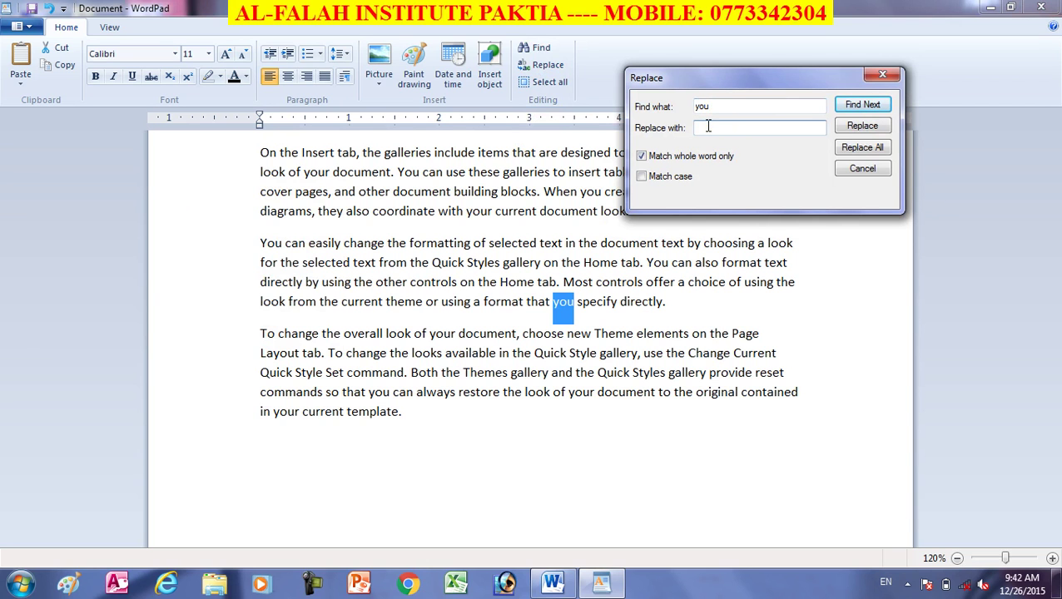
type("Mahmoooooooooood")
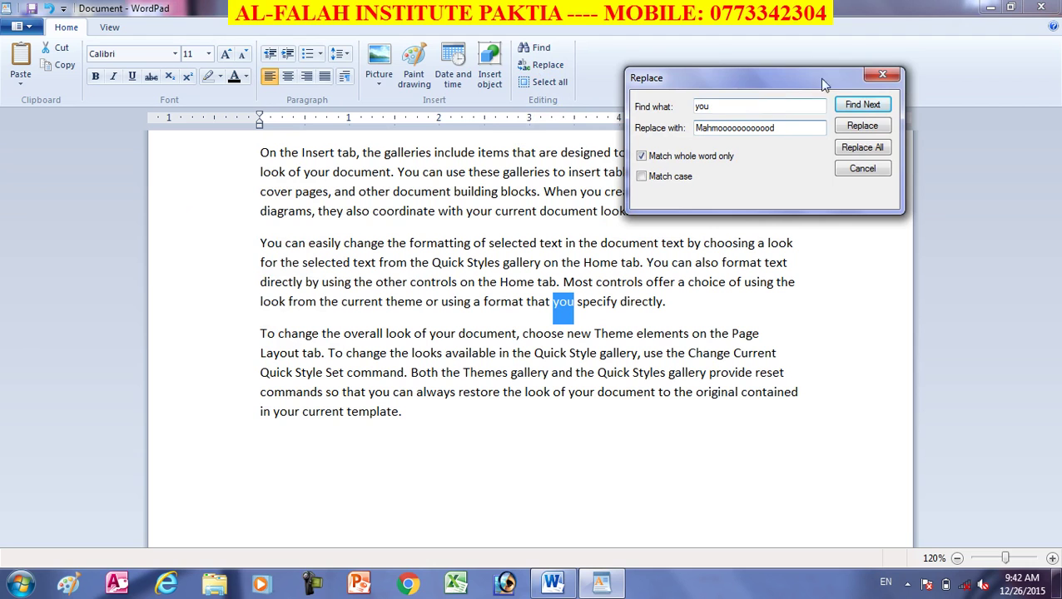
left_click(862, 126)
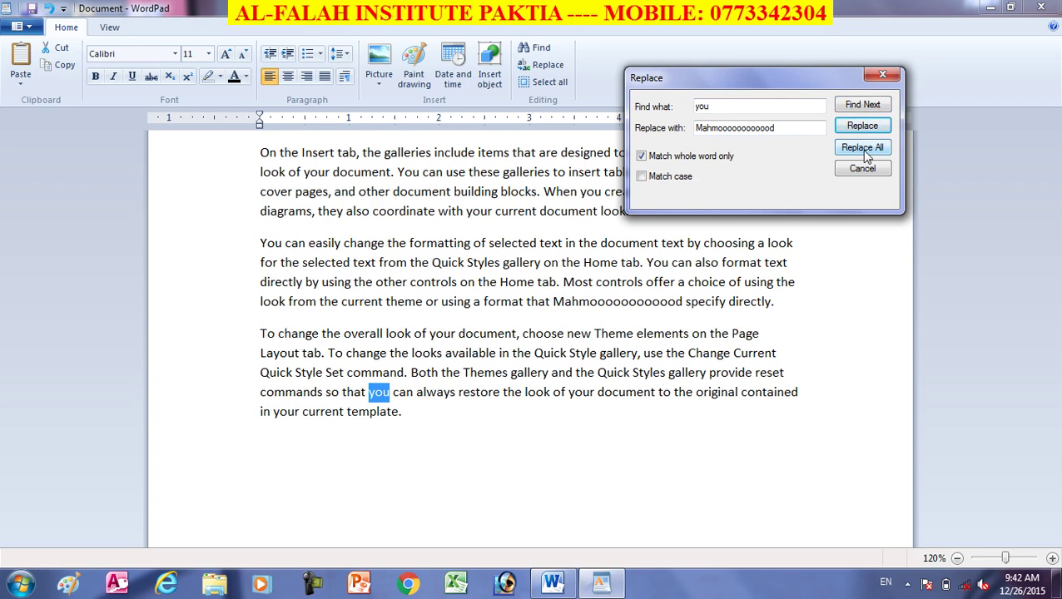
left_click(866, 150)
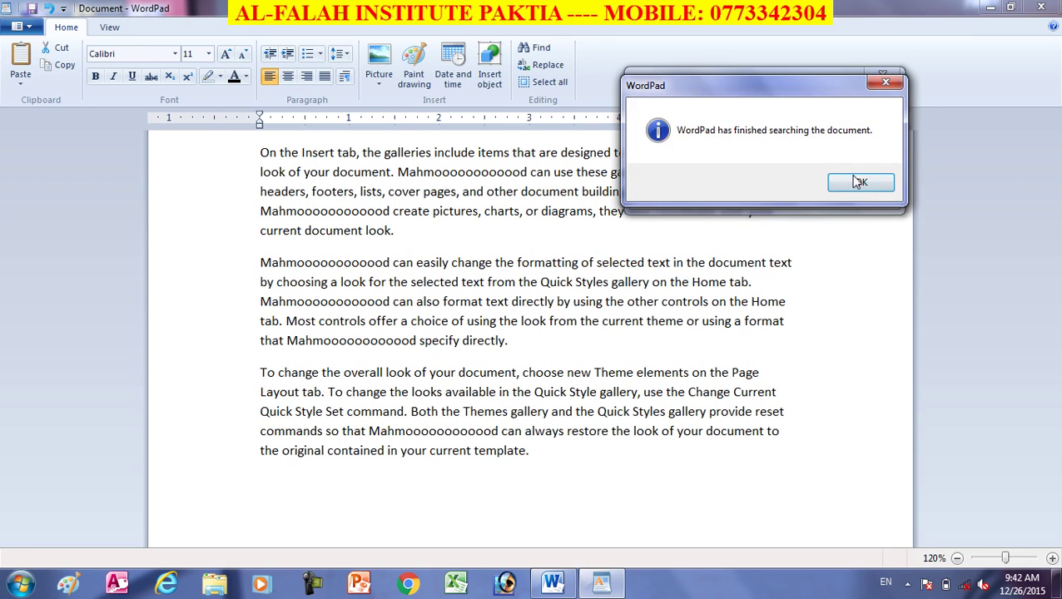
left_click(857, 182)
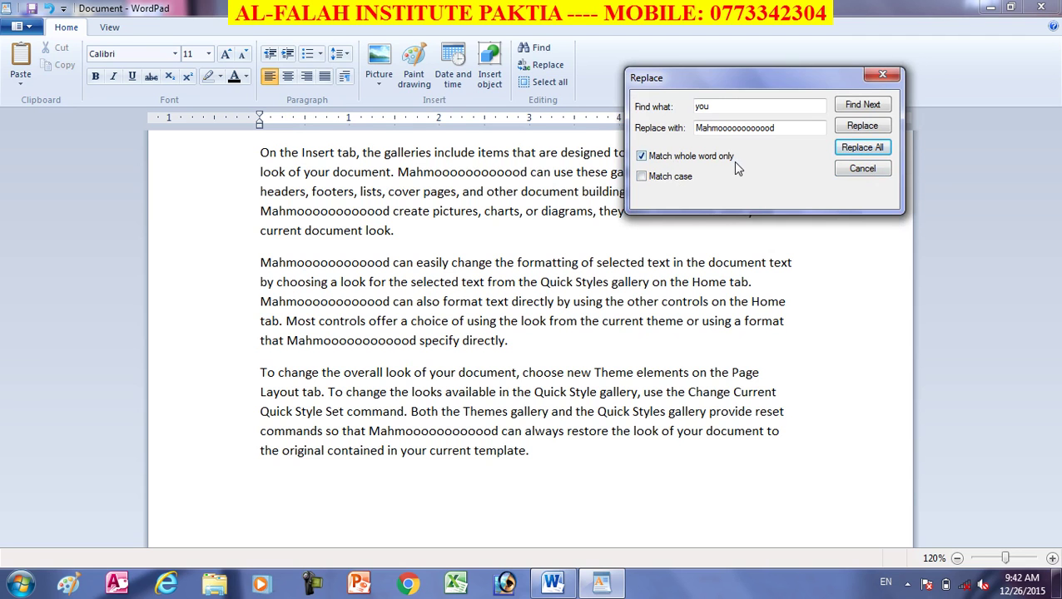
left_click(865, 169)
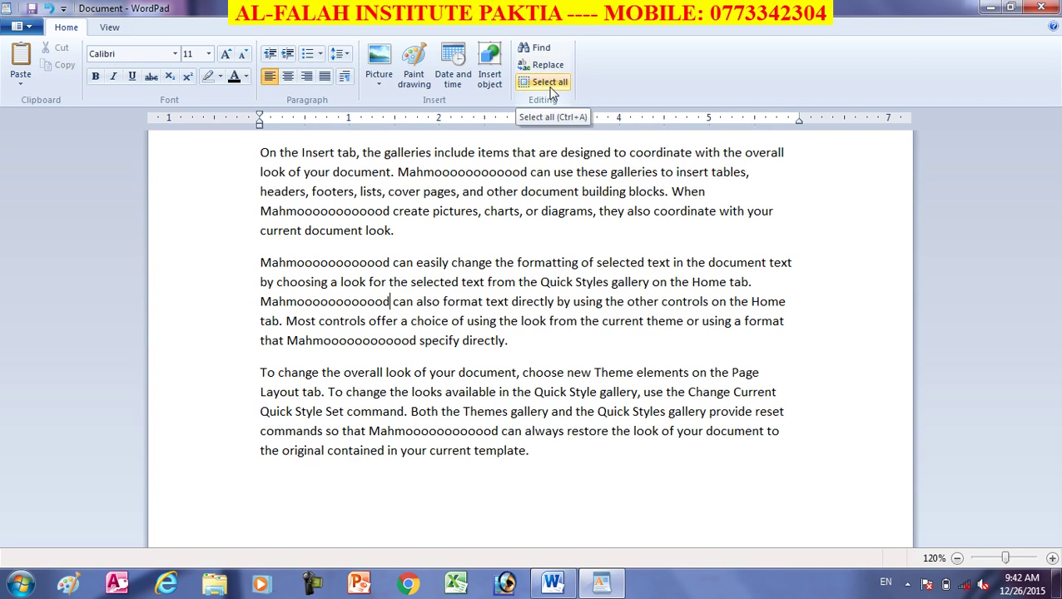
- Select all of the document's text twice, clearing the selection each time
left_click(554, 83)
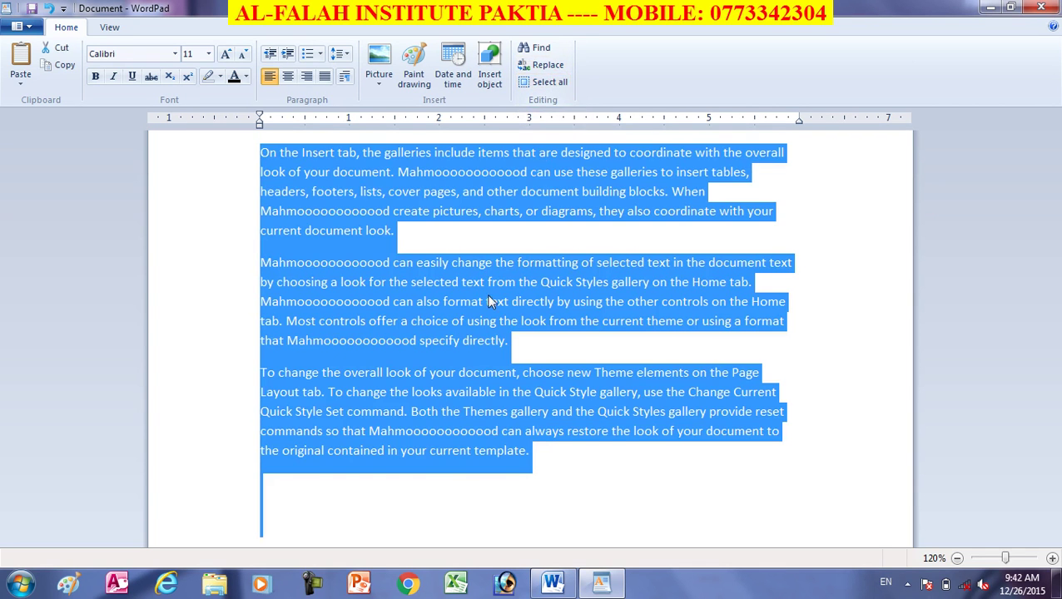
left_click(472, 261)
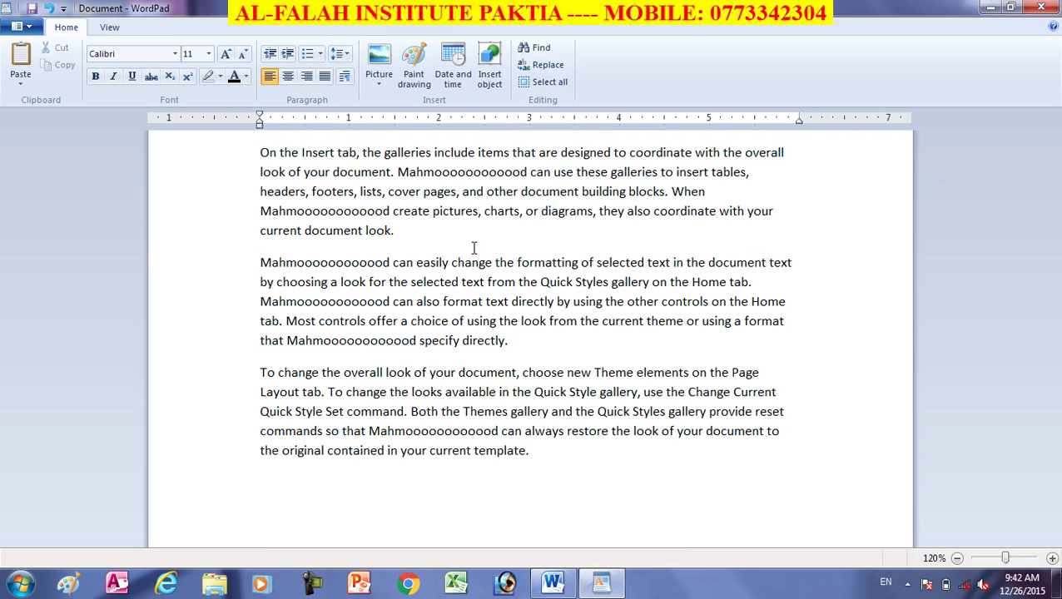
key("ctrl+a")
left_click(465, 231)
- Zoom far into the document, zoom back out, and reset the zoom to 100%
left_click(109, 27)
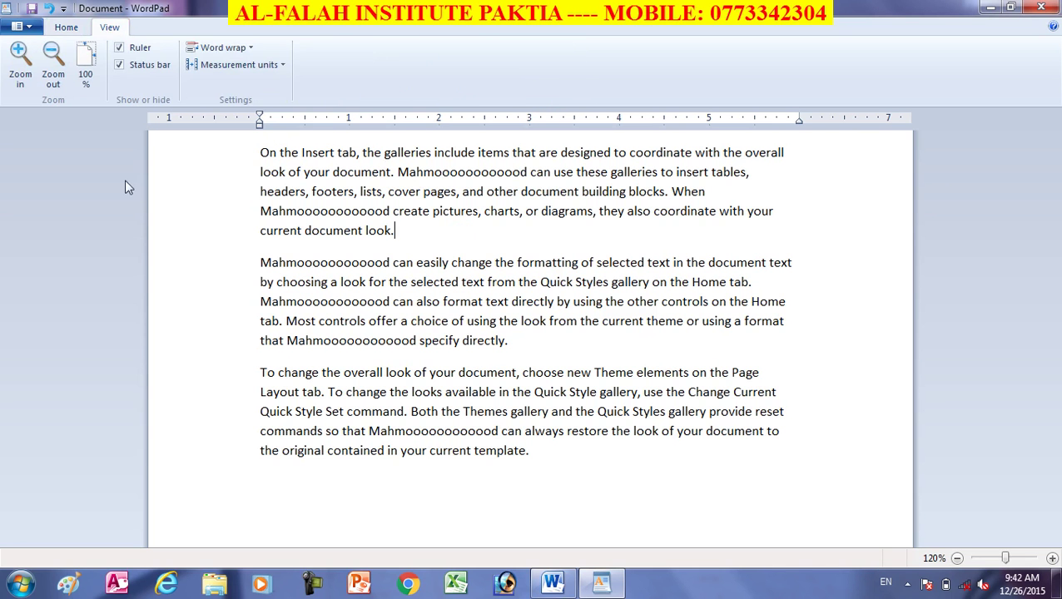
left_click(14, 74)
left_click(15, 75)
left_click(15, 75)
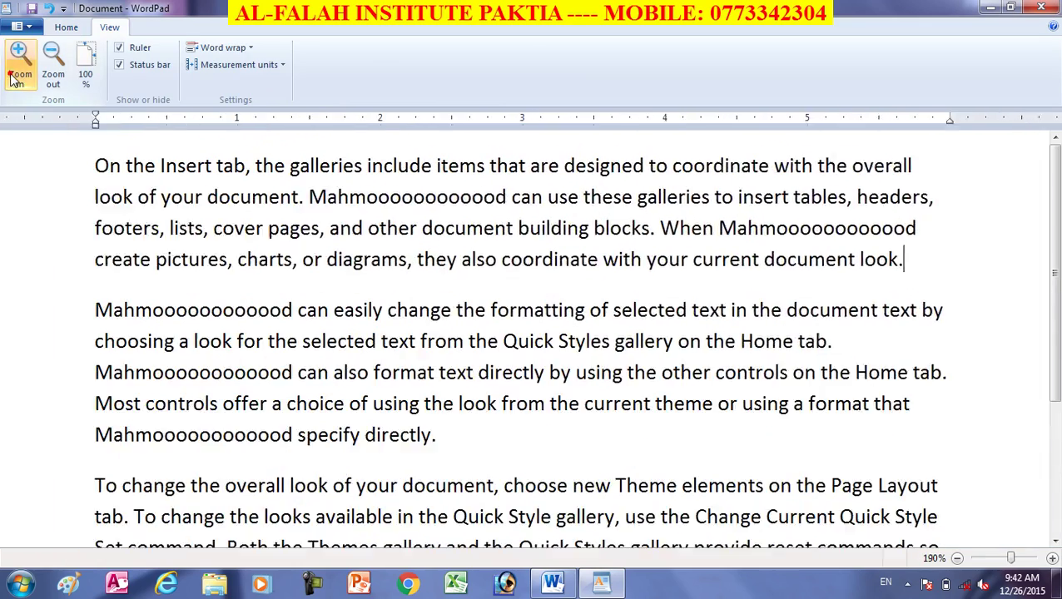
left_click(15, 77)
left_click(15, 76)
left_click(16, 79)
left_click(53, 73)
left_click(52, 73)
left_click(51, 71)
left_click(52, 72)
left_click(87, 71)
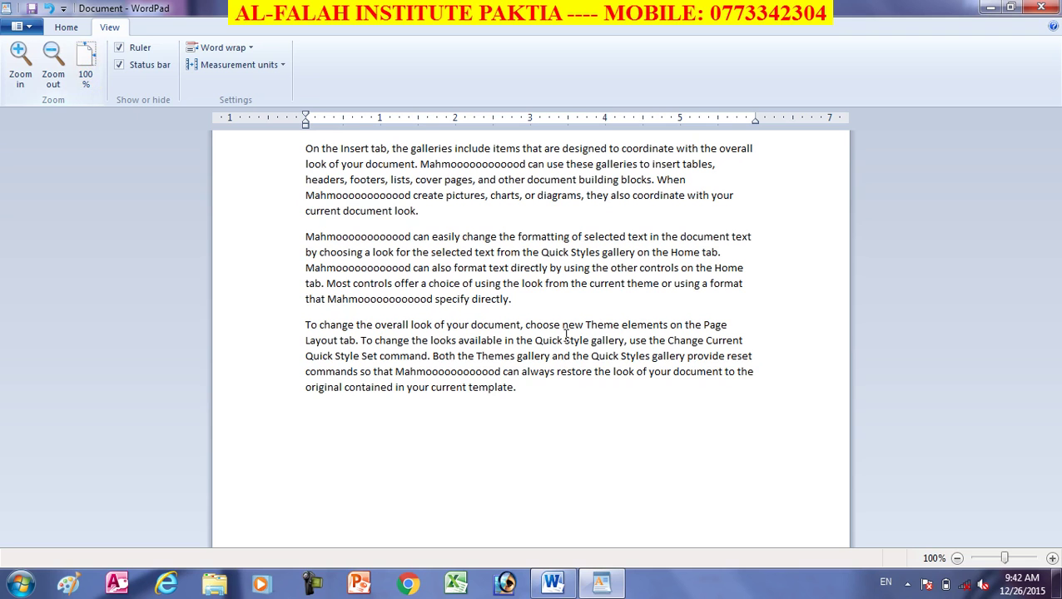
- Step the zoom up and back down to 130%, reduce it to 71%, and enlarge it to 132%
left_click(1052, 558)
left_click(1052, 558)
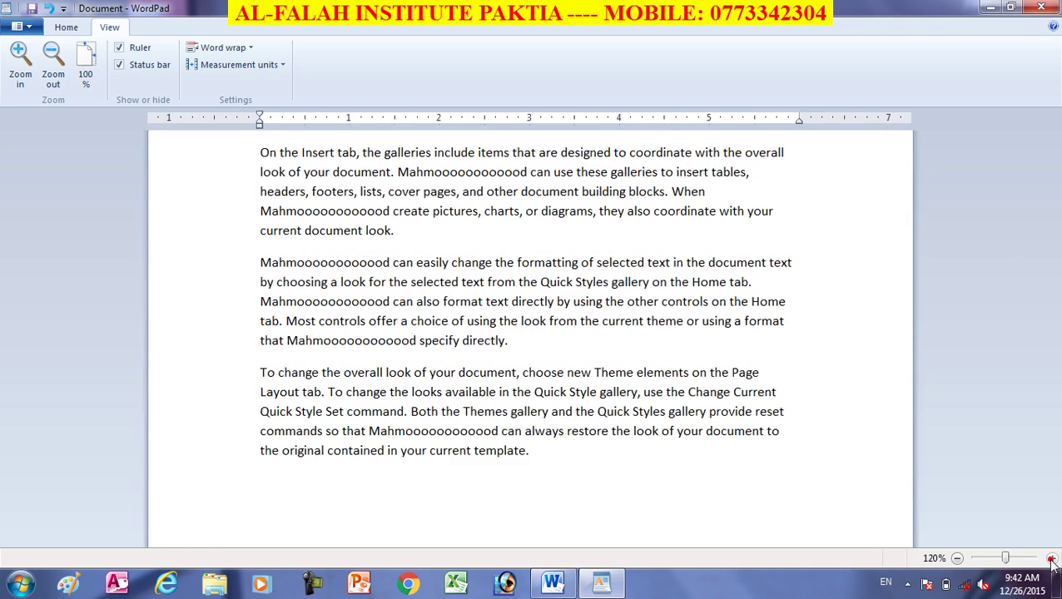
left_click(1052, 559)
left_click(1052, 558)
left_click(1052, 559)
left_click(958, 558)
left_click(958, 559)
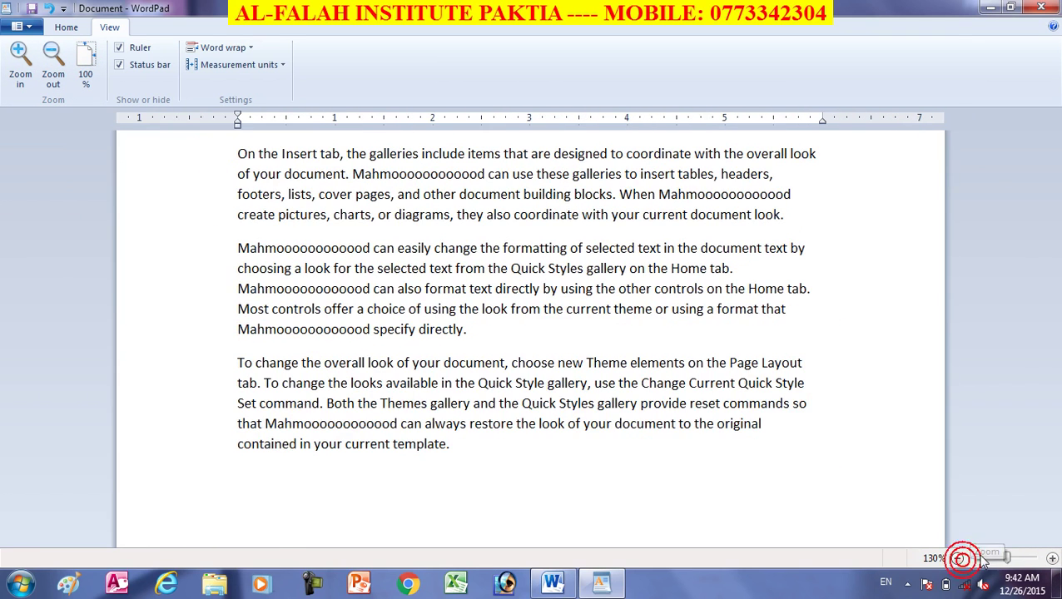
left_click(972, 559)
left_click(990, 558)
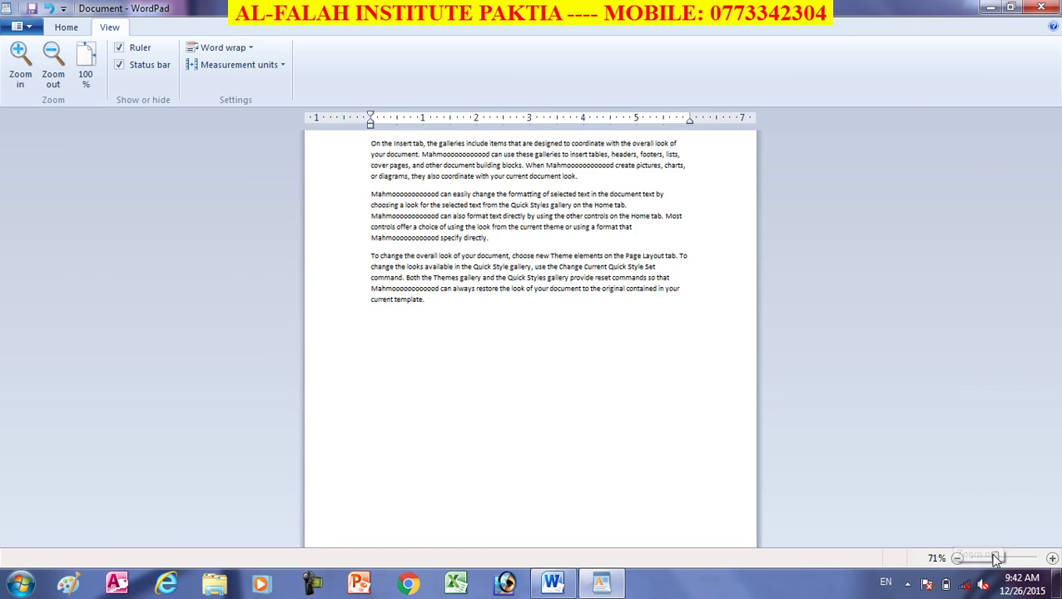
left_click(1007, 557)
- Zoom in and out around the end of the text, and enlarge the view of the first paragraphs to 182%
left_click(411, 248)
left_click(426, 449)
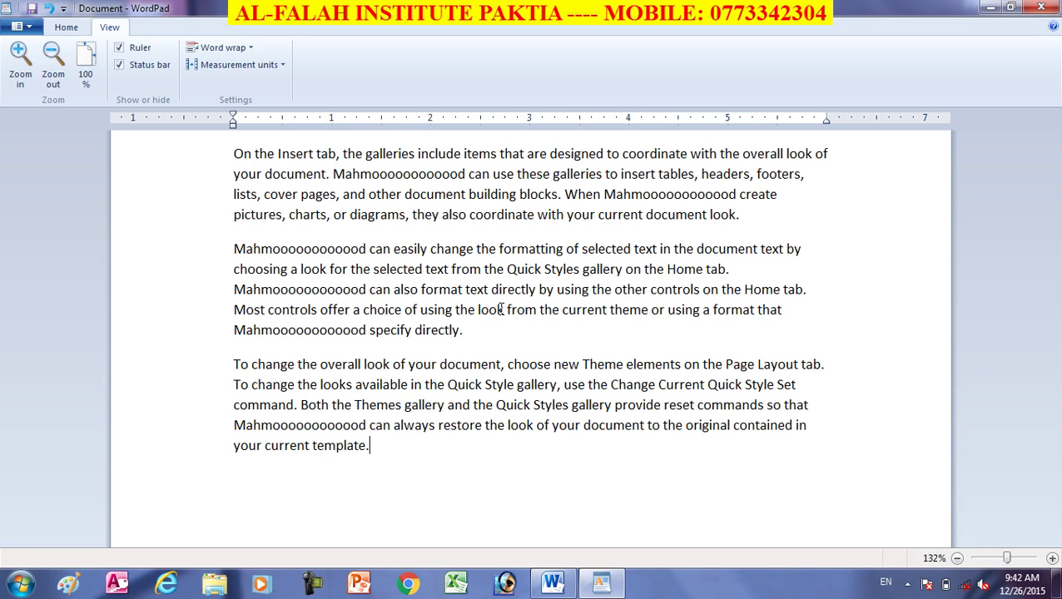
scroll(503, 309, "up", 10, "ctrl")
scroll(470, 372, "down", 8, "ctrl")
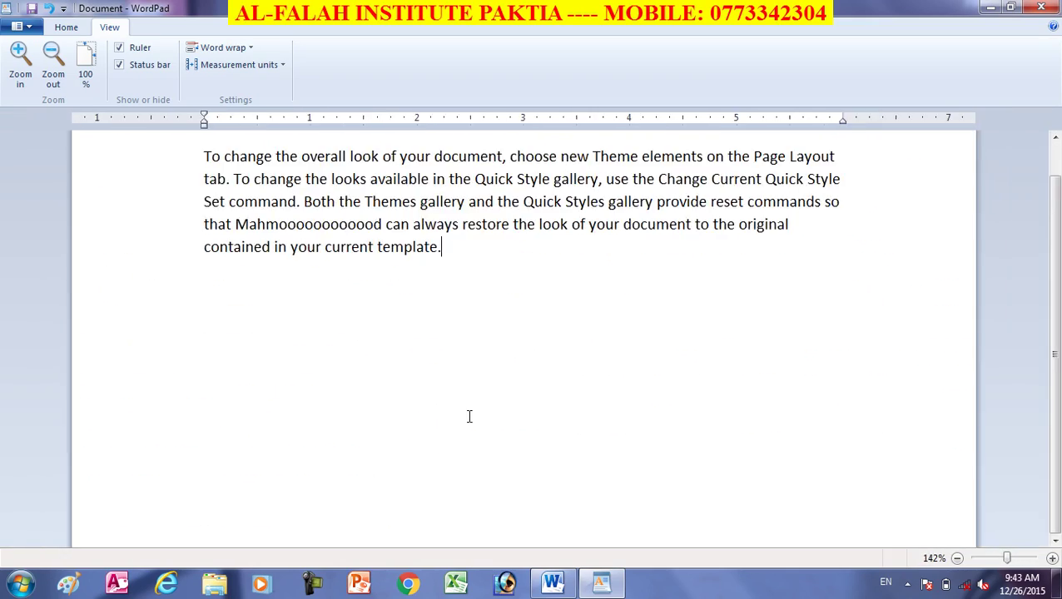
left_click(469, 419)
scroll(469, 420, "up", 2, "ctrl")
scroll(468, 421, "up", 2)
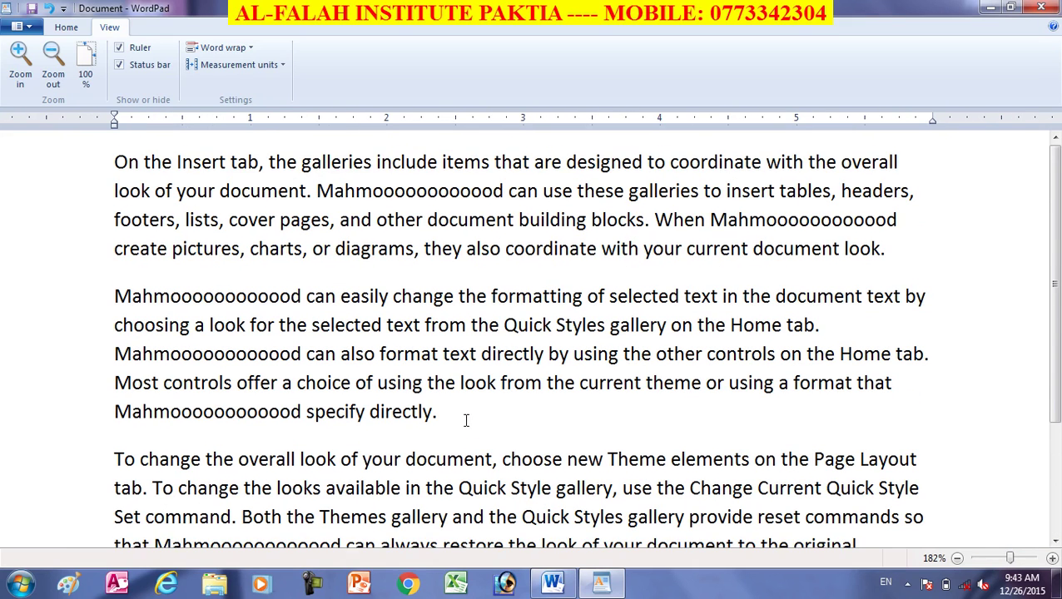
- Hide the ruler and show it again, and do the same with the status bar
left_click(119, 48)
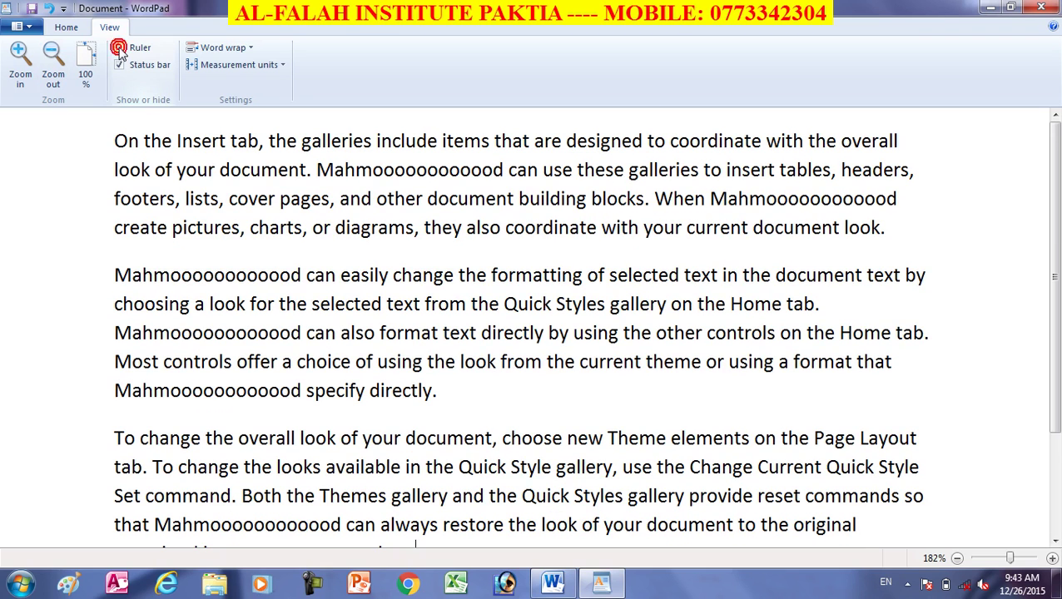
left_click(119, 49)
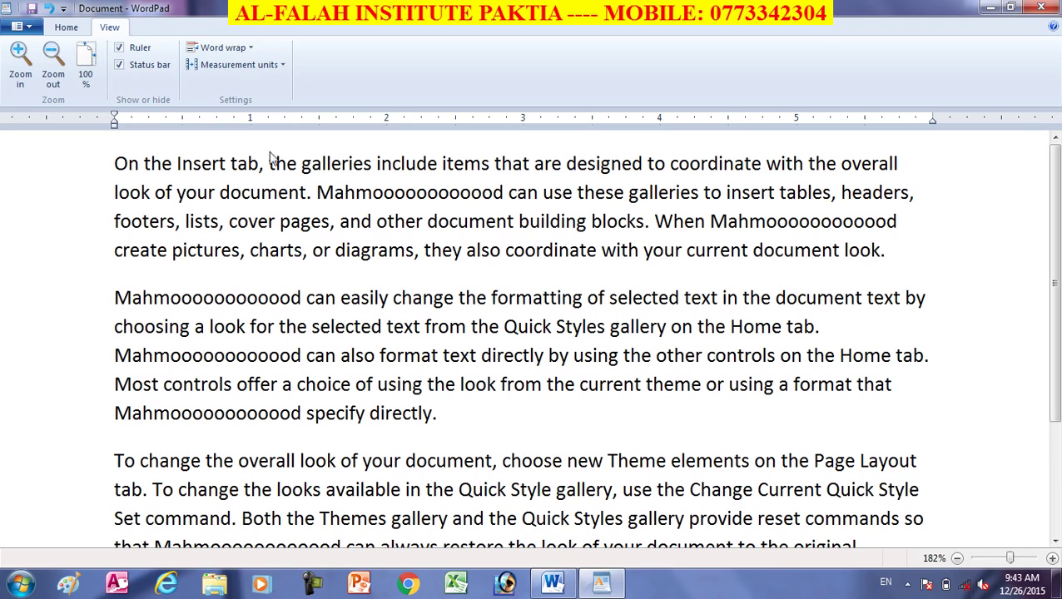
left_click(121, 65)
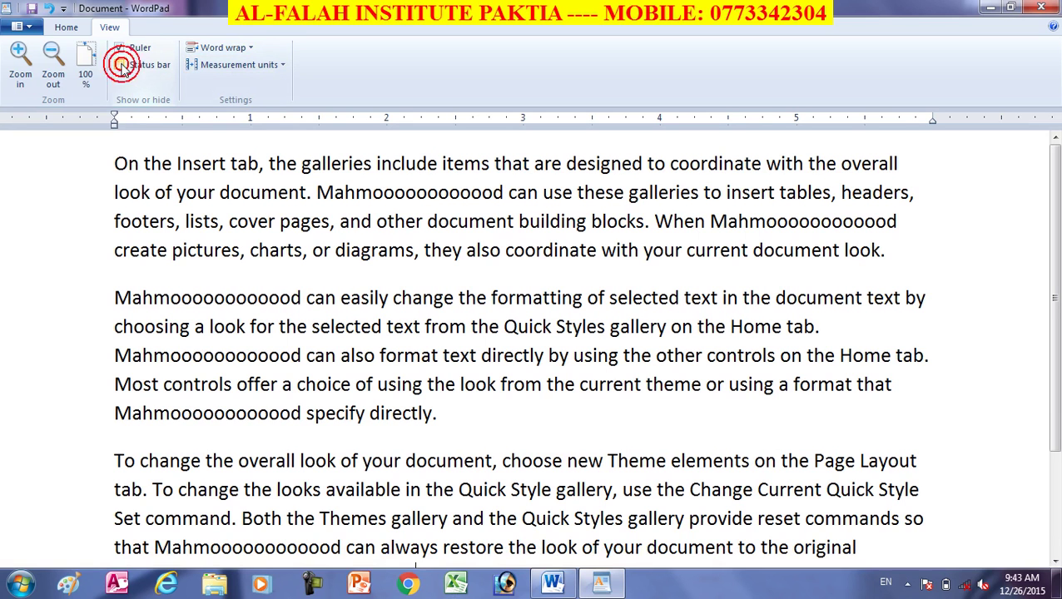
left_click(121, 66)
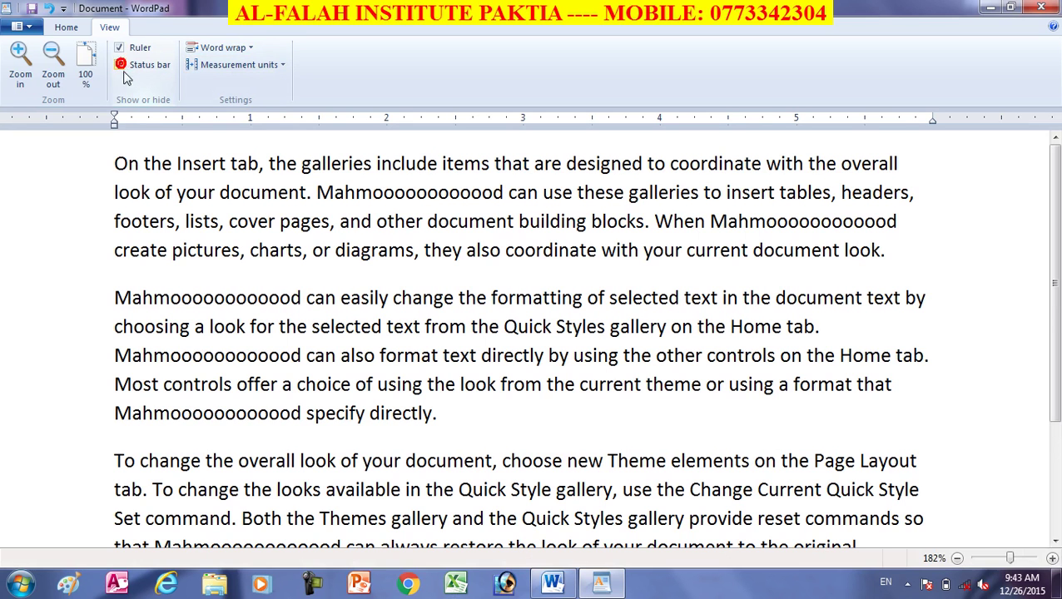
- Set word wrap to No wrap, switch it to Wrap to window, and return it to Wrap to ruler
left_click(248, 49)
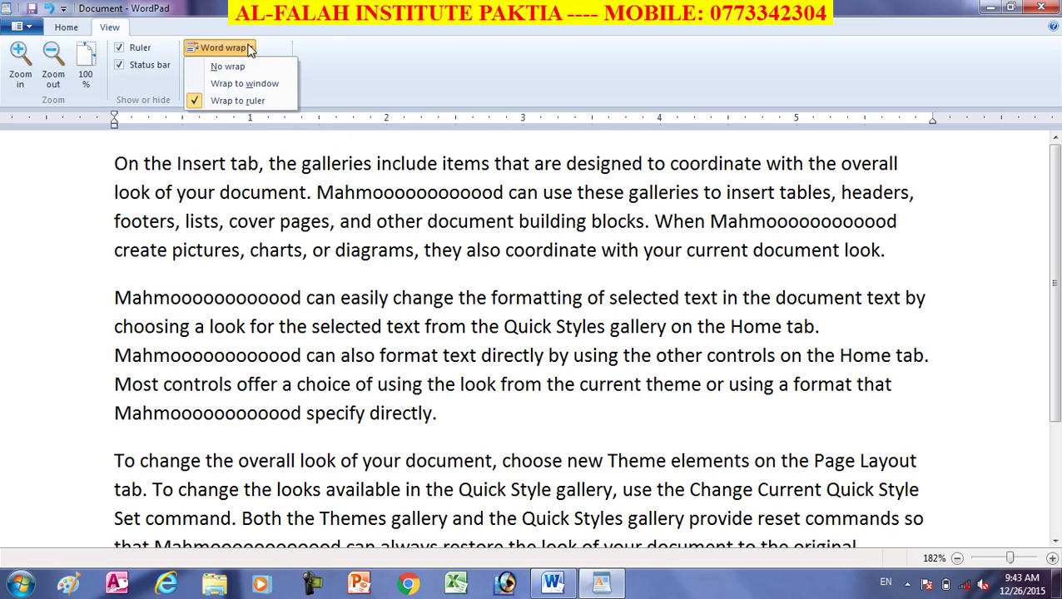
left_click(237, 66)
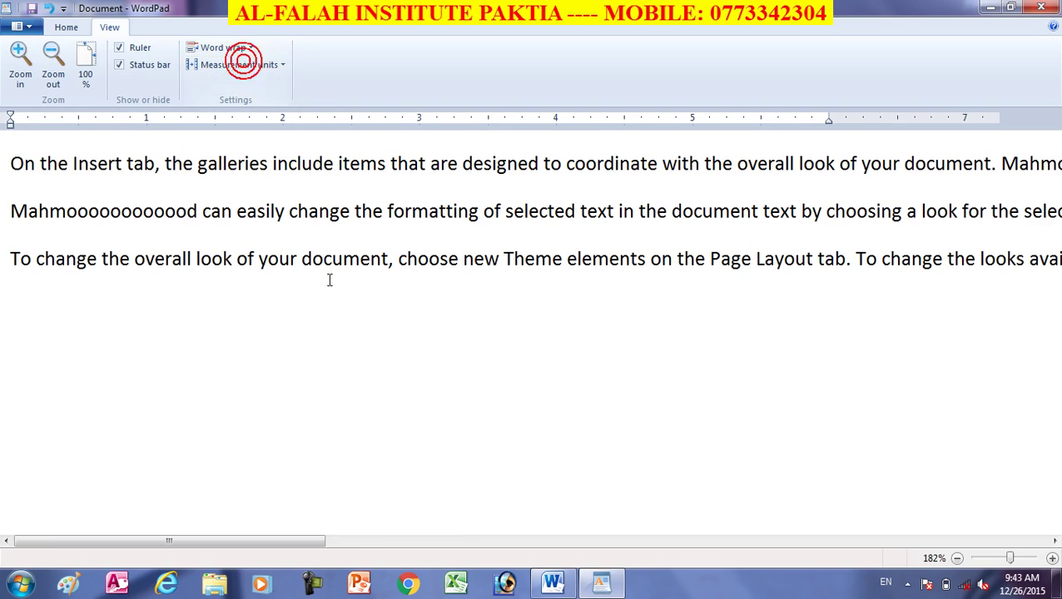
left_click_drag(308, 543, 193, 423)
left_click(238, 48)
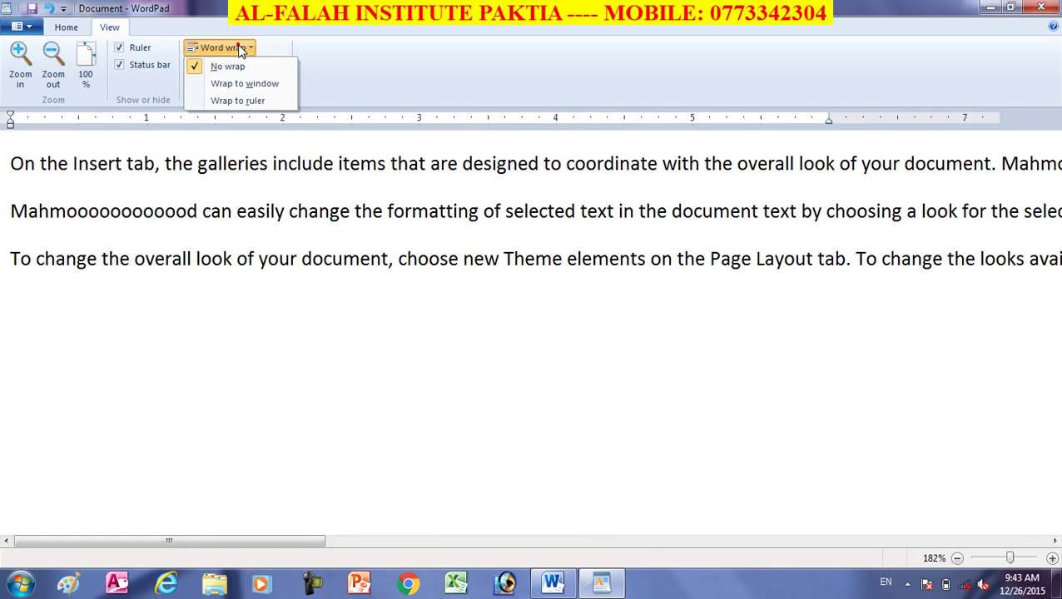
left_click(267, 88)
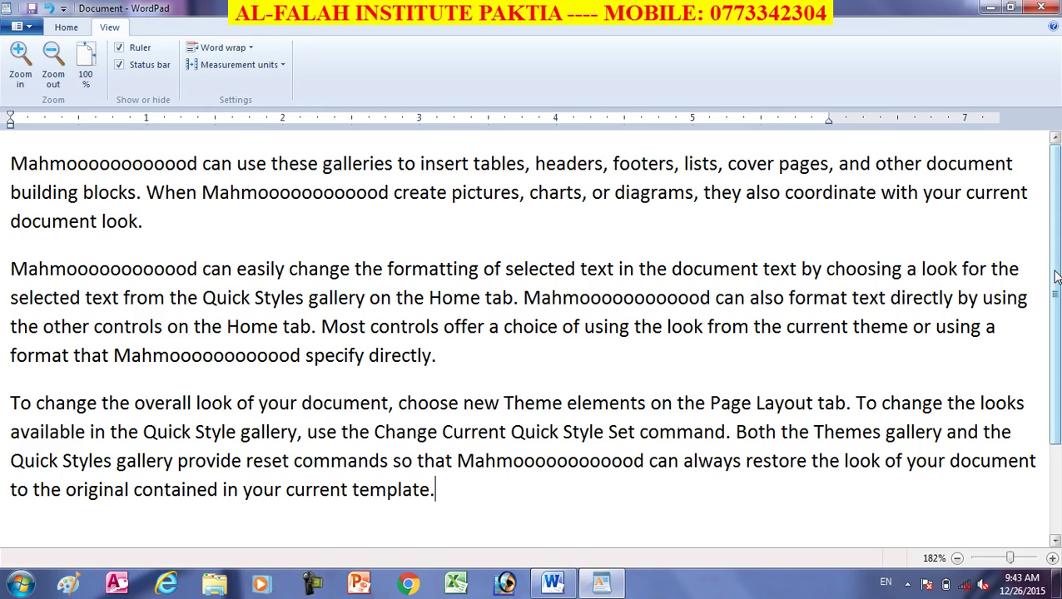
left_click(223, 47)
left_click(238, 103)
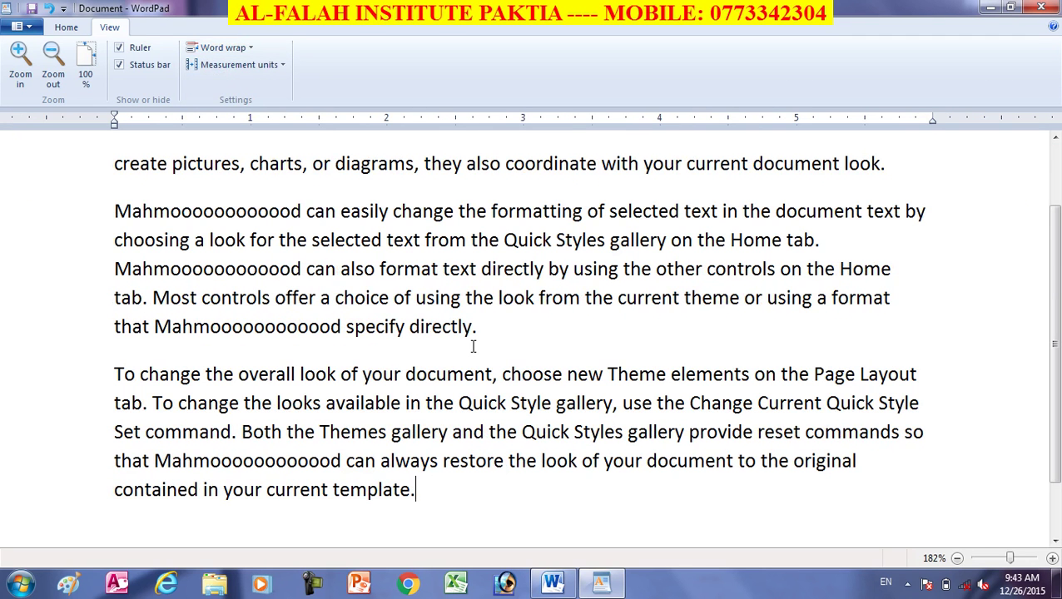
- Switch the measurement units to centimeters, points and picas in turn, and set them back to inches
left_click(280, 70)
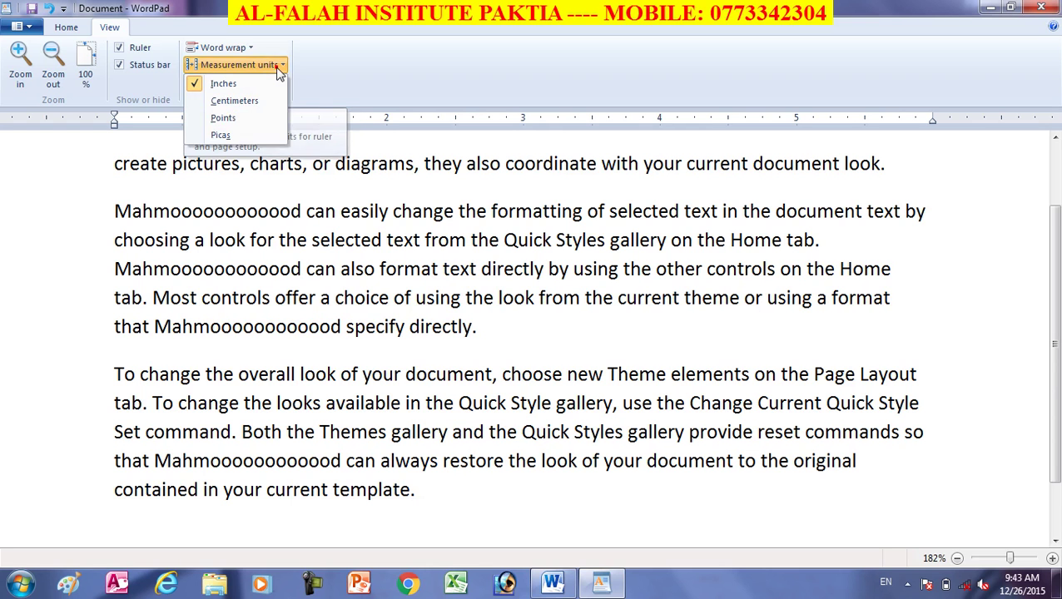
left_click(454, 172)
left_click(271, 67)
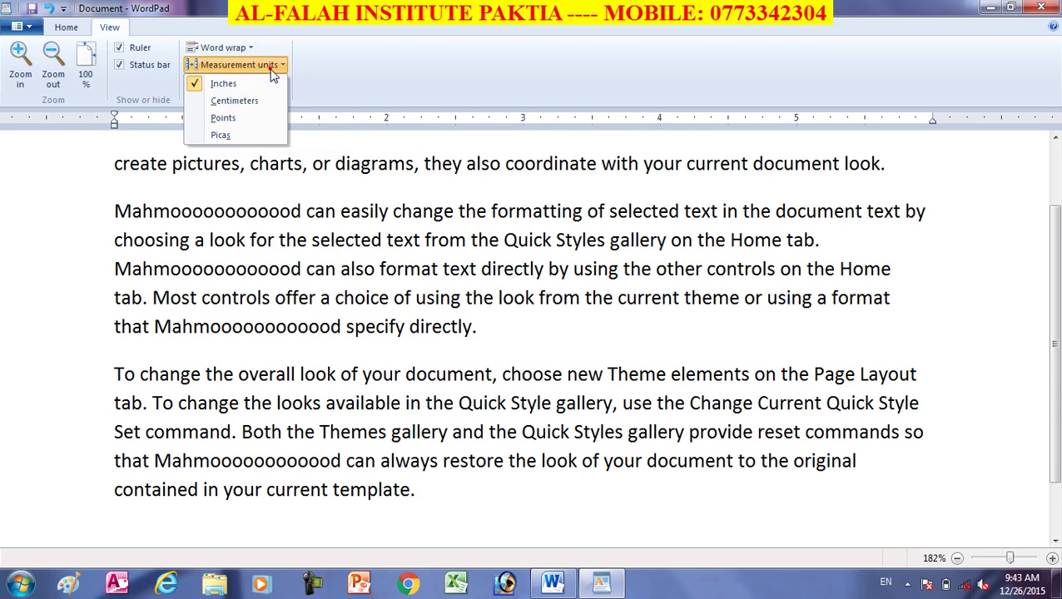
left_click(244, 103)
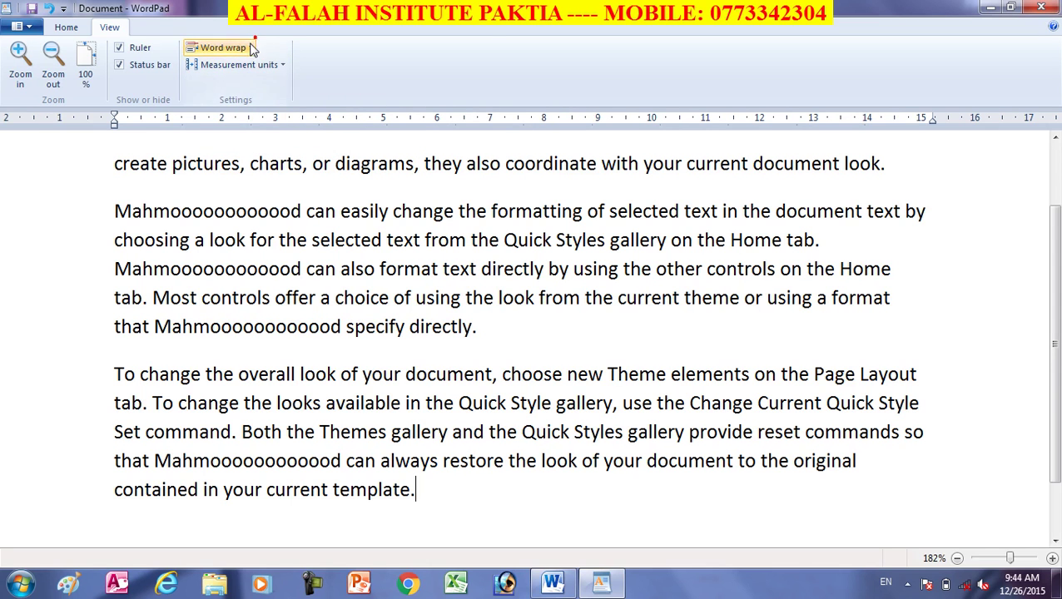
left_click(263, 64)
left_click(250, 121)
left_click(274, 70)
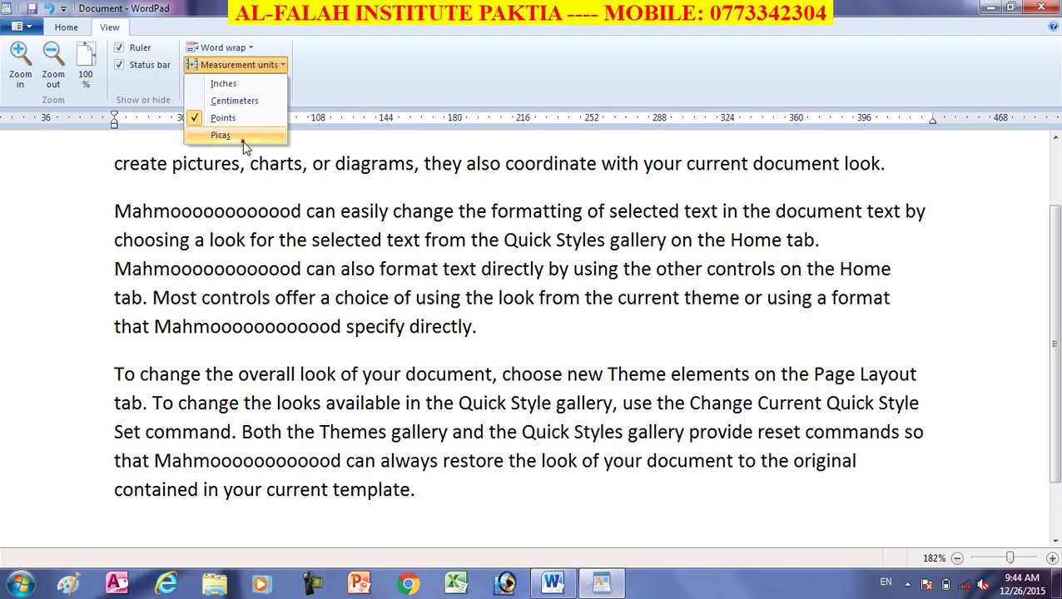
left_click(244, 136)
left_click(268, 66)
left_click(242, 64)
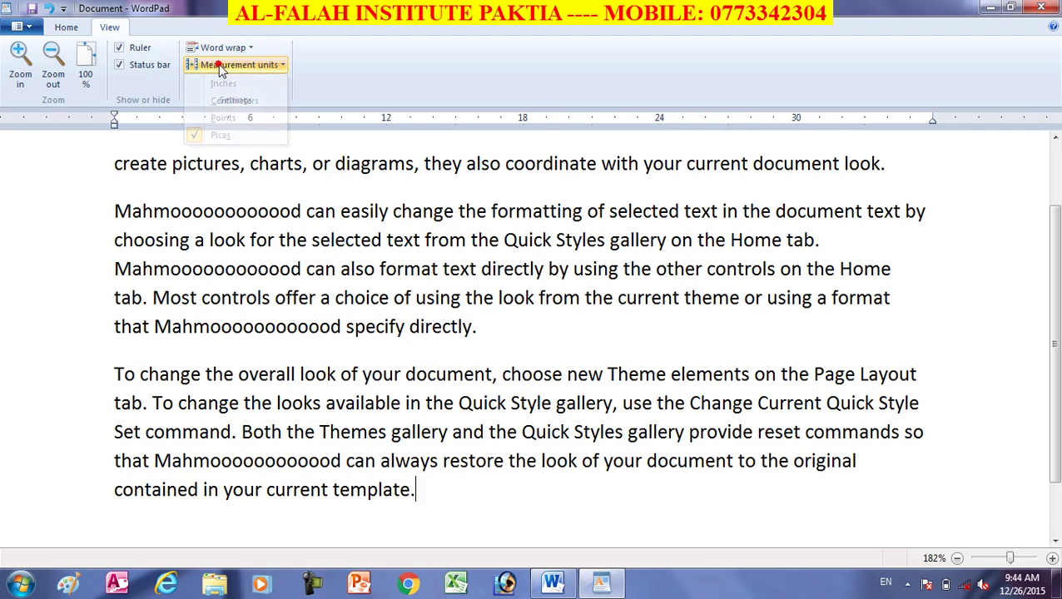
left_click(256, 64)
left_click(224, 85)
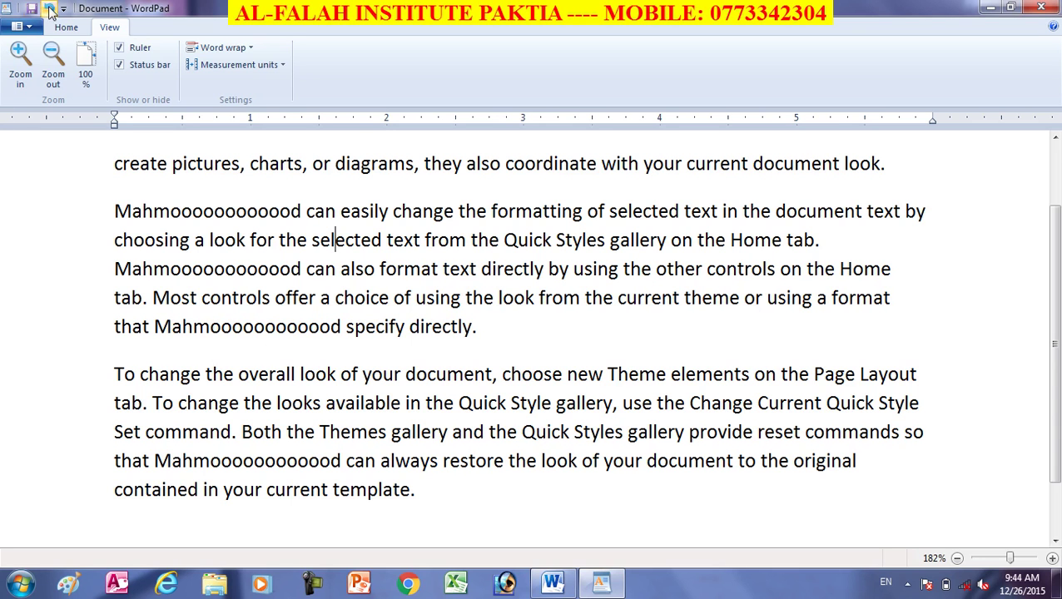
- Look over the Quick Access Toolbar's customization options, and open the Save As dialog twice, cancelling it each time
left_click(62, 8)
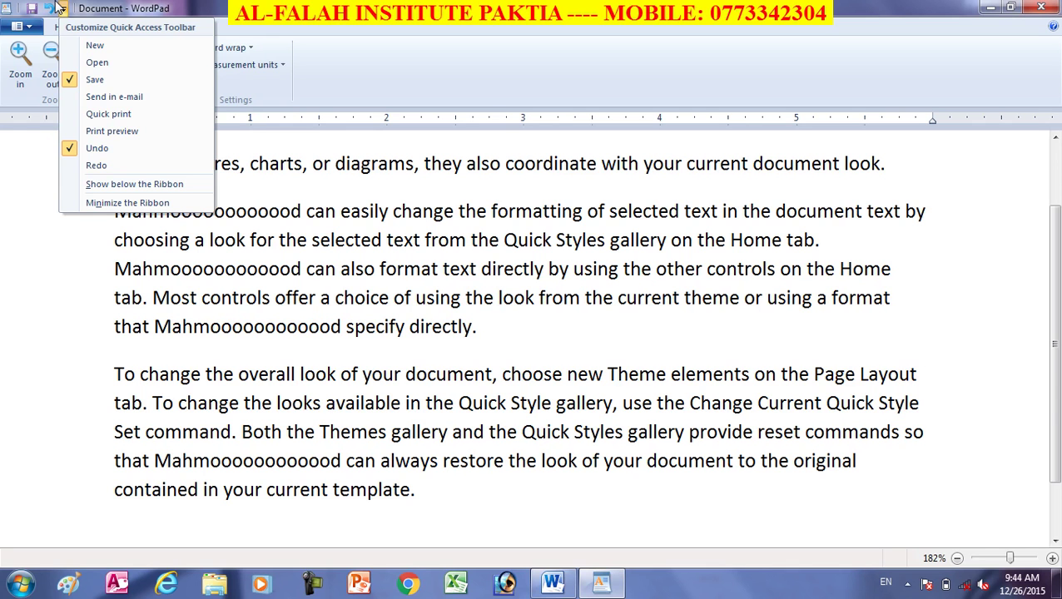
left_click(491, 431)
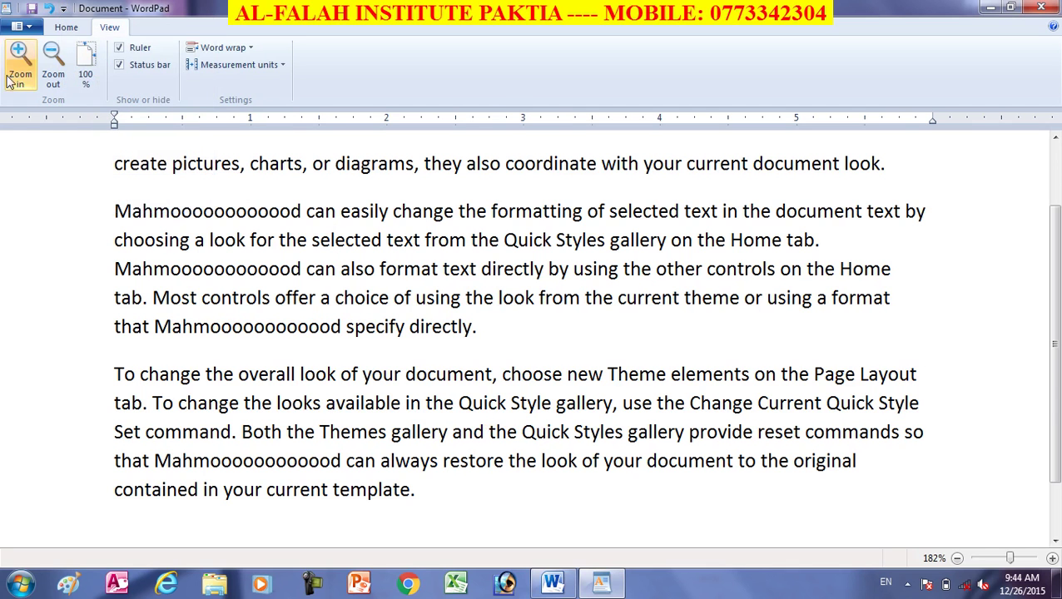
left_click(18, 27)
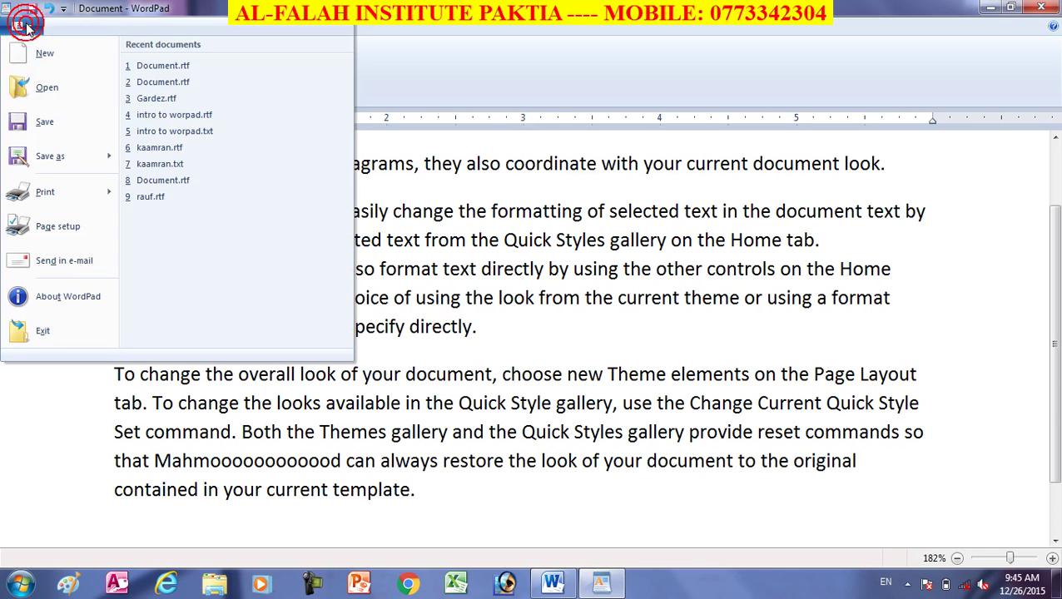
left_click(44, 125)
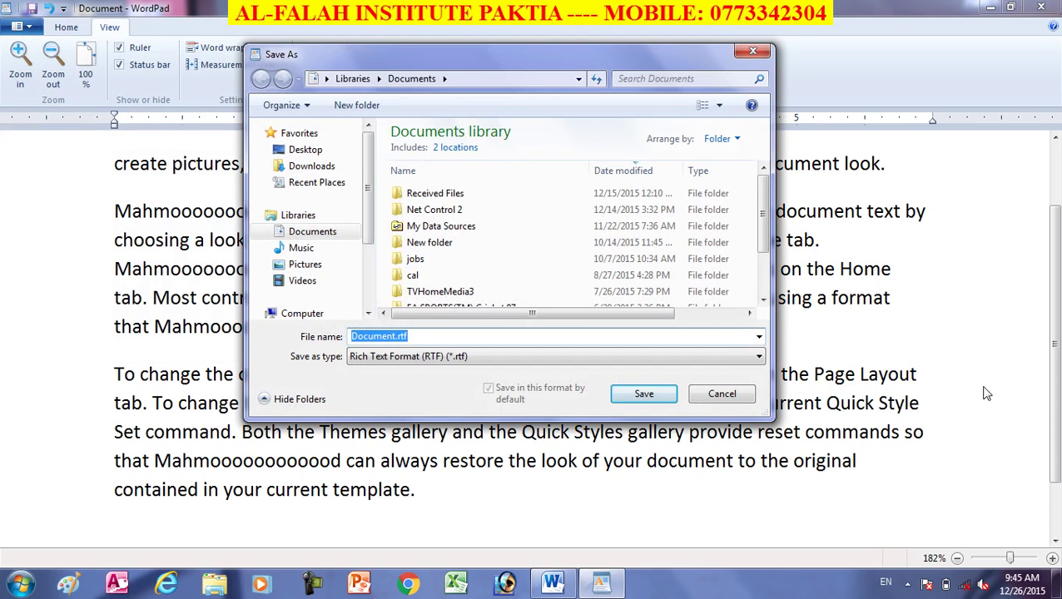
left_click(714, 397)
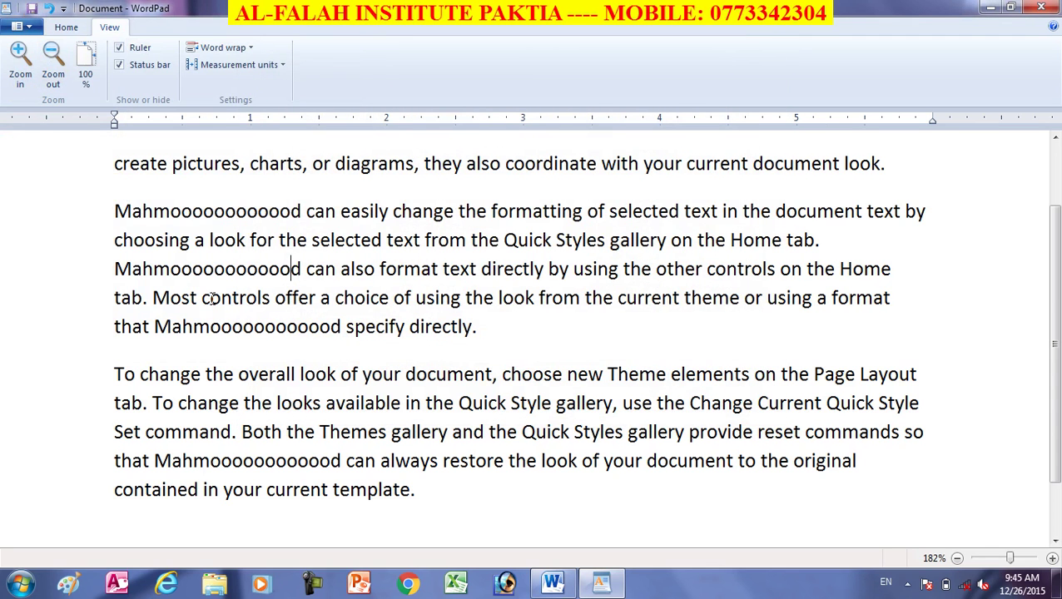
left_click(31, 9)
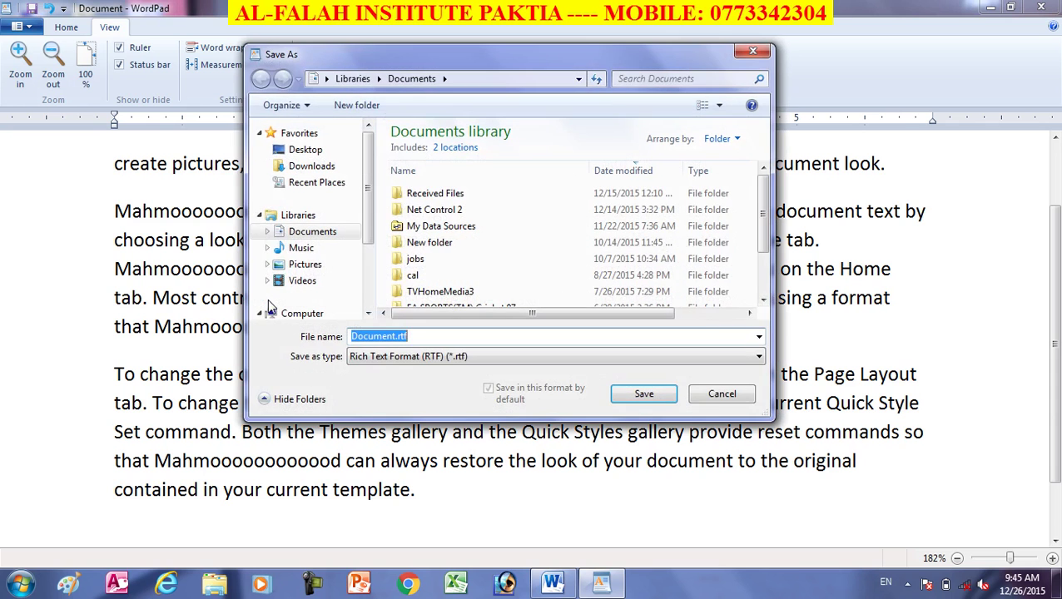
left_click(720, 397)
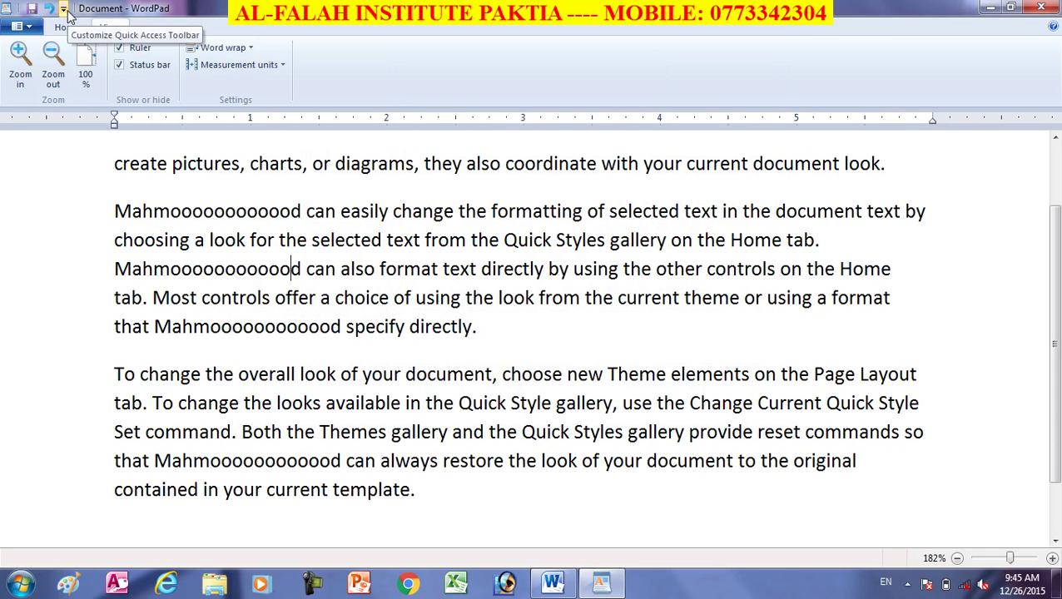
- Examine the commands available for the Quick Access Toolbar and the document's print options
left_click(65, 9)
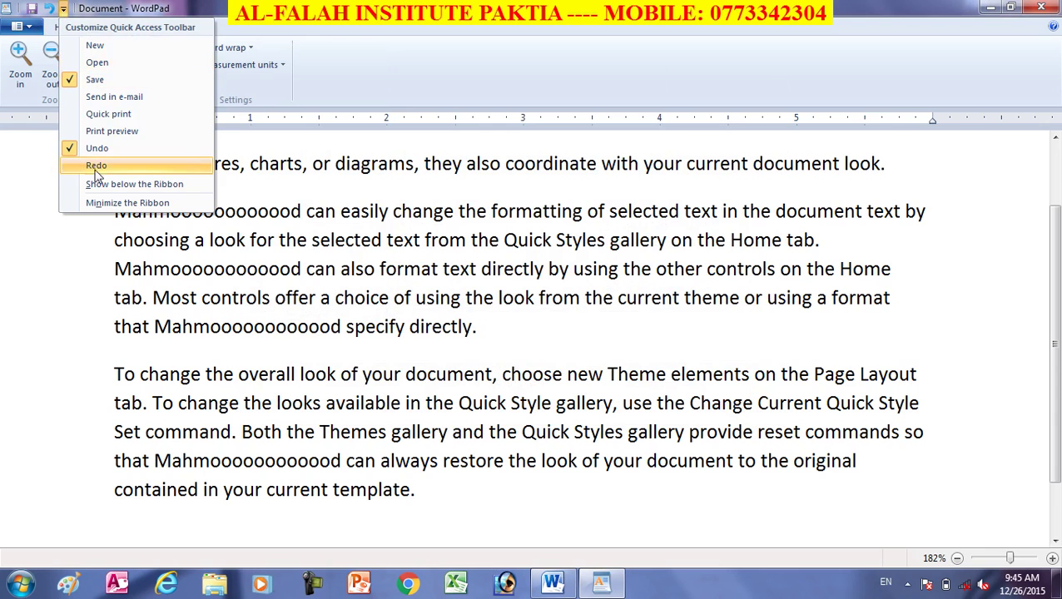
left_click(550, 372)
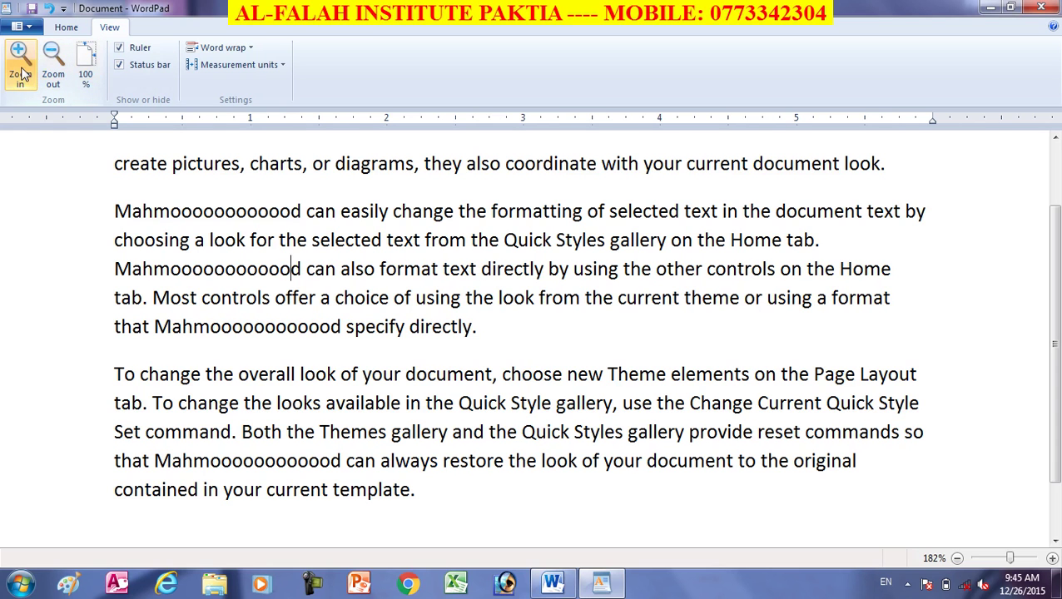
left_click(63, 26)
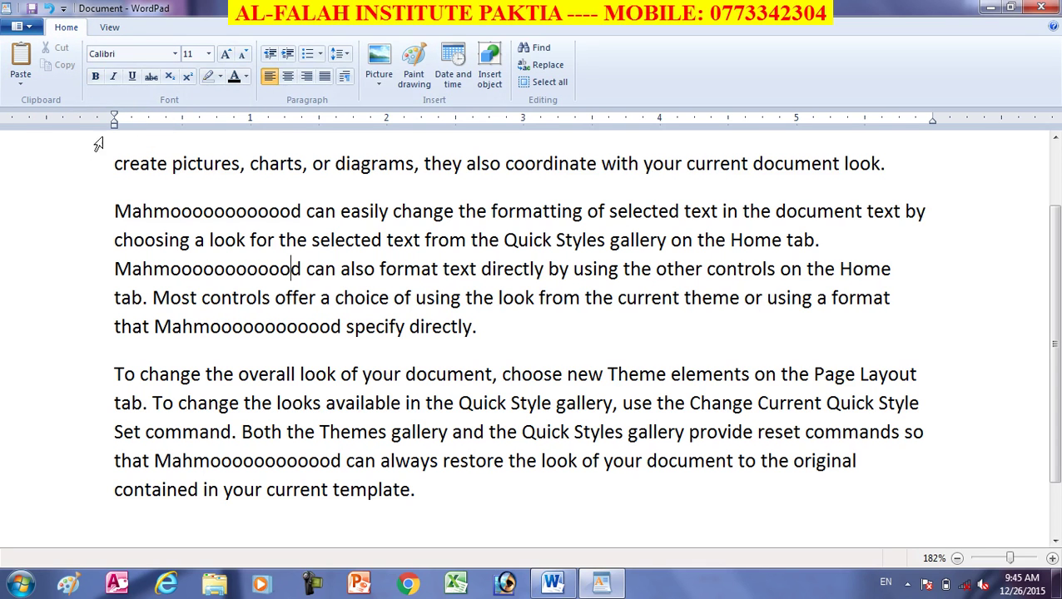
left_click(31, 28)
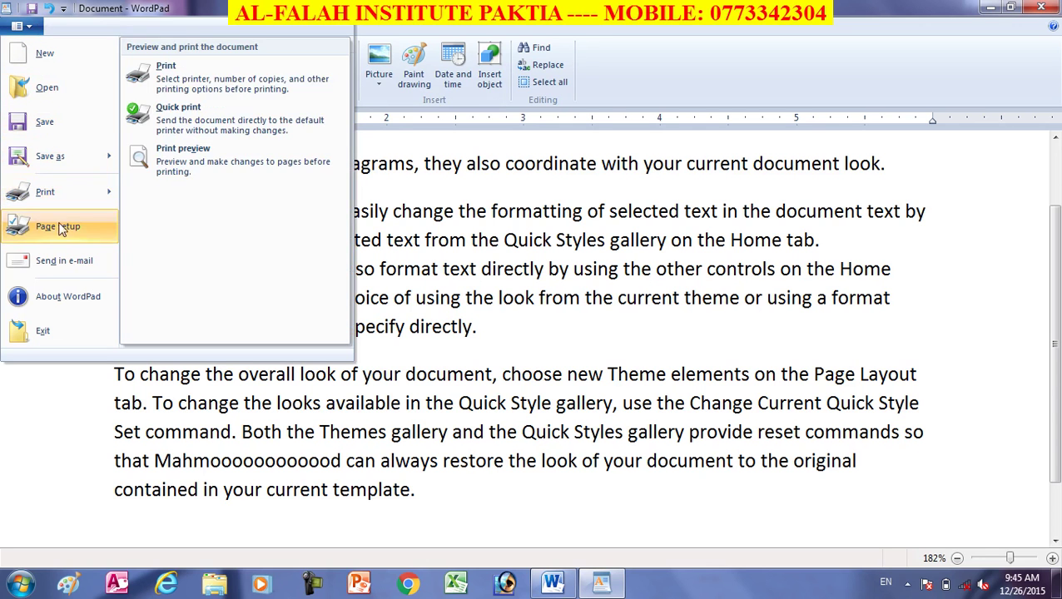
mouse_move(50, 192)
left_click(399, 313)
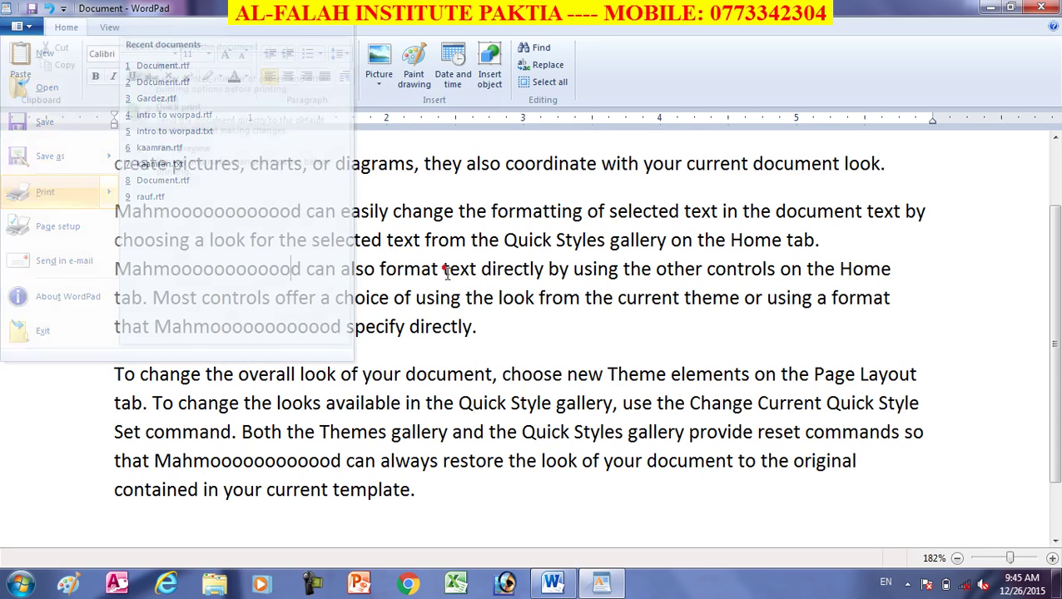
- Add the New command to the Quick Access Toolbar and try it, cancelling without creating a new document
left_click(63, 9)
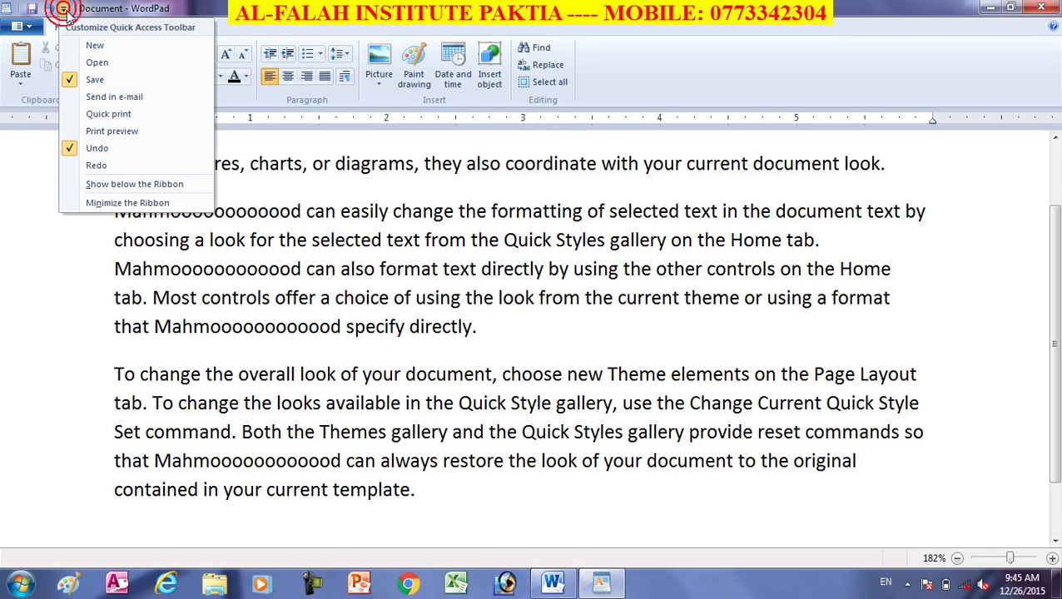
left_click(95, 45)
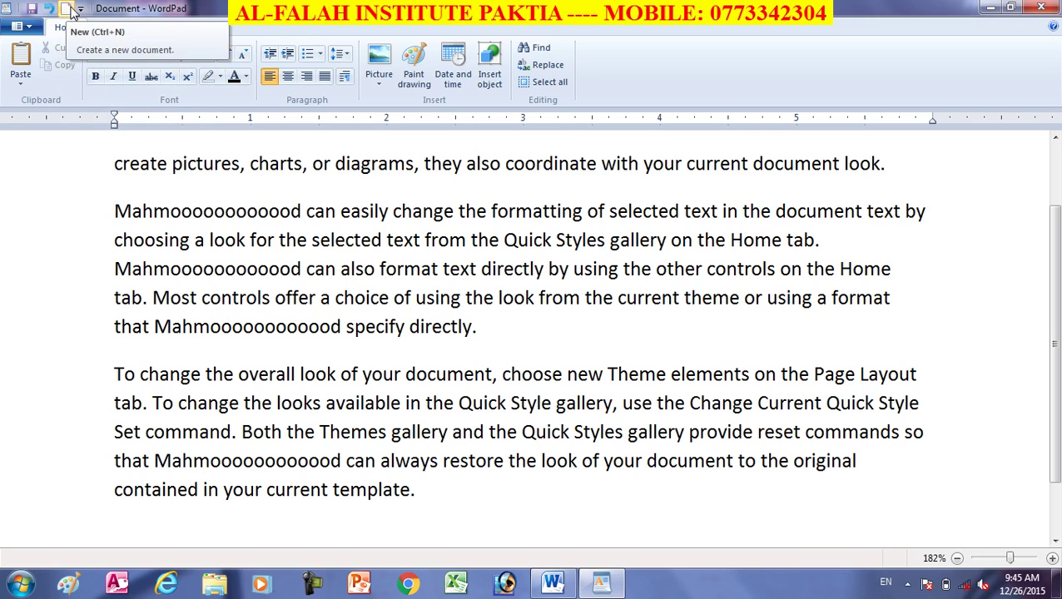
left_click(69, 8)
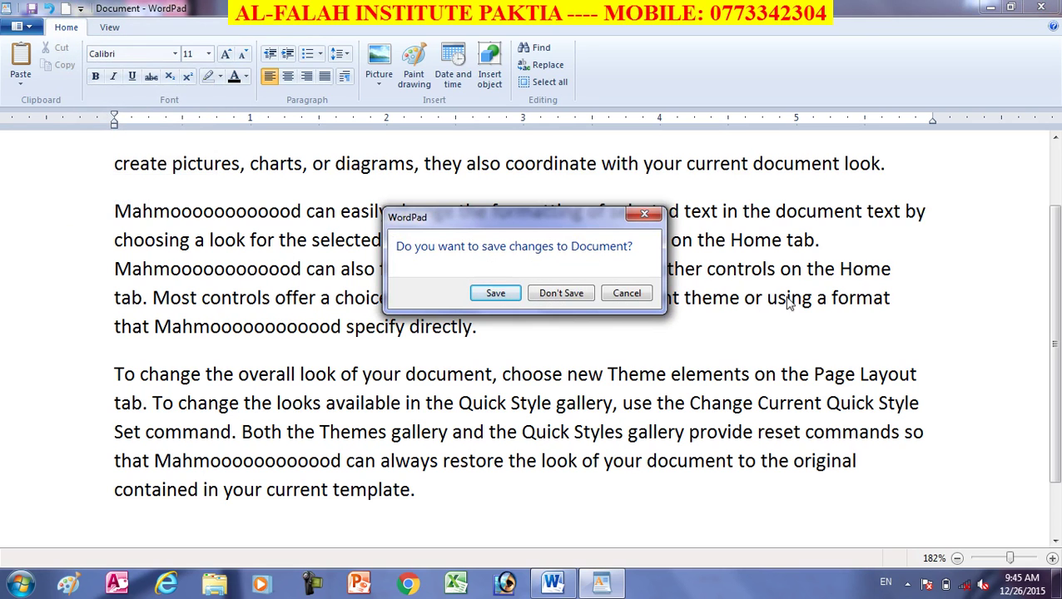
left_click(624, 293)
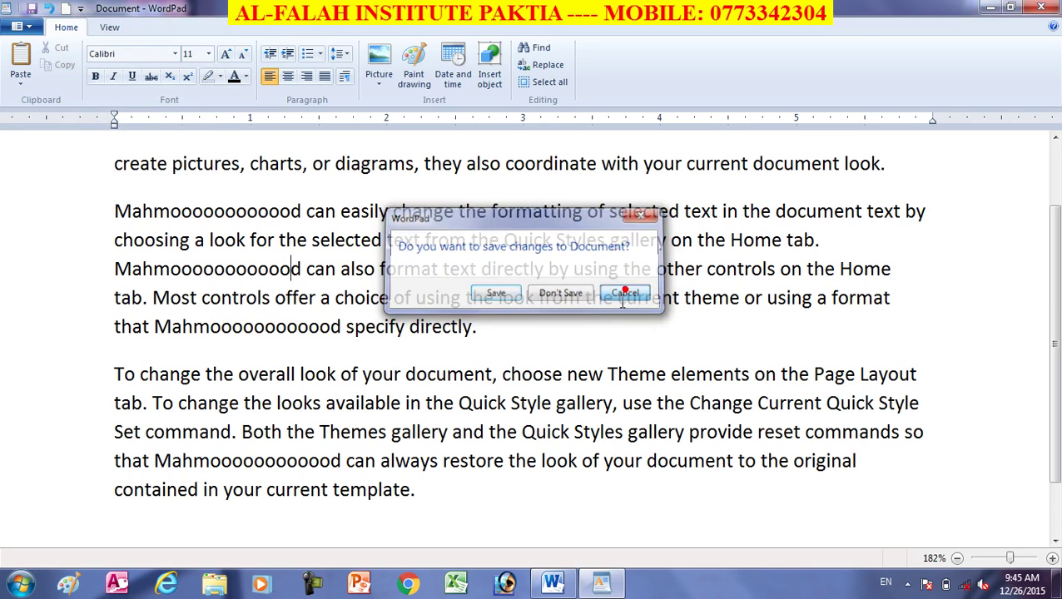
- Add the Open, Print preview and Redo commands to the Quick Access Toolbar
left_click(80, 8)
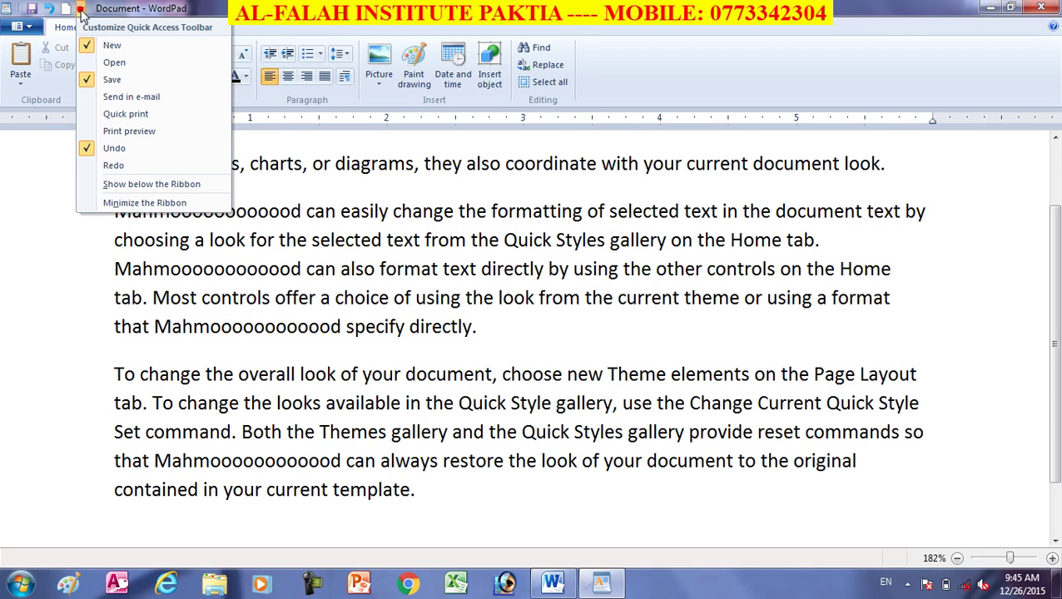
left_click(114, 63)
left_click(97, 9)
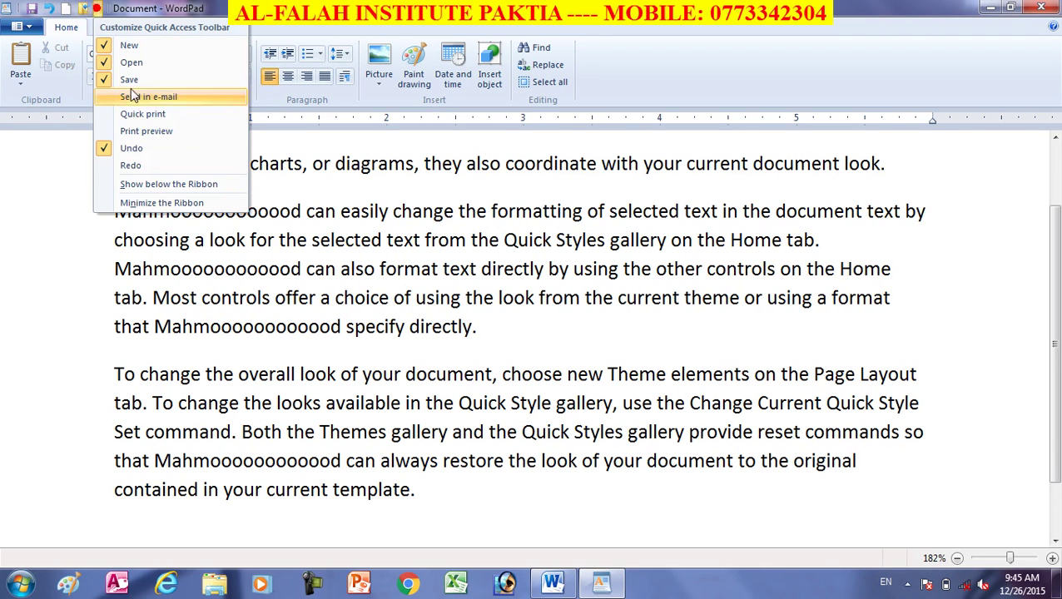
left_click(163, 132)
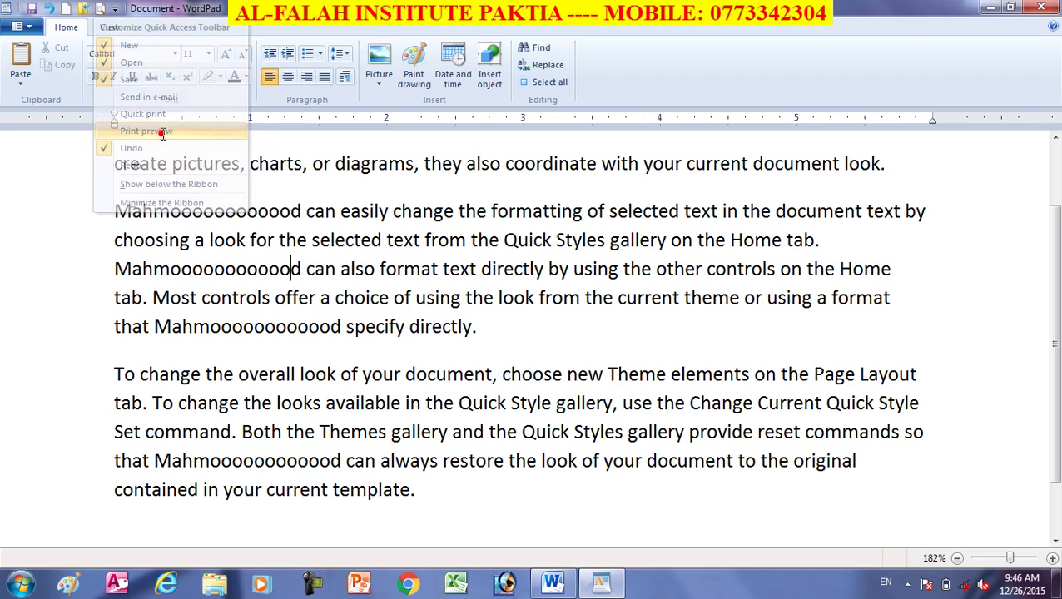
left_click(114, 8)
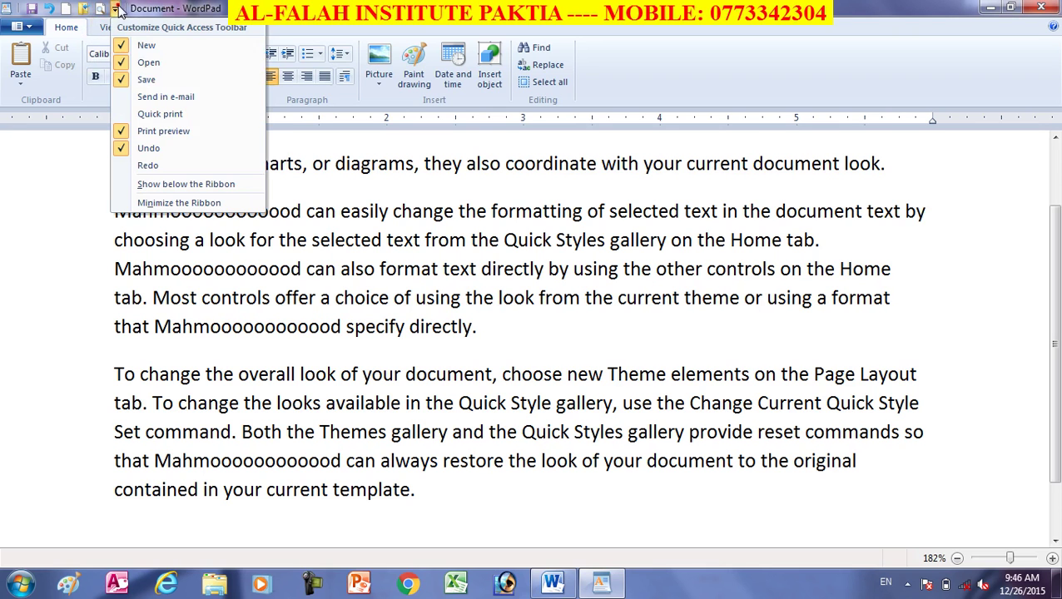
left_click(162, 167)
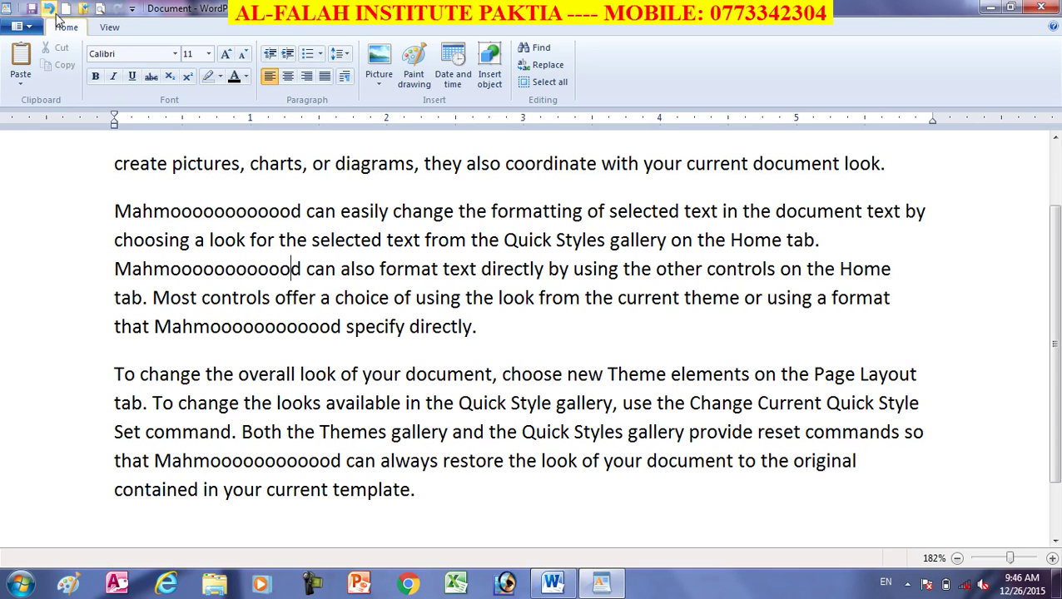
- Remove the Redo, Print preview and Open commands from the Quick Access Toolbar
left_click(132, 9)
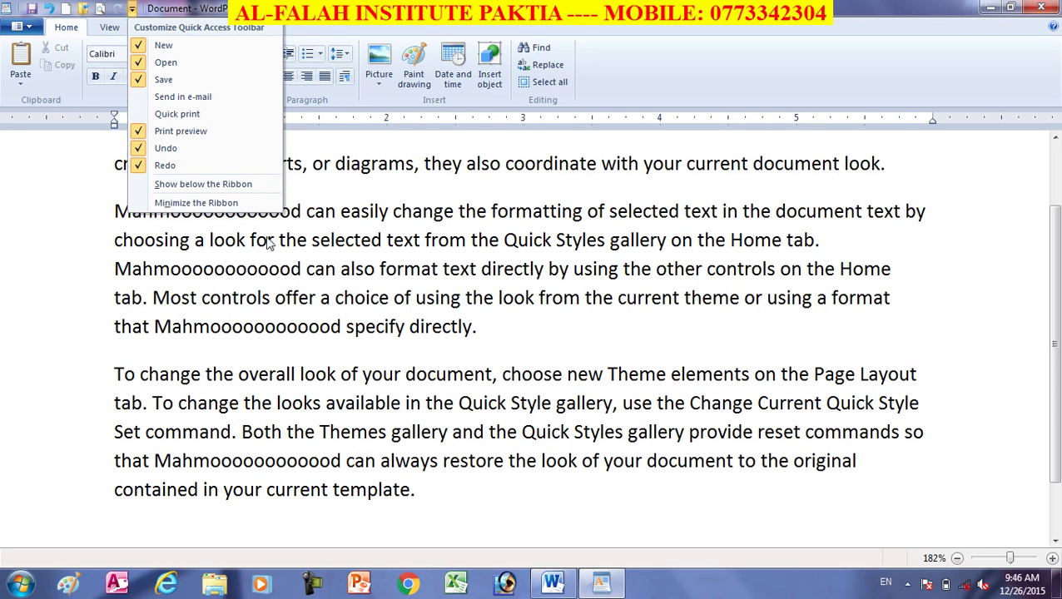
left_click(153, 165)
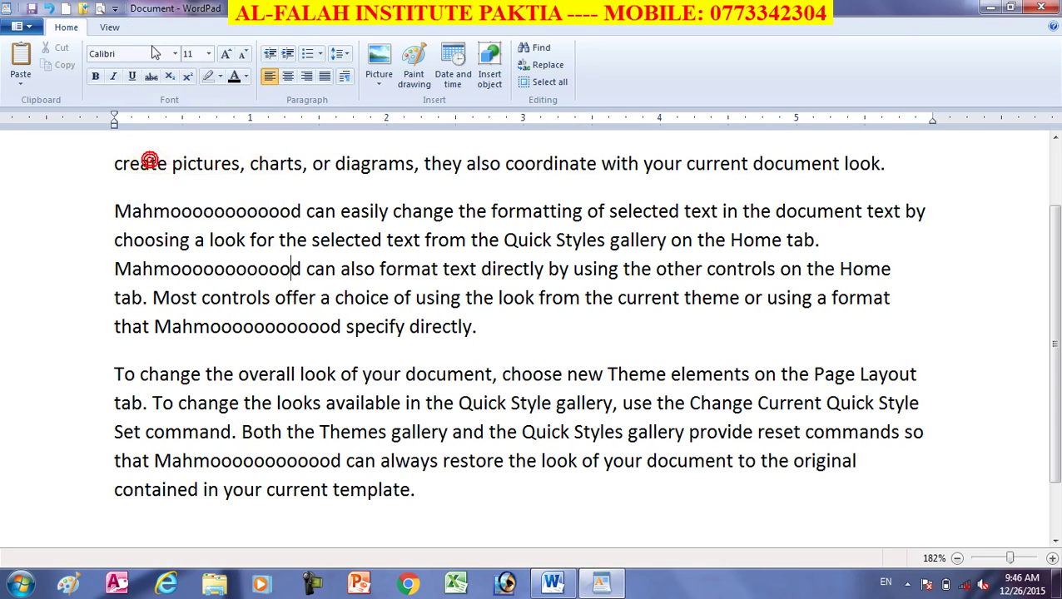
left_click(115, 8)
left_click(143, 132)
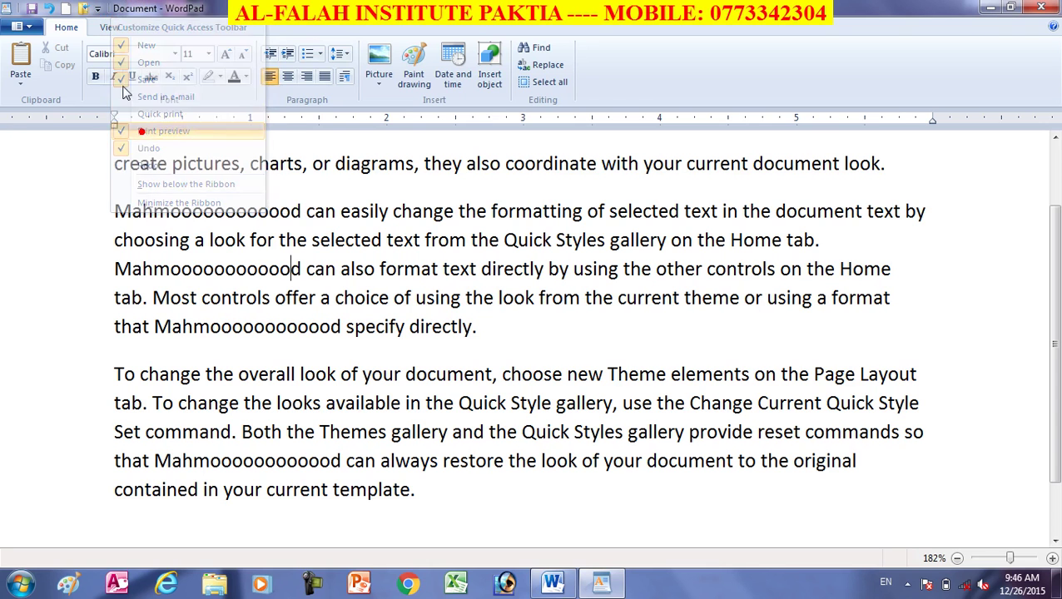
left_click(98, 9)
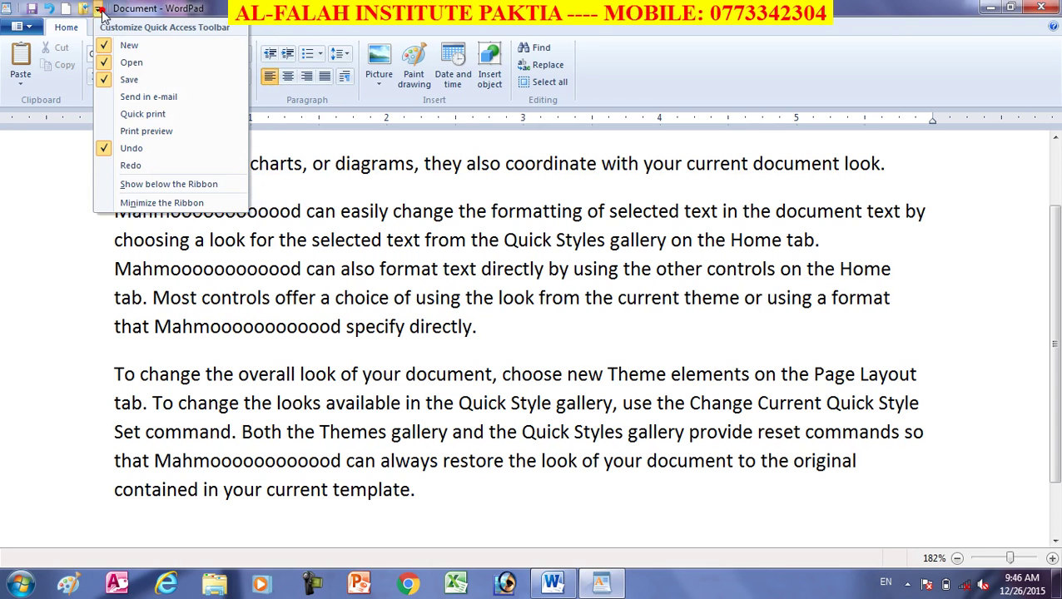
left_click(133, 63)
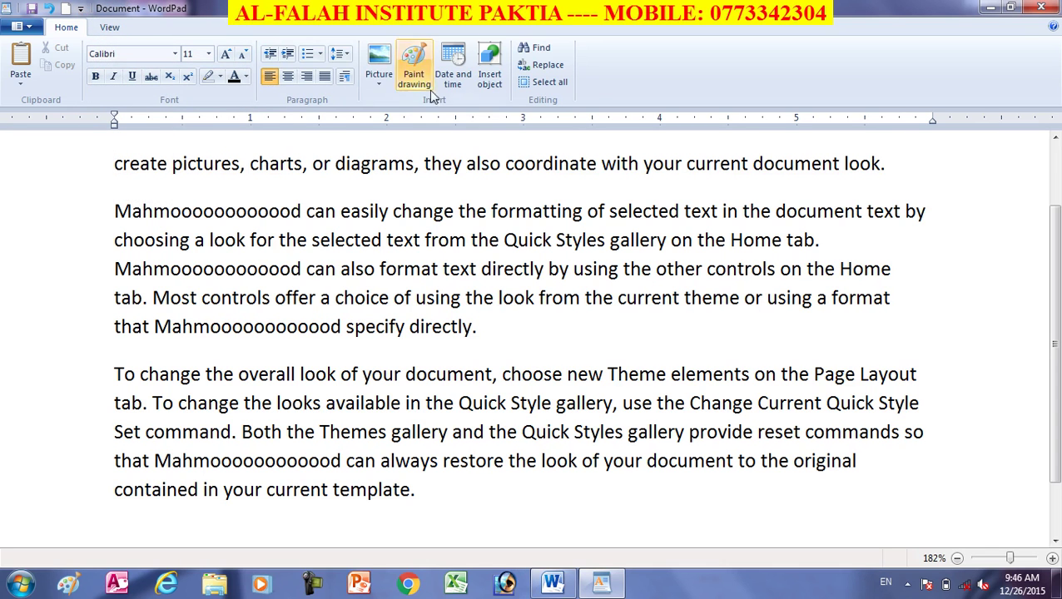
- Add the Zoom in command to the Quick Access Toolbar and use it to enlarge the document to 220%
left_click(111, 28)
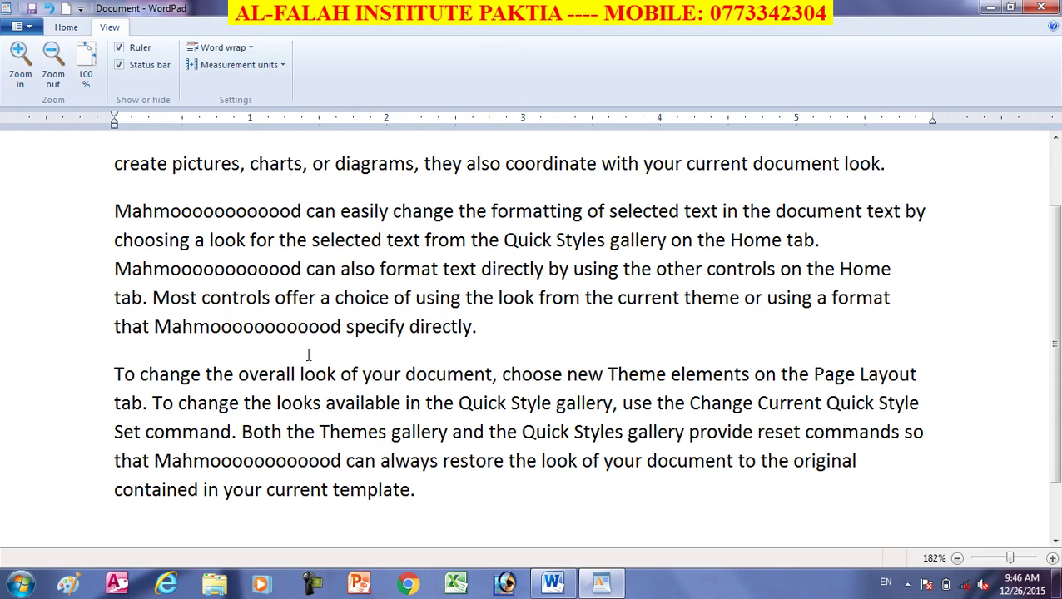
left_click(82, 8)
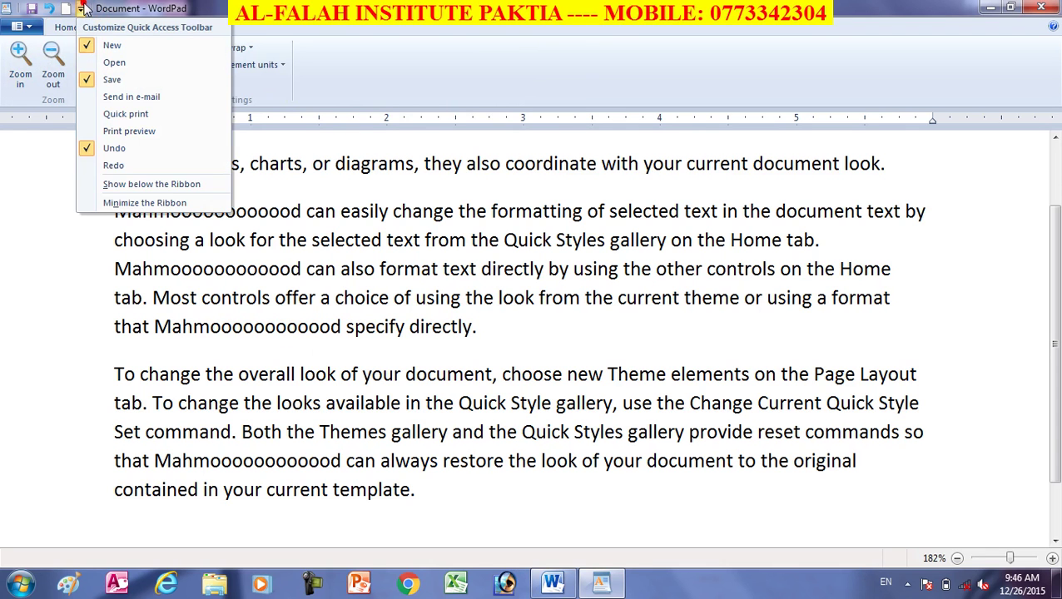
left_click(279, 320)
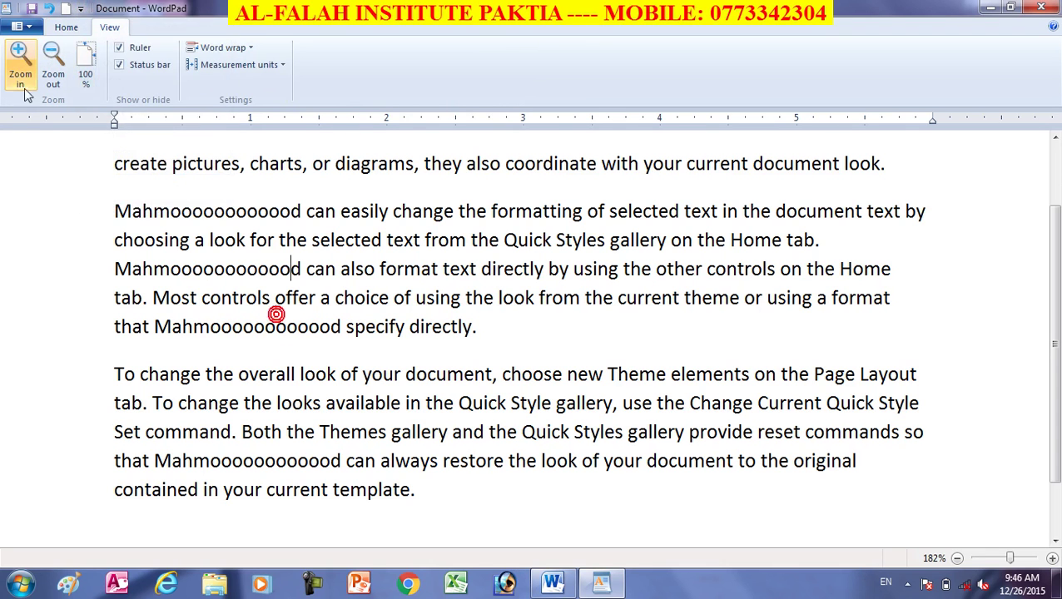
right_click(20, 67)
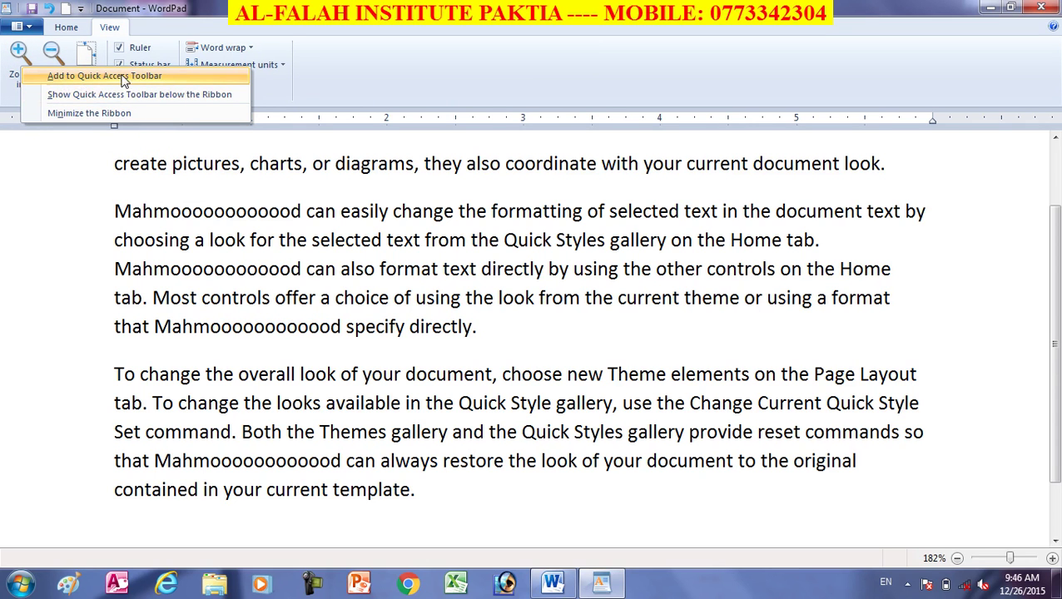
left_click(86, 76)
left_click(80, 8)
left_click(80, 8)
left_click(80, 8)
left_click(80, 8)
- Add Zoom out to the Quick Access Toolbar, try both zoom commands from there, and leave the document at 190%
right_click(55, 56)
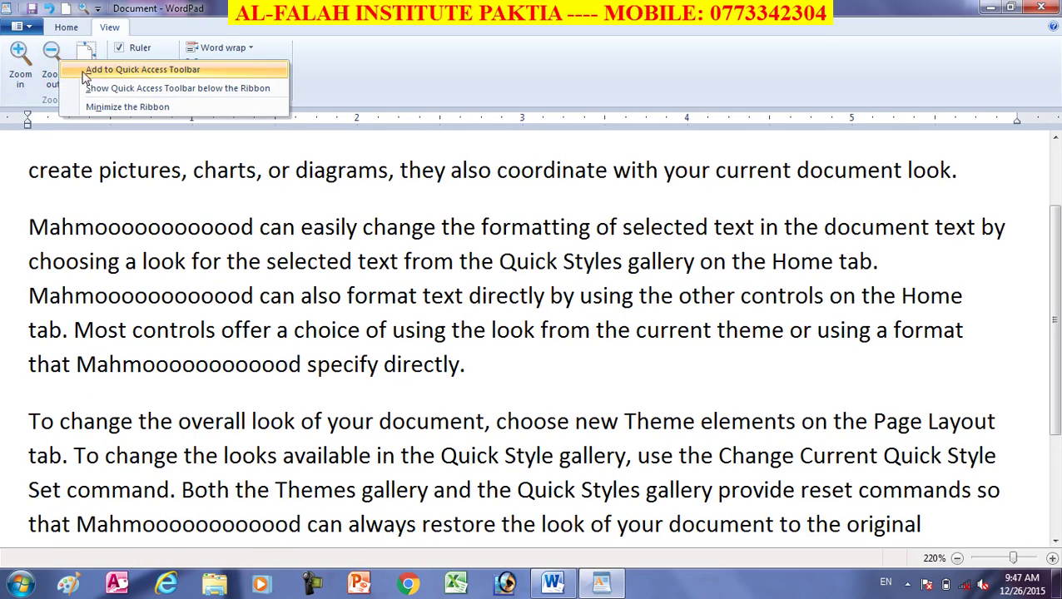
left_click(111, 69)
left_click(83, 8)
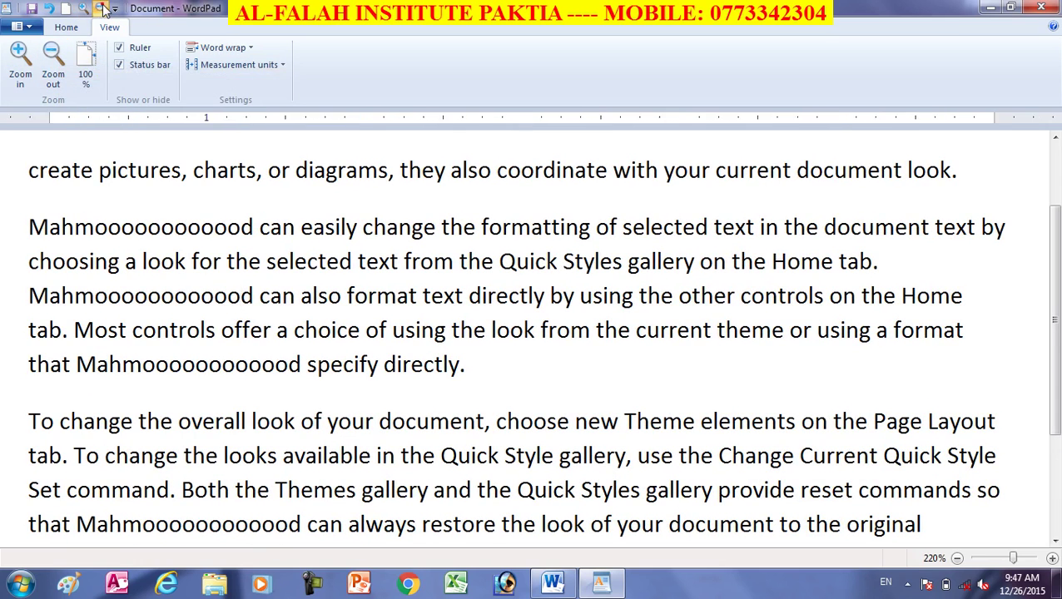
left_click(83, 8)
left_click(85, 9)
left_click(85, 9)
left_click(101, 10)
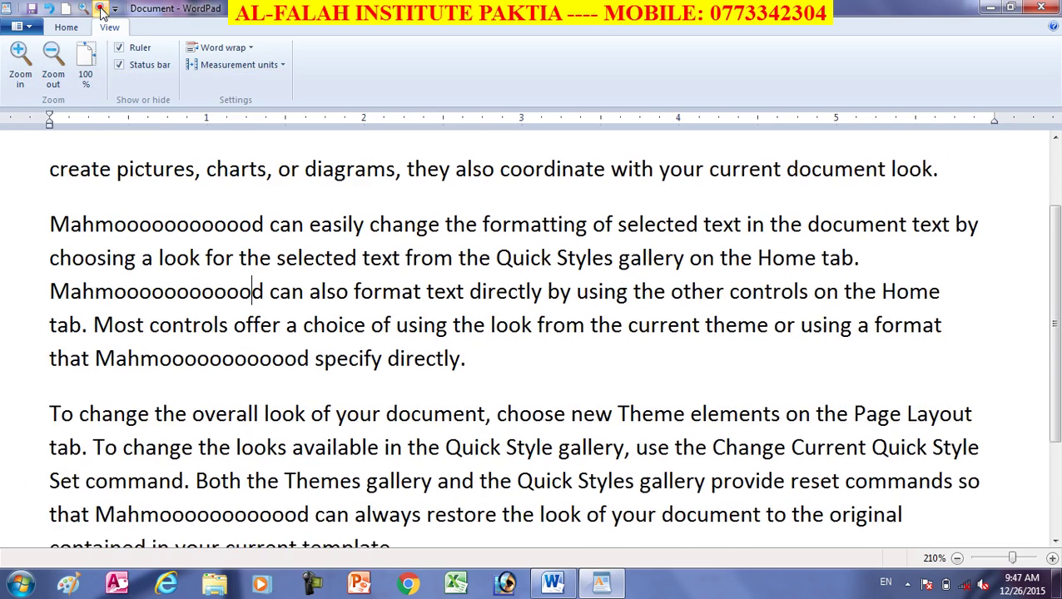
left_click(101, 10)
left_click(101, 10)
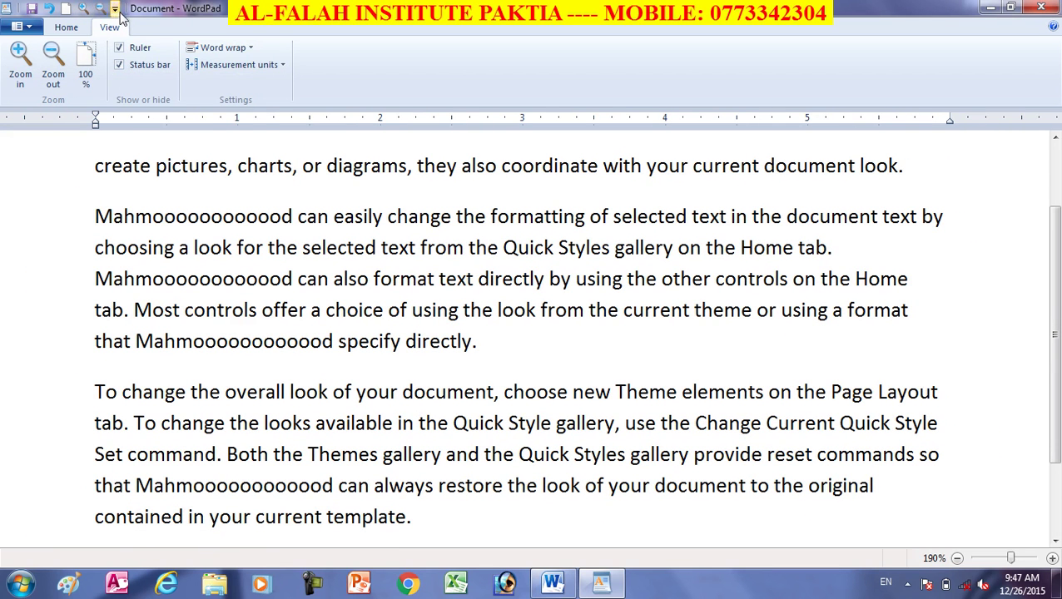
- Remove the Zoom out, Zoom in and New commands from the Quick Access Toolbar
left_click(116, 9)
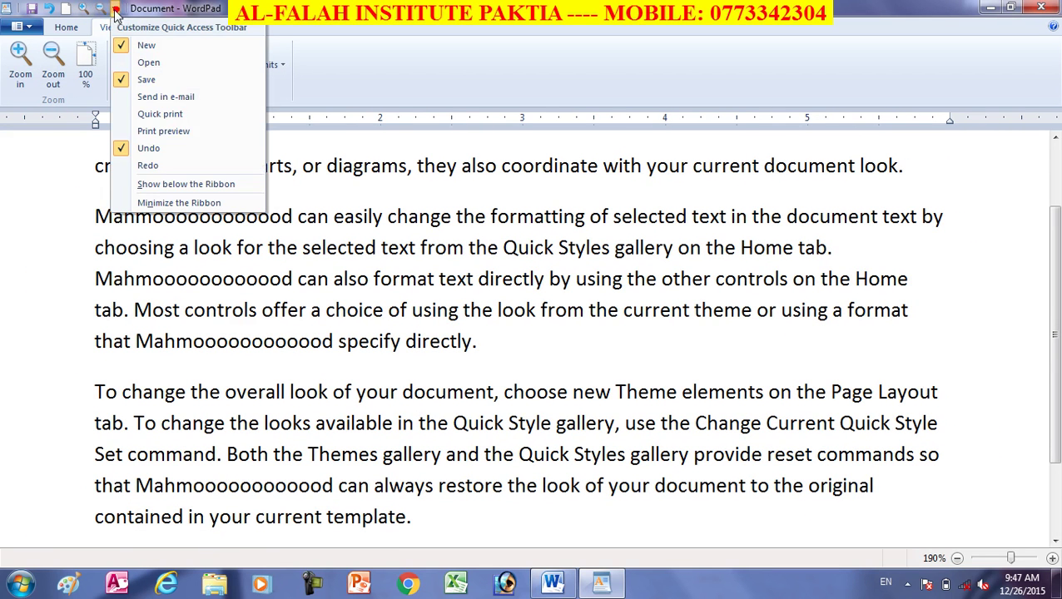
right_click(99, 5)
left_click(131, 12)
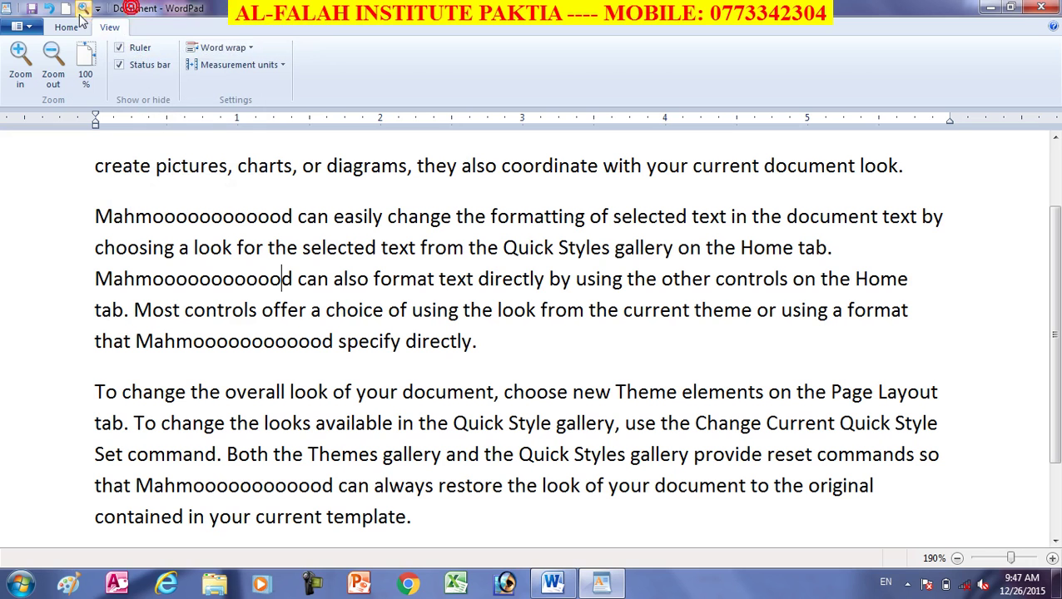
right_click(82, 7)
left_click(98, 17)
right_click(82, 8)
left_click(87, 12)
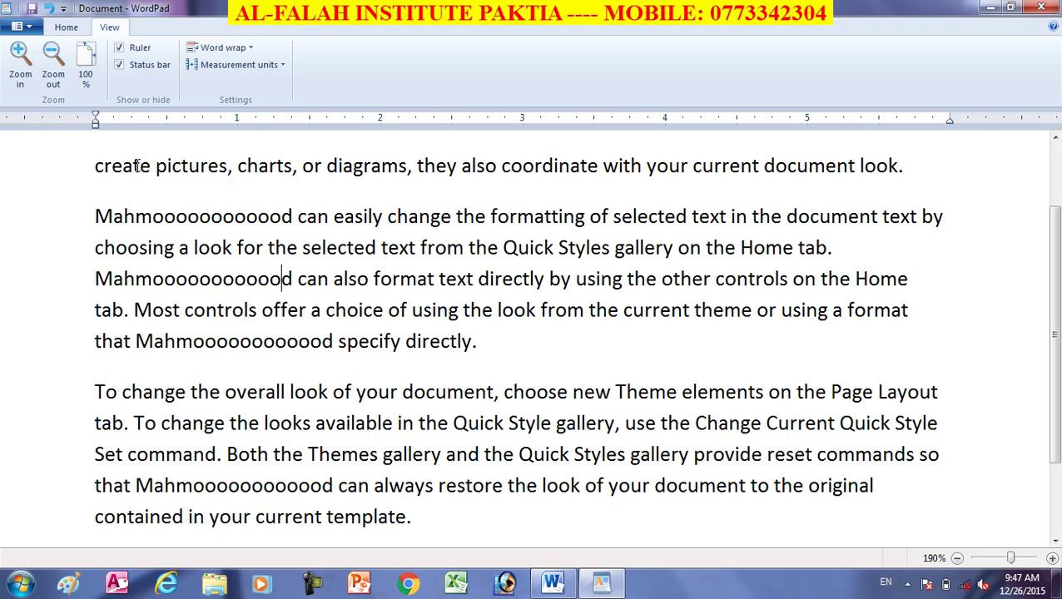
- Show the Quick Access Toolbar below the ribbon, and return it above the ribbon
left_click(63, 9)
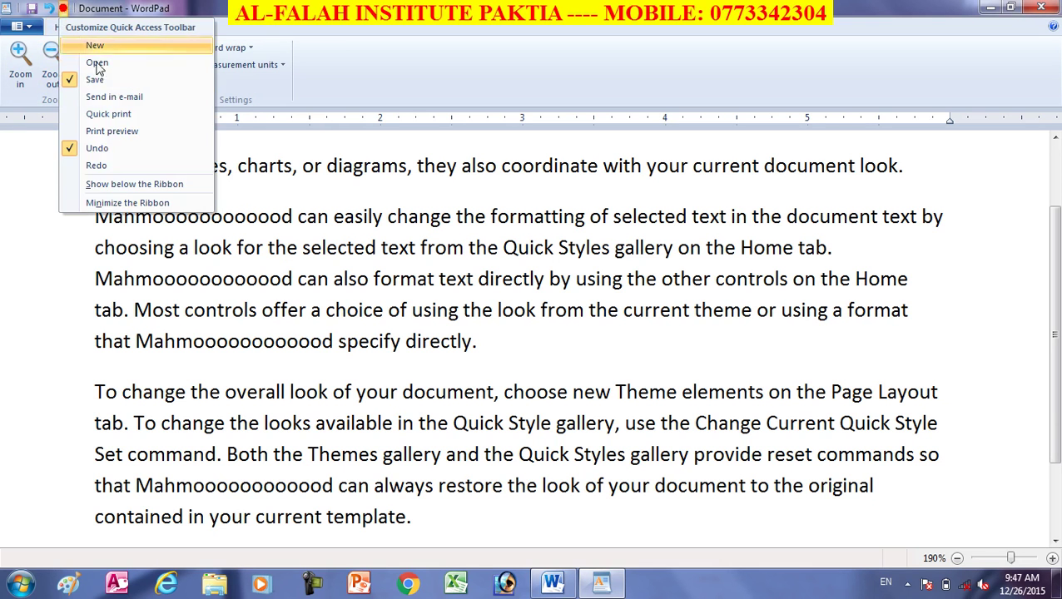
left_click(122, 185)
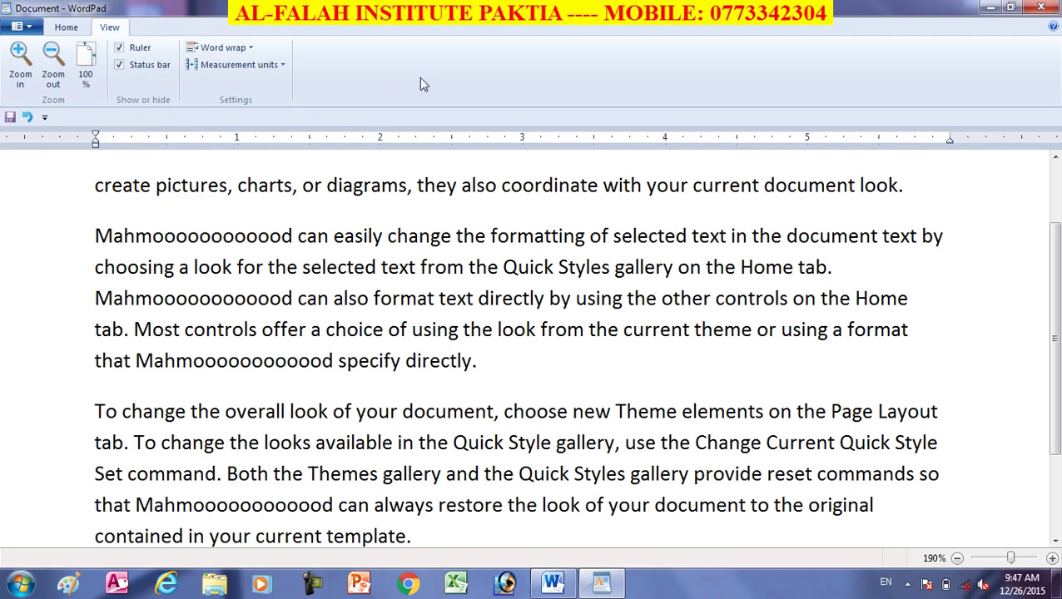
left_click(45, 118)
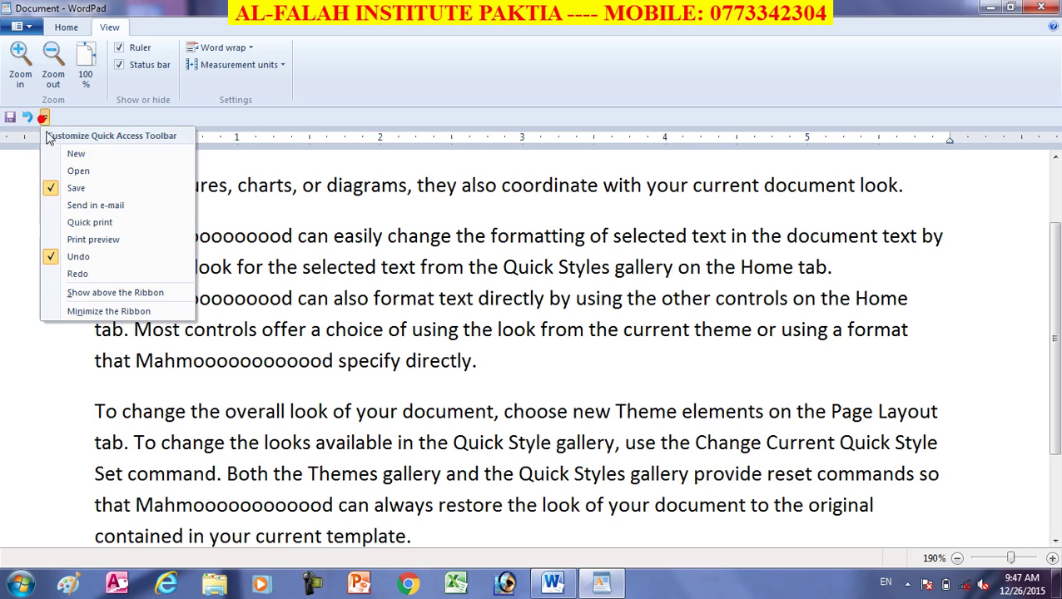
left_click(117, 293)
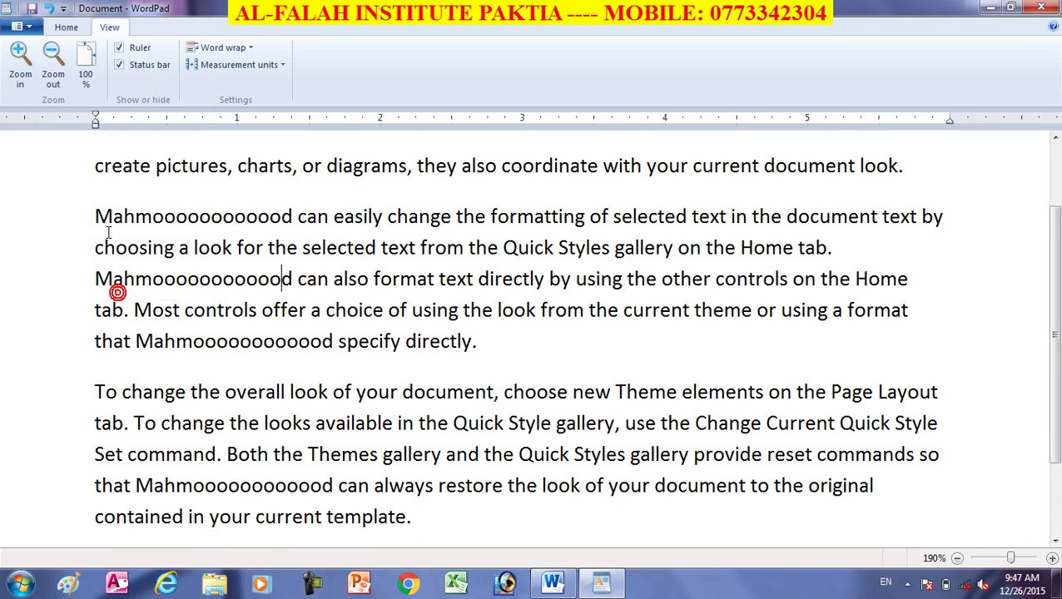
- Minimize the ribbon and make the paragraph just above "To change the overall look of your document" bold
left_click(63, 8)
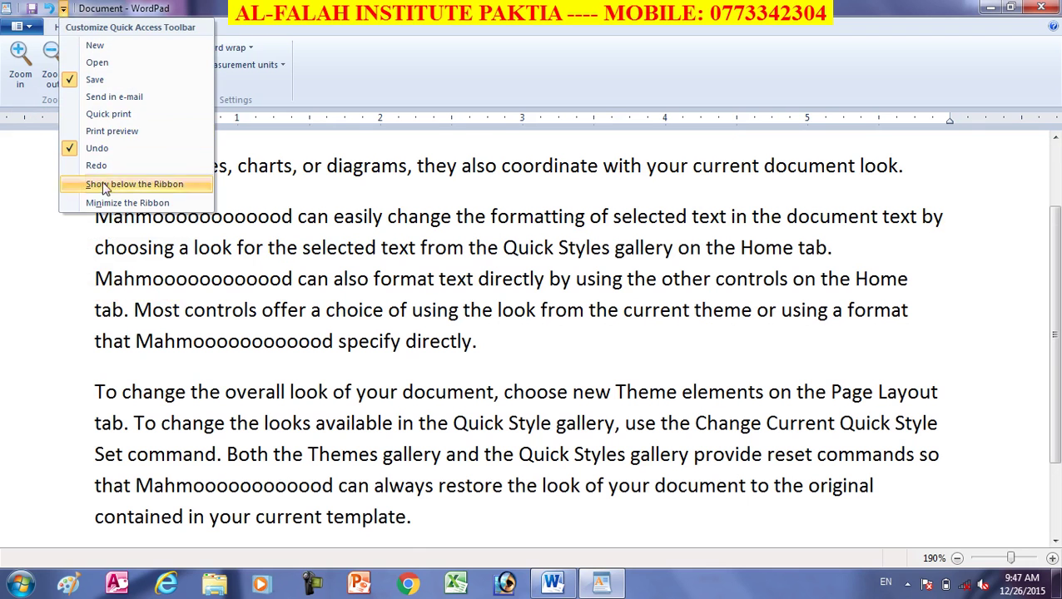
left_click(128, 203)
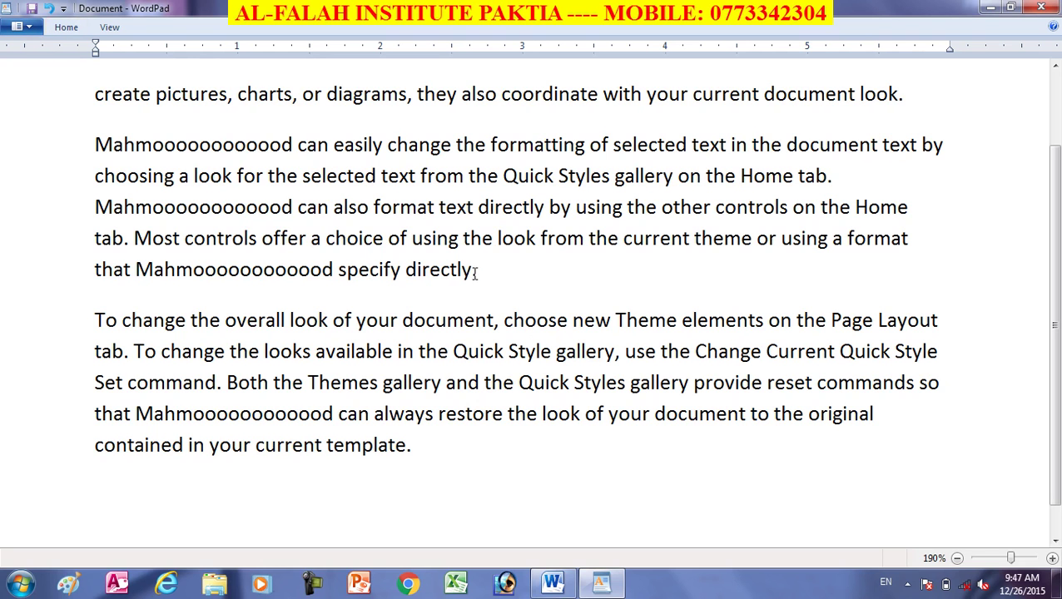
left_click_drag(463, 268, 102, 150)
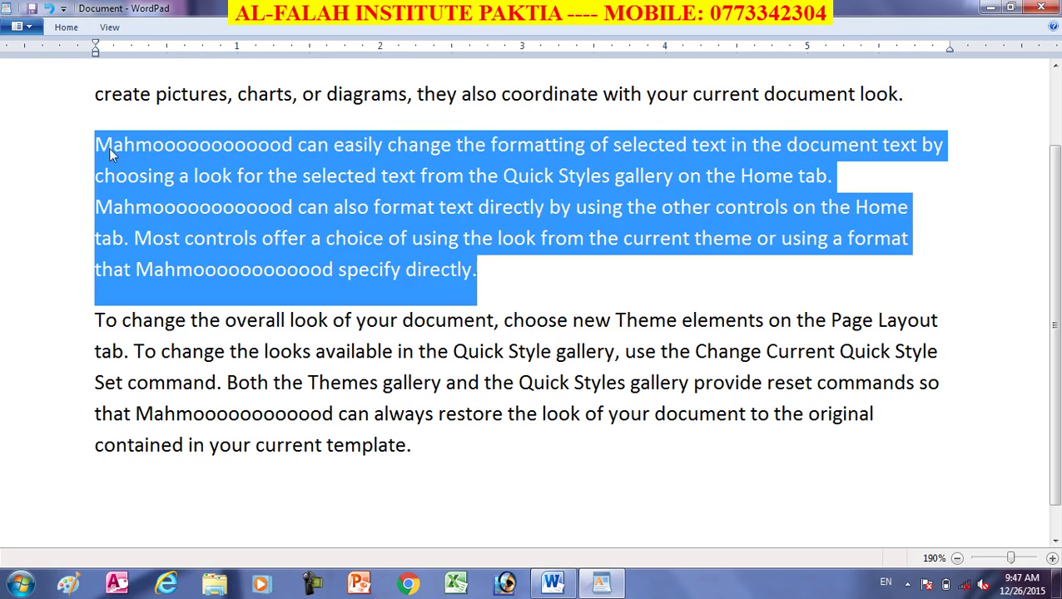
left_click(67, 29)
left_click(97, 77)
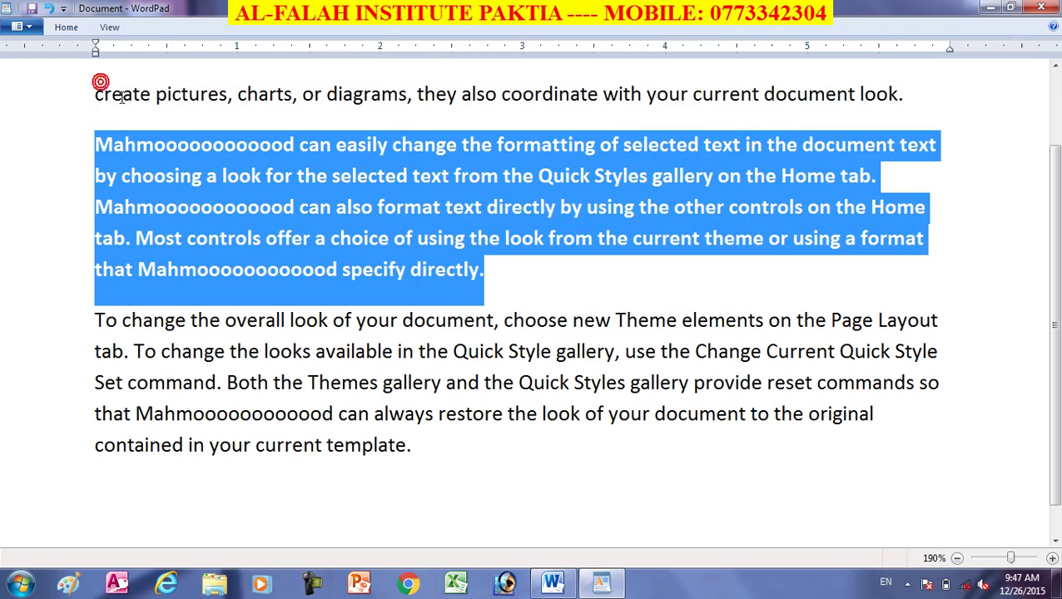
left_click(364, 236)
left_click(404, 322)
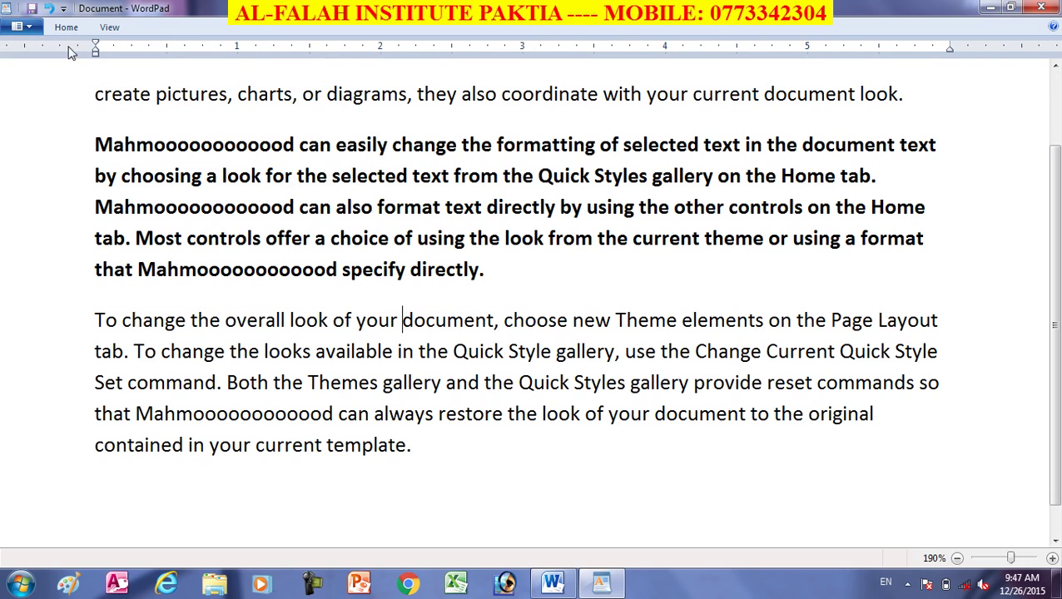
- Turn off the minimized ribbon and look over the window's control commands, such as Restore, Minimize and Close, without applying any
left_click(64, 9)
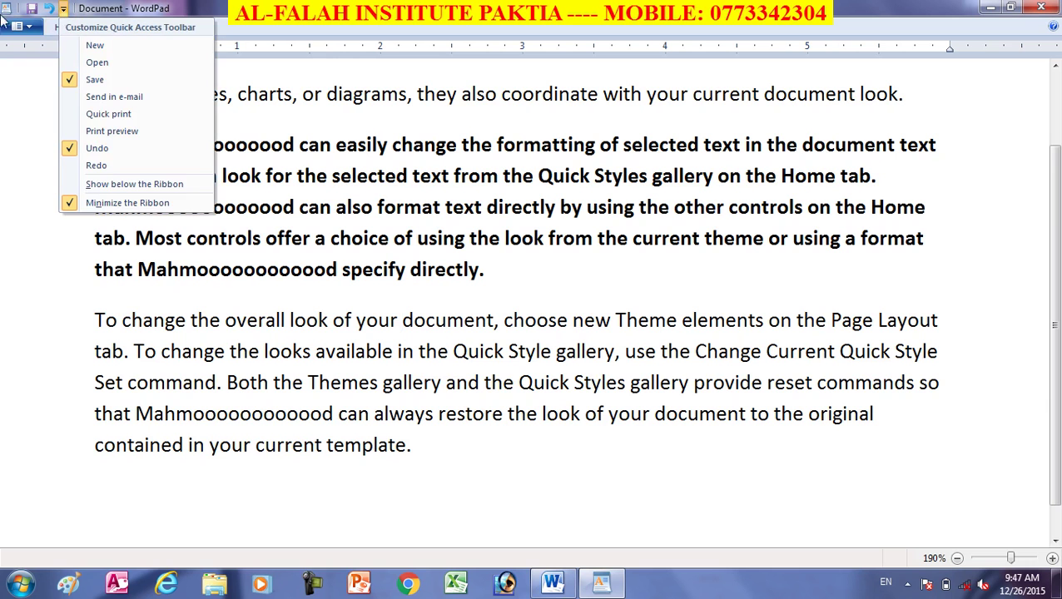
left_click(125, 203)
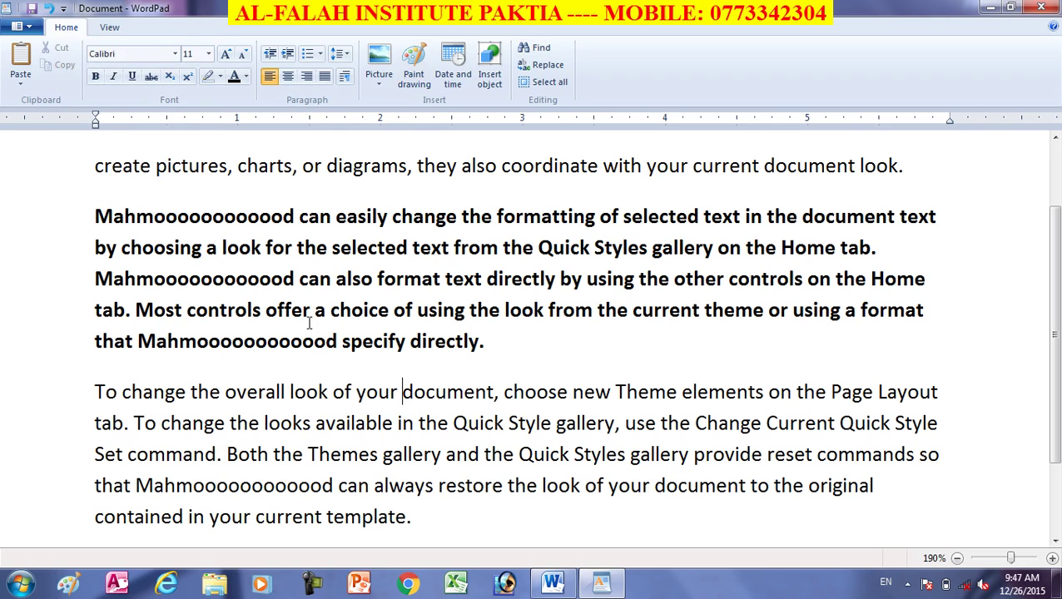
left_click(301, 331)
left_click(6, 10)
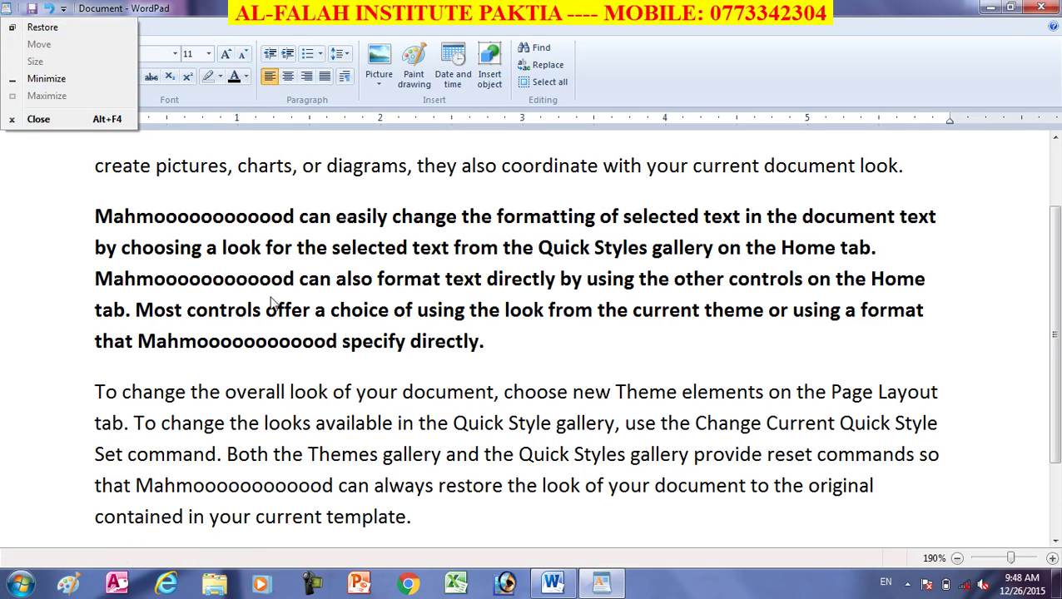
left_click(320, 278)
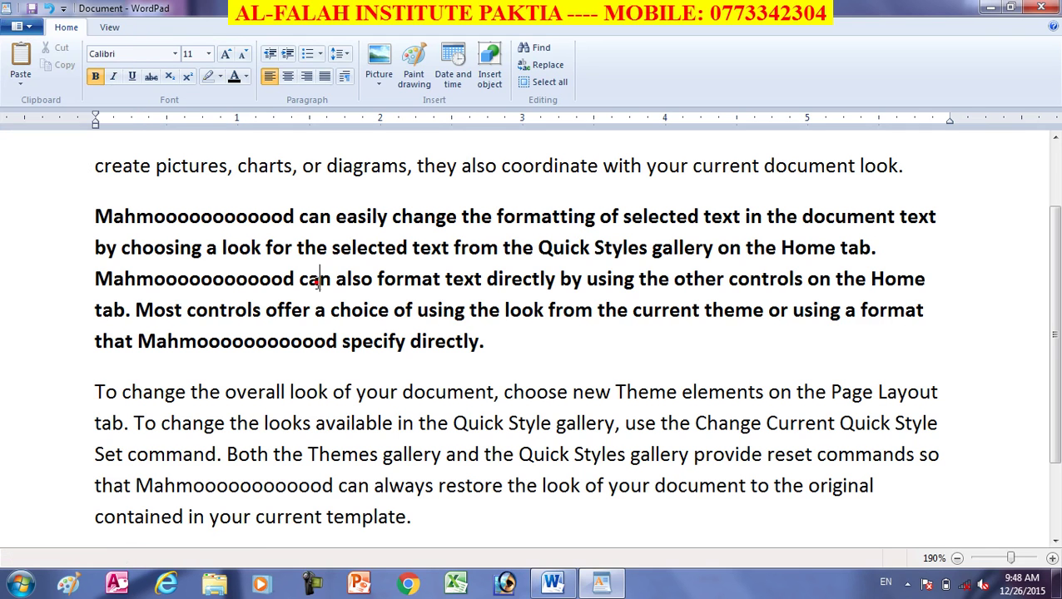
- Examine the Using WordPad help article and its "Create, open, and save documents" section, and close the help window
left_click(1053, 28)
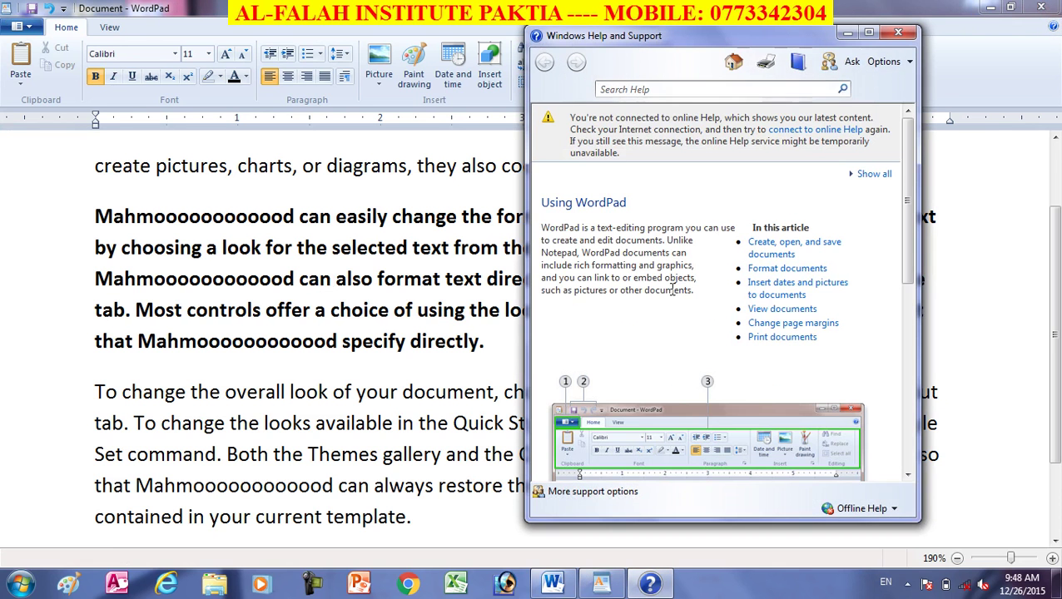
scroll(655, 260, "down", 3)
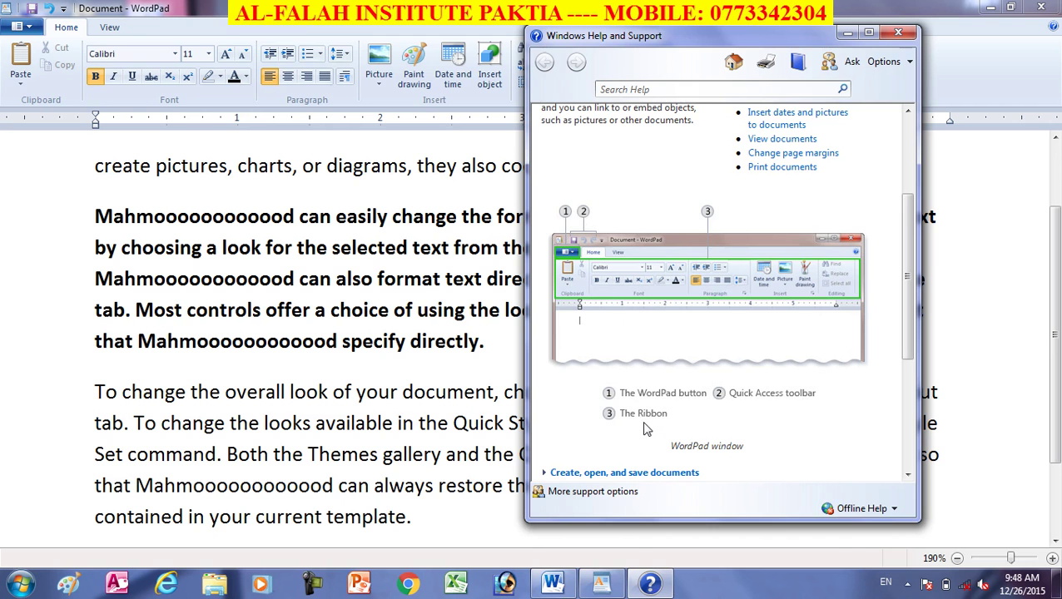
scroll(699, 329, "down", 5)
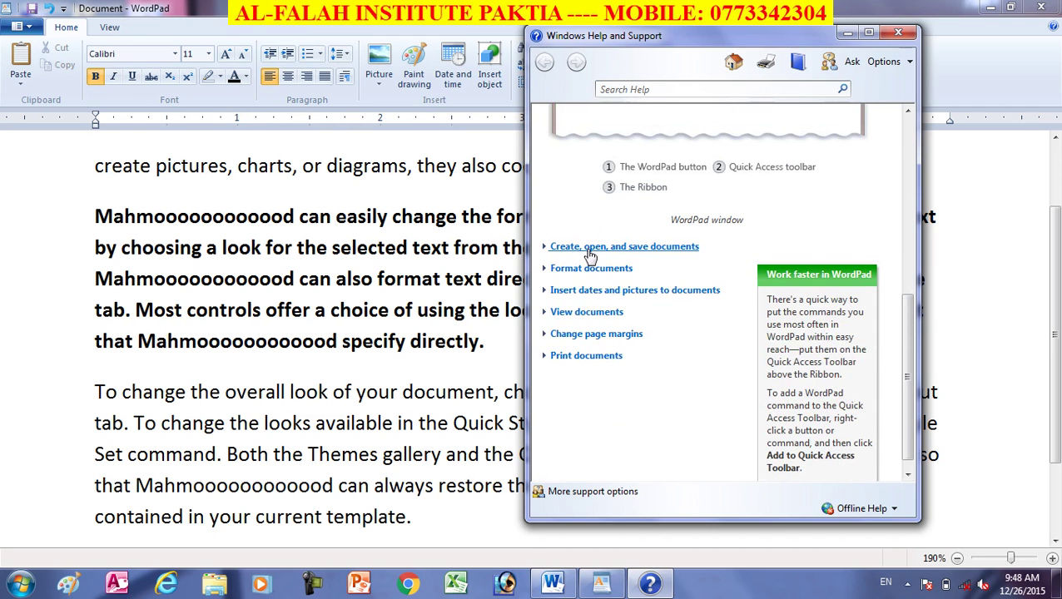
left_click(583, 247)
scroll(732, 350, "down", 2)
scroll(738, 360, "down", 4)
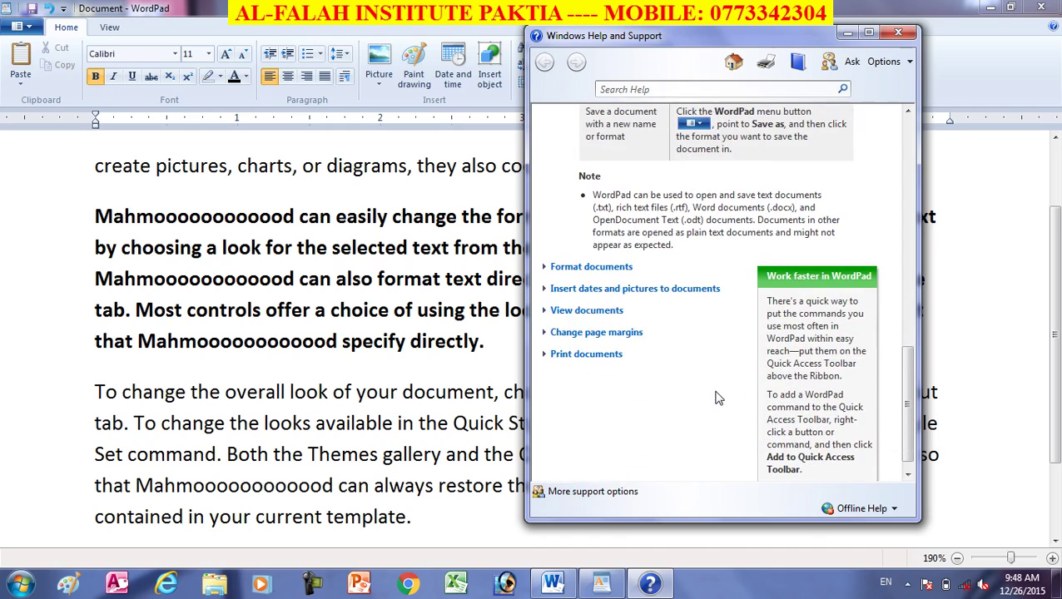
left_click(898, 33)
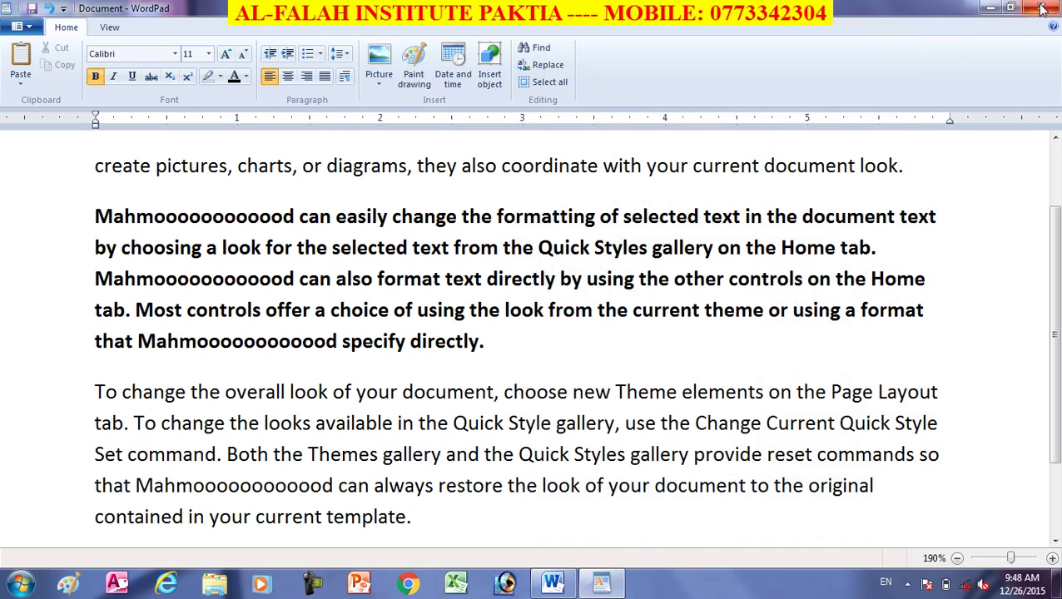